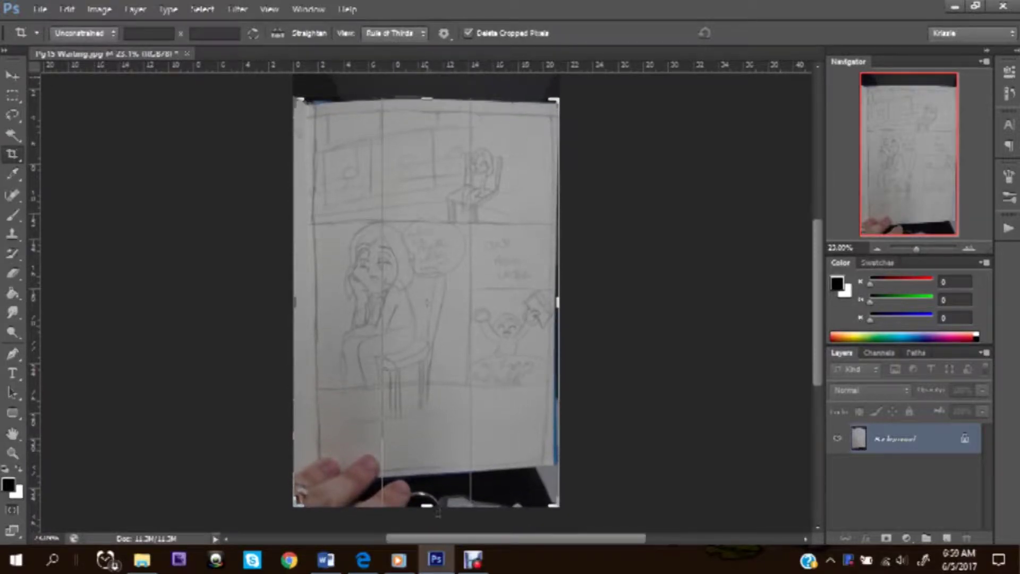
Crop the scanned sketch to the paper's top, bottom and side edges.
drag(427, 523, 429, 484)
drag(296, 292, 305, 292)
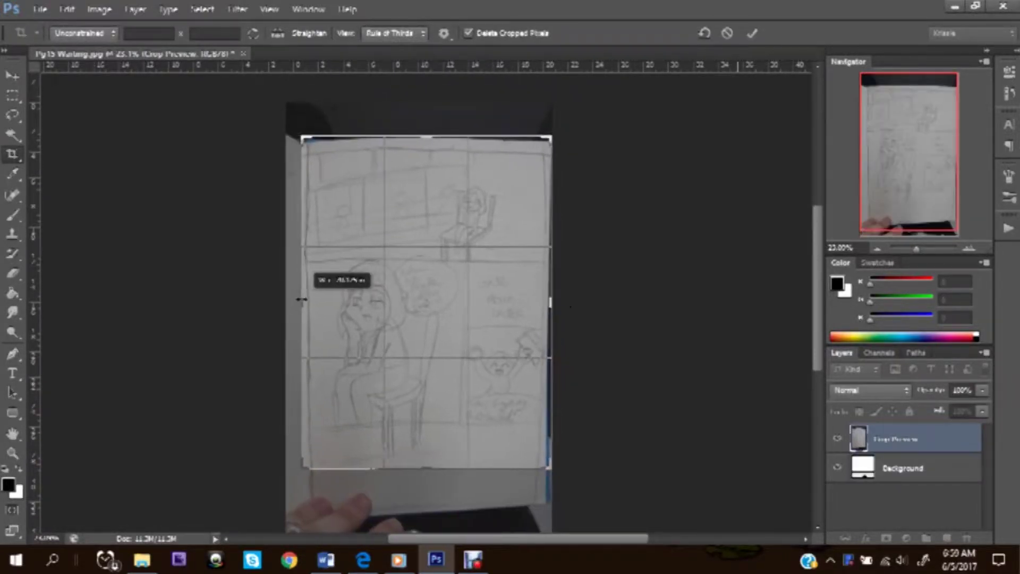
drag(553, 302, 549, 302)
key(Return)
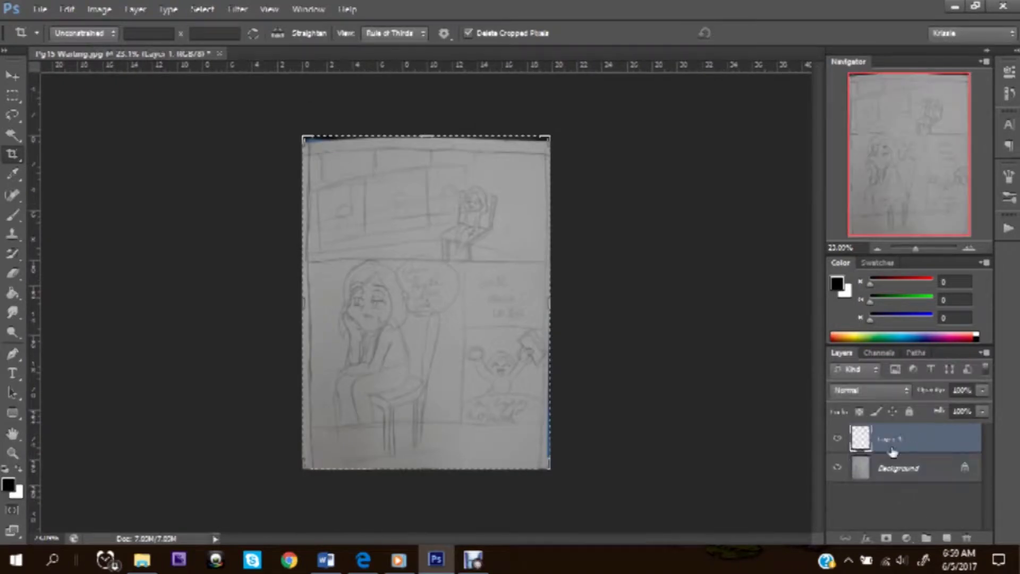
Rename the sketch layer and fill a layer with white using the Paint Bucket.
double_click(891, 439)
key(Return)
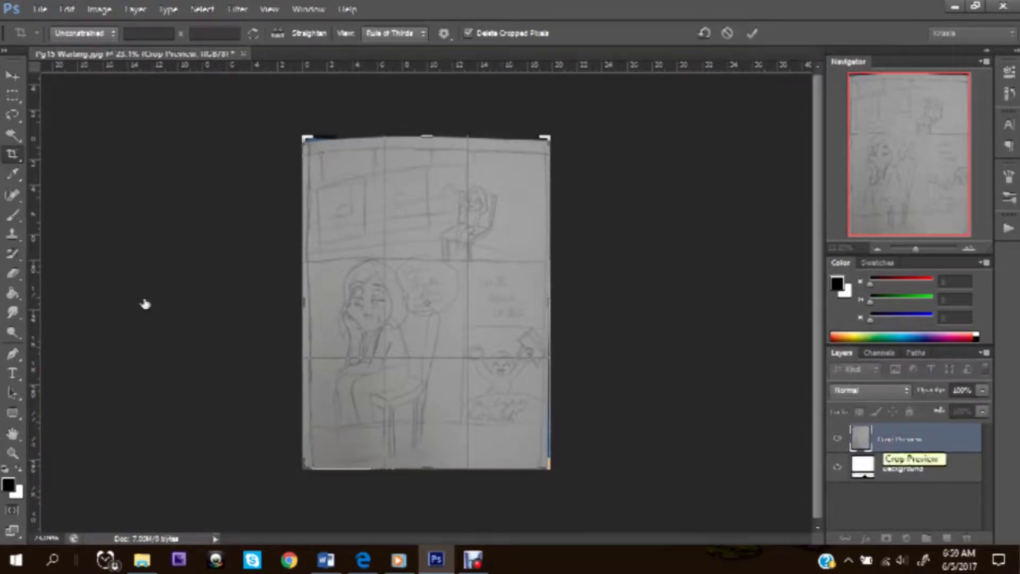
click(13, 292)
click(515, 222)
click(463, 326)
key(x)
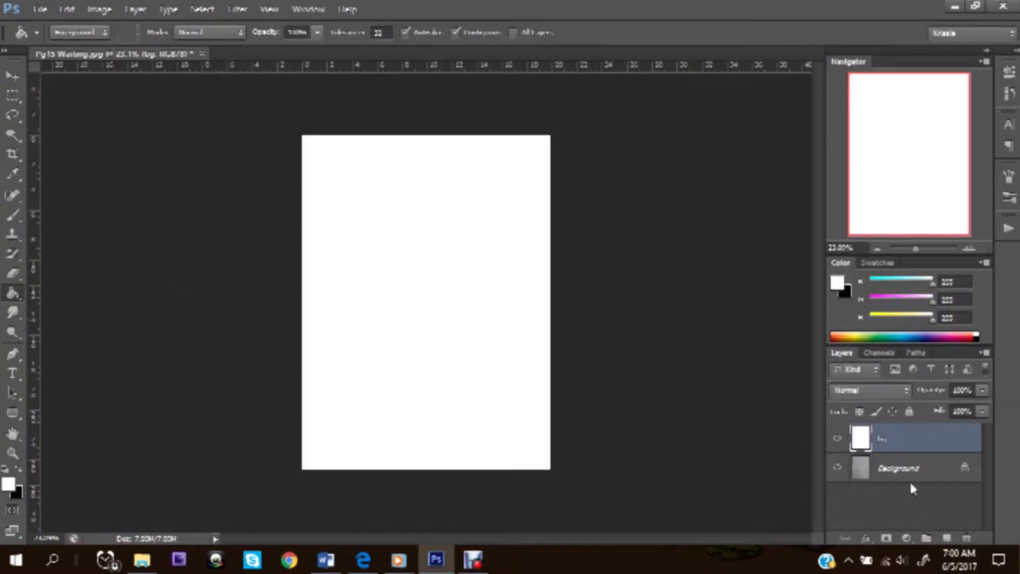
click(909, 465)
Move the white layer beneath the sketch and add a new layer named 'ink'.
drag(893, 438, 893, 494)
click(947, 539)
double_click(889, 439)
text(ink)
key(Return)
key(d)
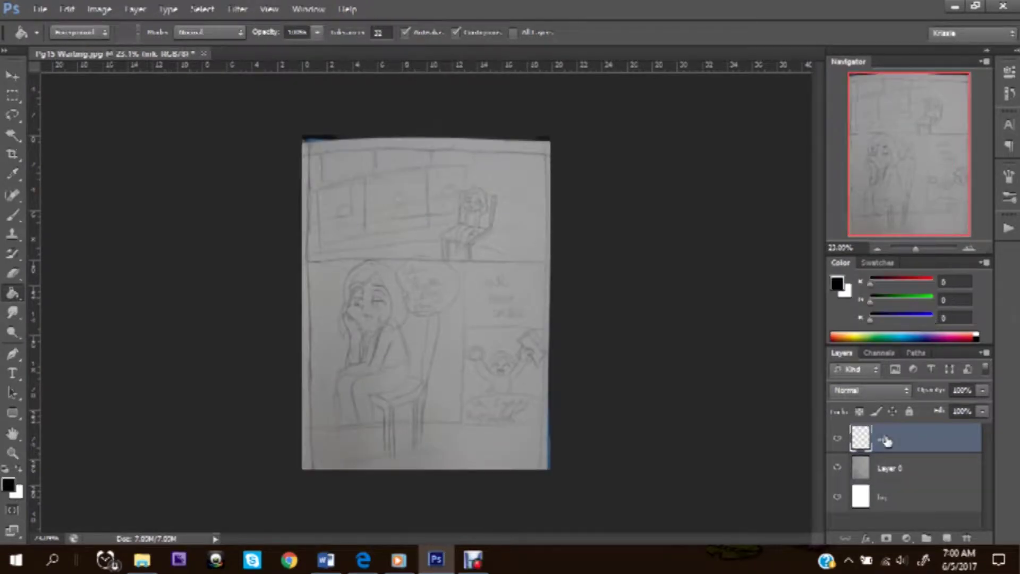
key(b)
key(ctrl+plus)
Set the image resolution to 300 ppi in Image Size.
click(100, 9)
click(128, 119)
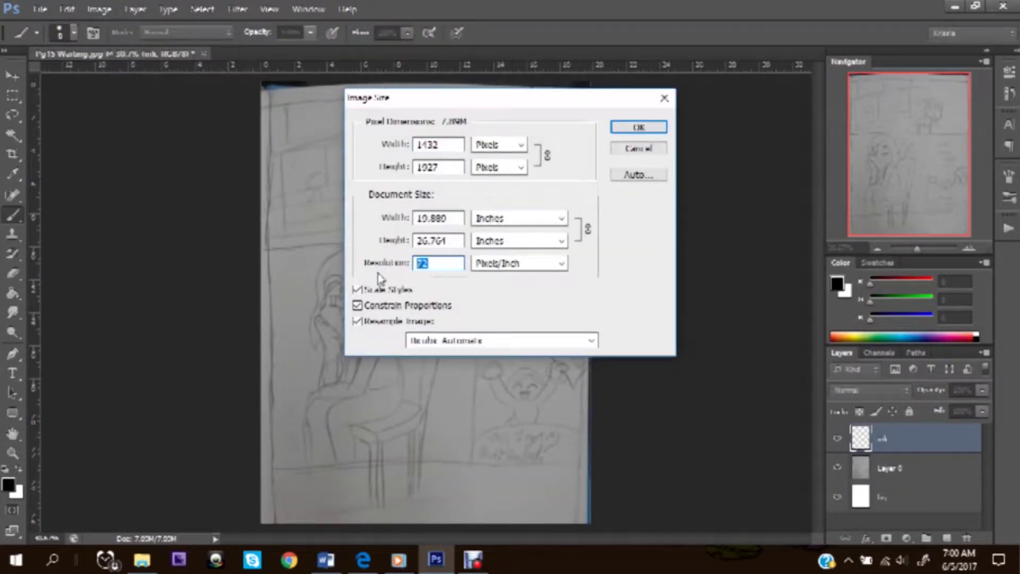
text(300)
key(Return)
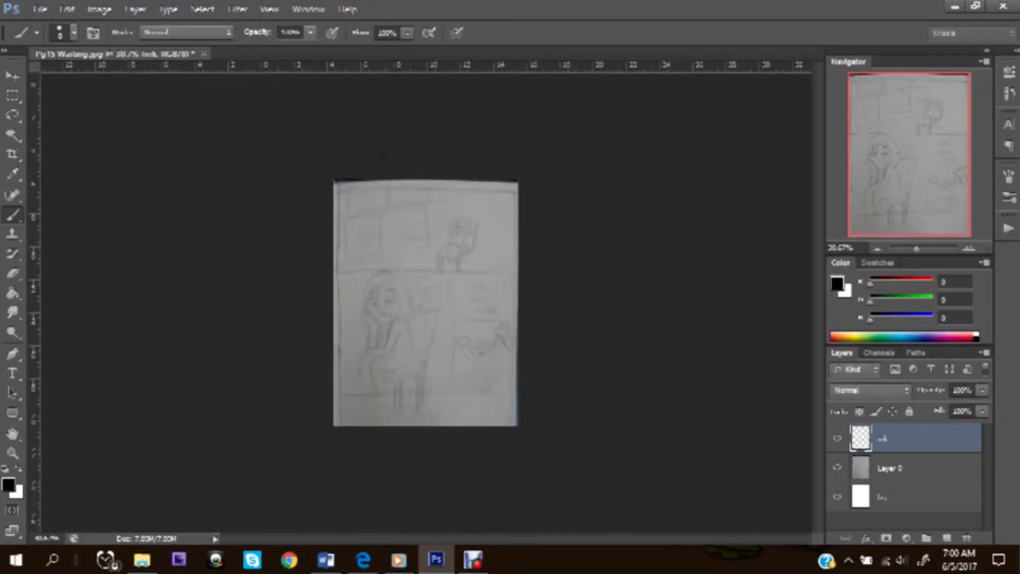
key(ctrl+plus)
key(ctrl+plus)
key(ctrl+plus)
key(ctrl+minus)
scroll(382, 151, up, 5)
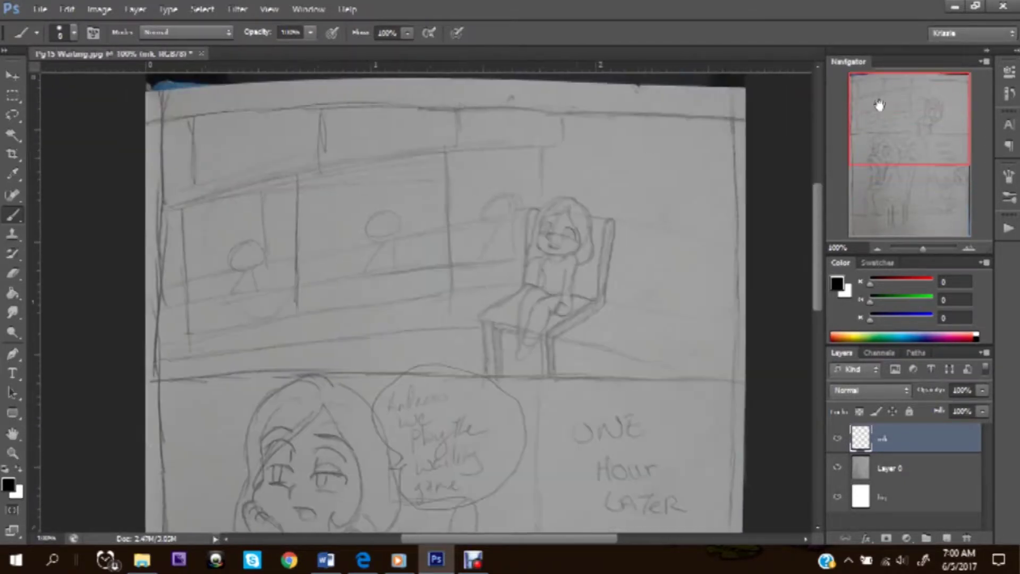
Ink a straight black rectangular border around the top panel.
shift+click(742, 119)
shift+click(741, 381)
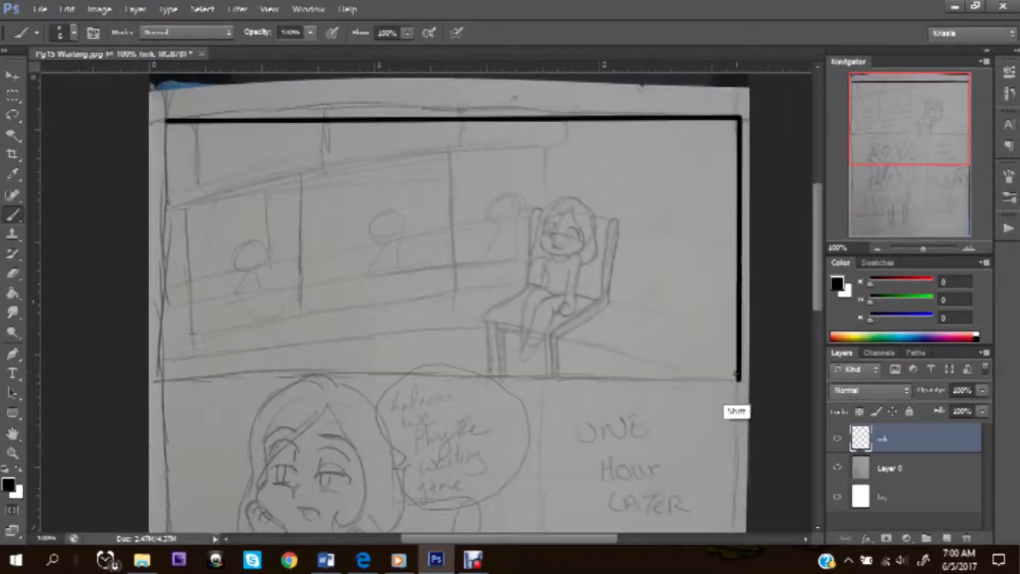
shift+click(163, 381)
shift+click(163, 117)
drag(894, 133, 885, 203)
Ink the ONE Hour LATER panel border, the lower divider and the bottom border.
click(604, 225)
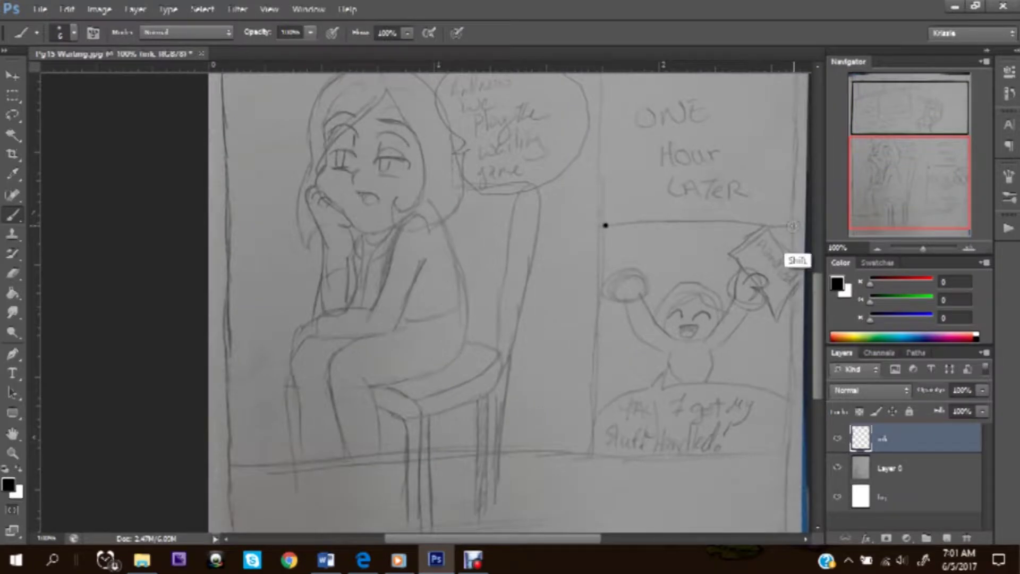
shift+click(799, 226)
scroll(799, 226, up, 3)
shift+click(603, 137)
scroll(809, 255, down, 3)
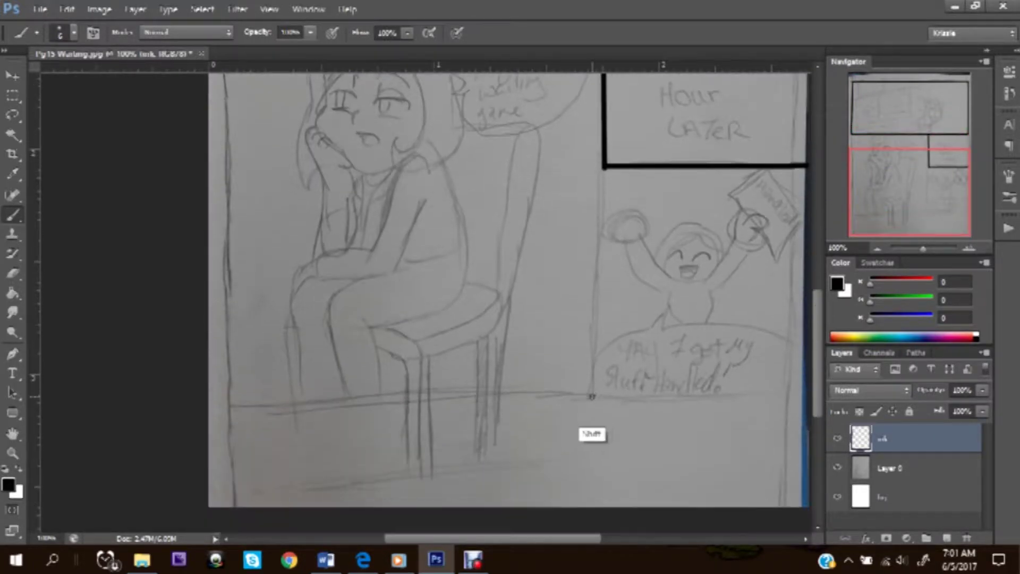
shift+click(592, 399)
shift+click(802, 395)
scroll(802, 394, up, 3)
scroll(826, 232, up, 5)
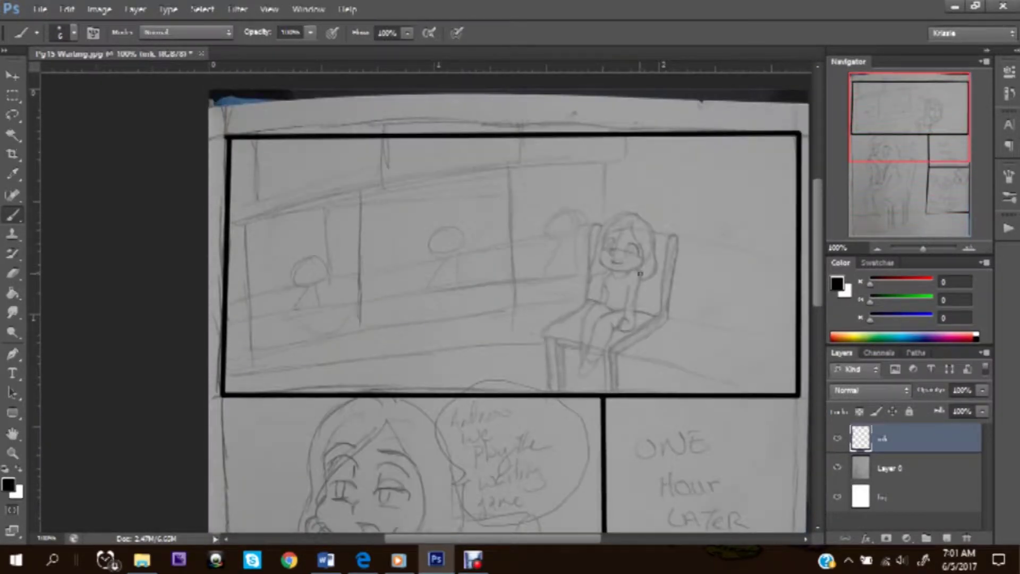
key(ctrl+plus)
drag(910, 92, 939, 106)
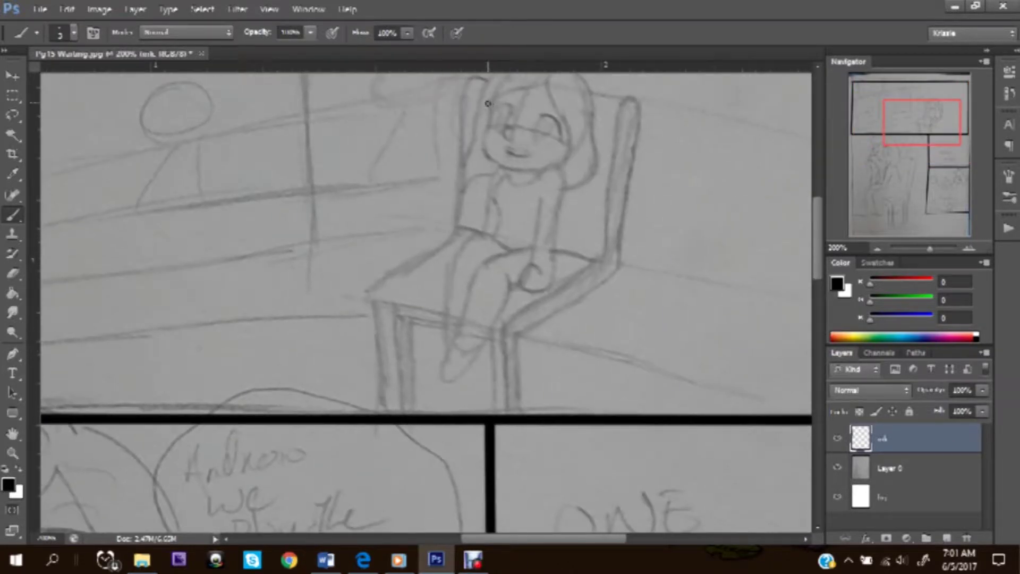
Ink the seated girl's hair, arms and legs, undoing a stray face stroke.
key(ctrl+z)
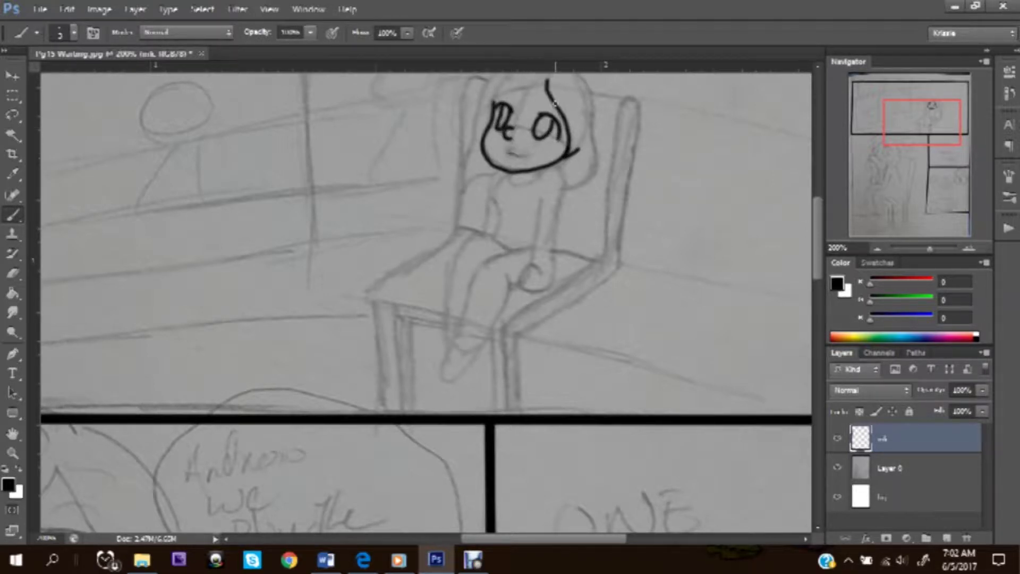
drag(531, 85, 482, 265)
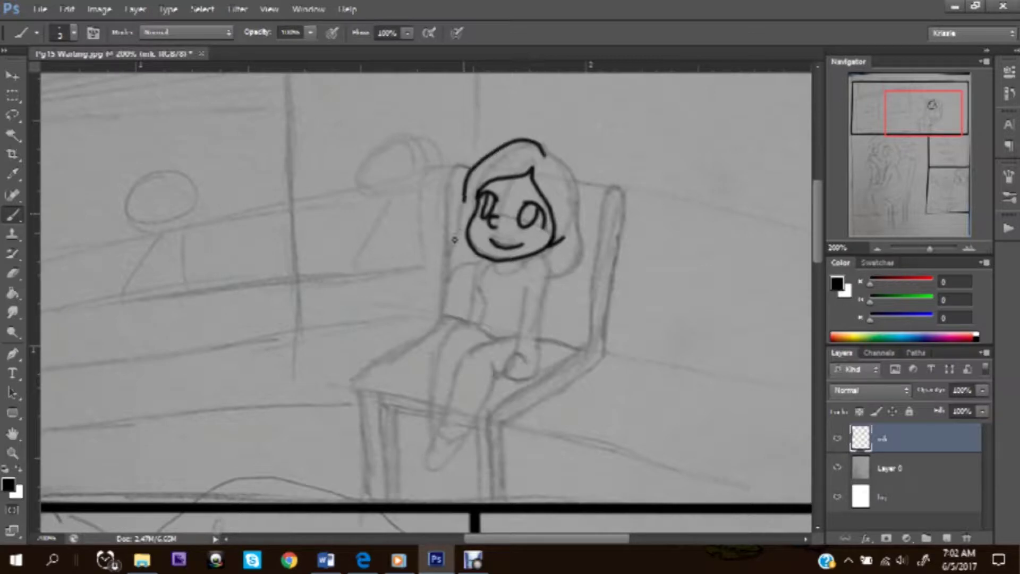
drag(544, 150, 539, 370)
drag(525, 285, 524, 347)
drag(524, 337, 536, 338)
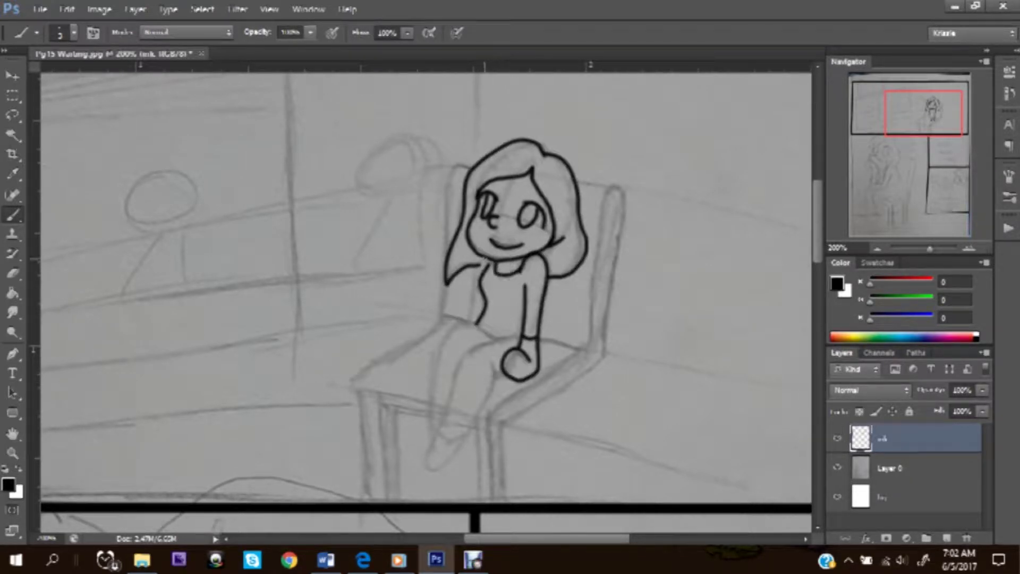
mouse_move(487, 261)
mouse_down()
mouse_move(427, 465)
mouse_move(496, 376)
mouse_up()
drag(435, 355, 429, 442)
drag(439, 432, 461, 437)
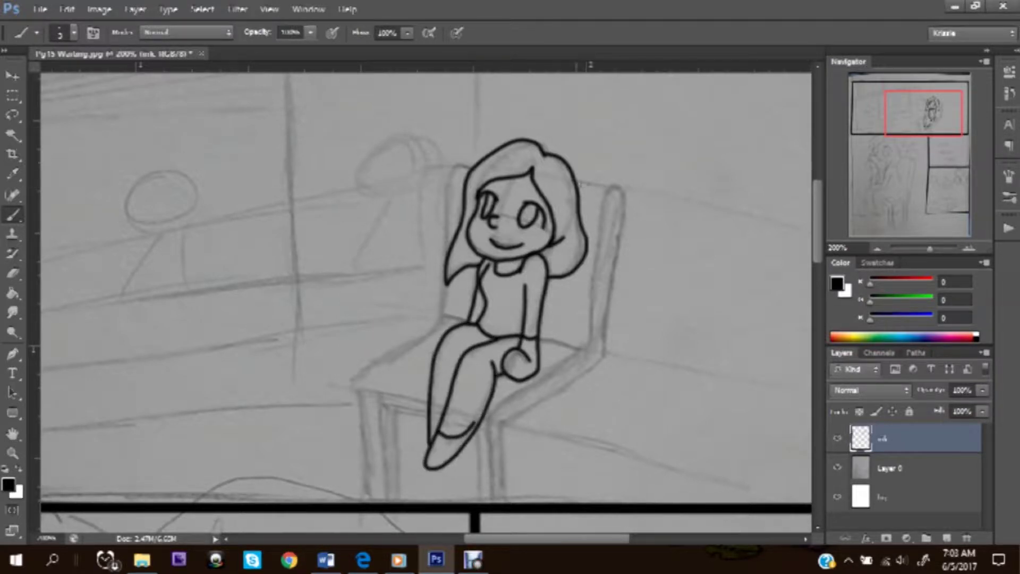
Ink the chair's back, seat and legs, plus the hair's left side.
drag(575, 184, 608, 322)
drag(568, 385, 504, 503)
drag(591, 343, 493, 504)
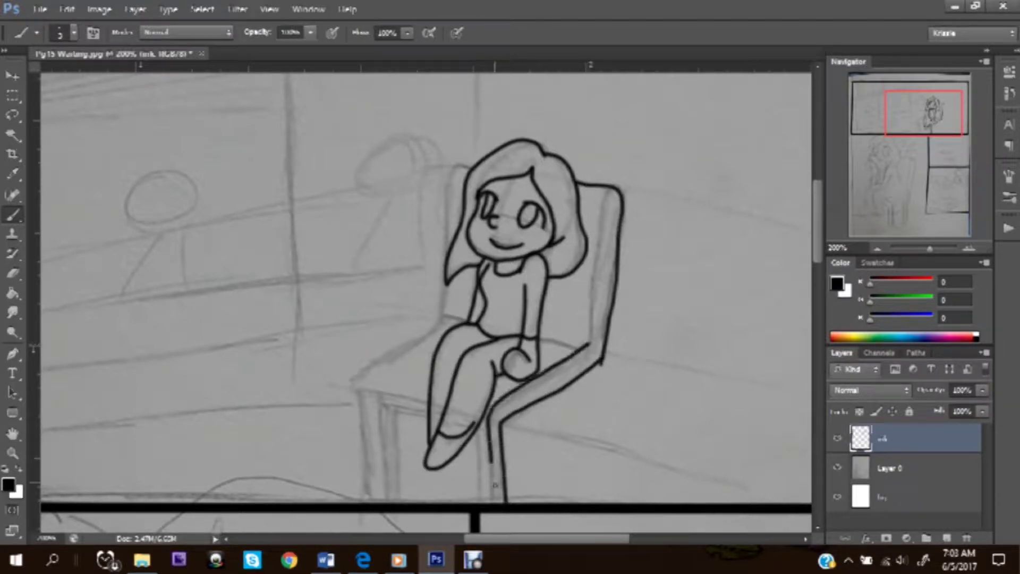
drag(611, 191, 591, 279)
drag(469, 168, 448, 213)
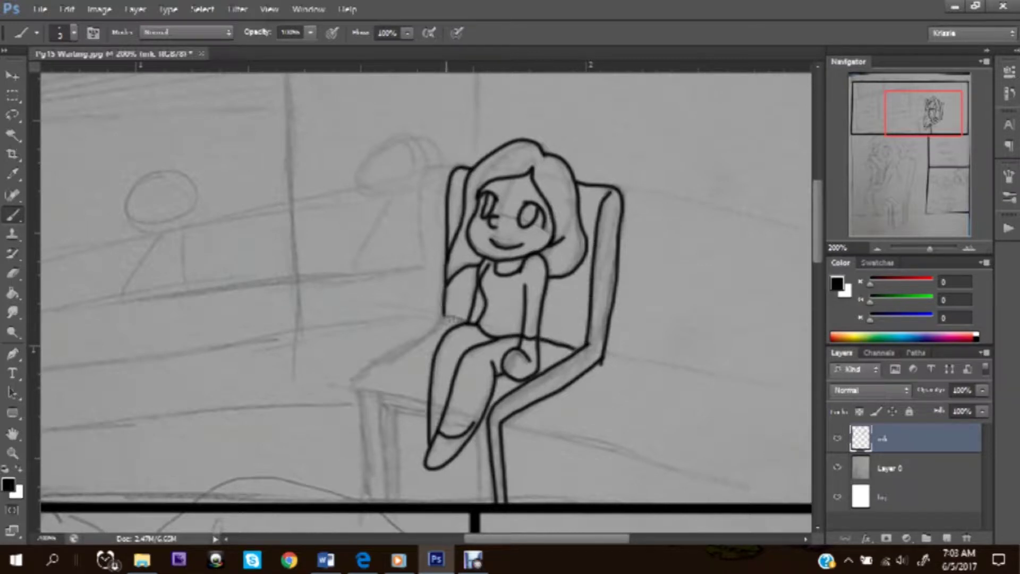
scroll(455, 316, down, 5)
drag(468, 126, 380, 195)
drag(451, 209, 381, 198)
drag(382, 199, 392, 307)
drag(409, 212, 408, 309)
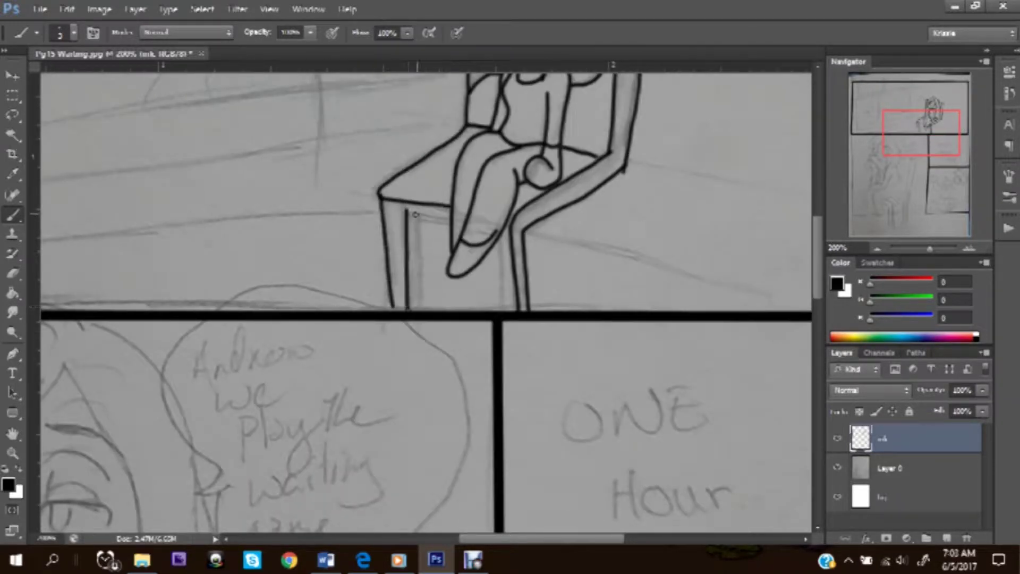
drag(423, 218, 423, 309)
mouse_move(461, 239)
mouse_down()
mouse_move(491, 248)
mouse_move(504, 311)
mouse_up()
drag(536, 237, 767, 296)
scroll(717, 303, up, 3)
drag(640, 294, 810, 328)
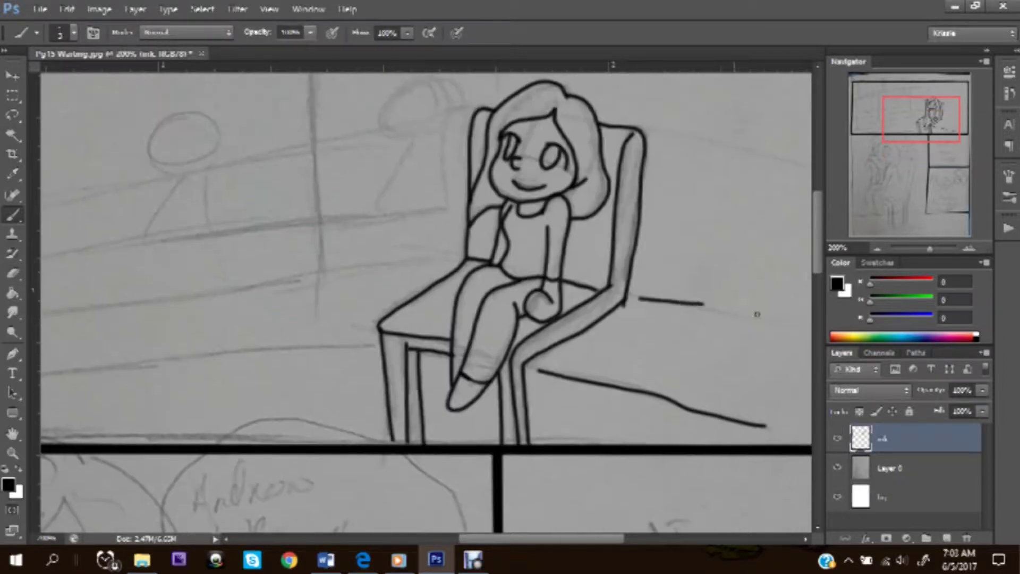
scroll(728, 327, right, 3)
scroll(717, 320, right, 3)
drag(443, 141, 683, 176)
scroll(683, 175, left, 8)
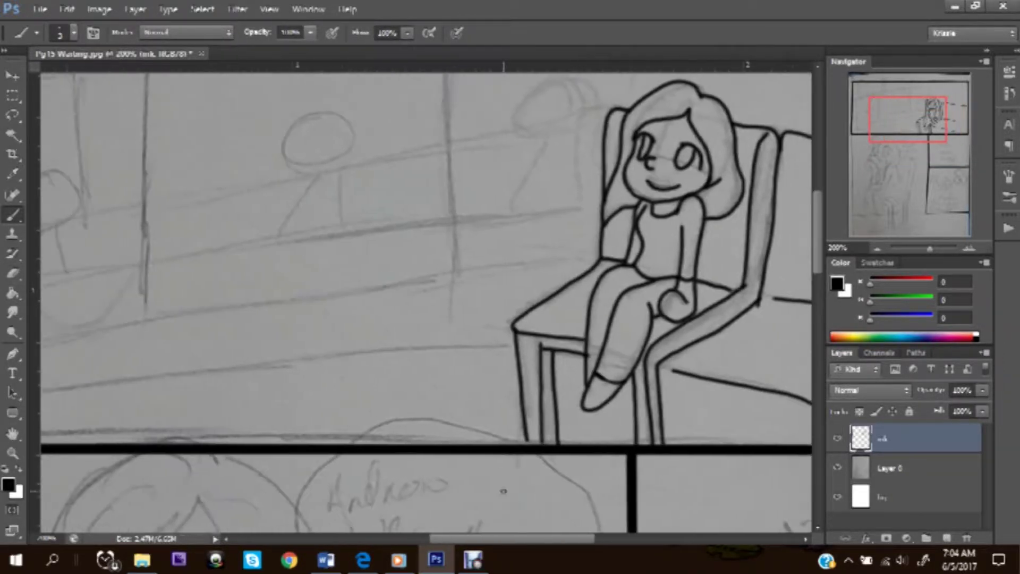
drag(320, 116, 344, 122)
mouse_move(315, 179)
mouse_down()
mouse_move(286, 238)
mouse_move(355, 234)
mouse_up()
scroll(354, 234, up, 3)
scroll(355, 234, right, 3)
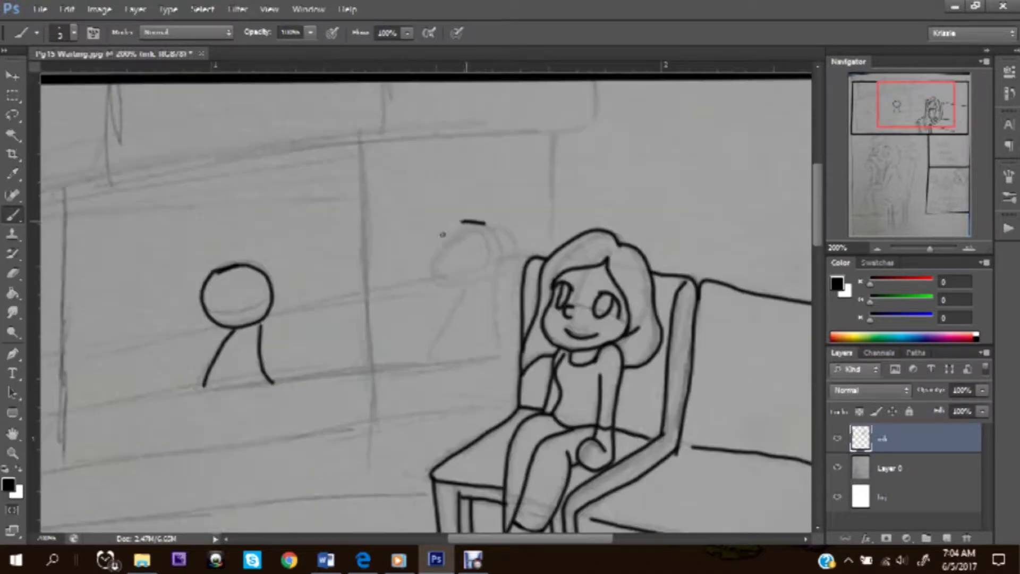
drag(474, 220, 476, 222)
Ink the second stick figure's legs, the window post and the floor lines.
drag(459, 301, 431, 365)
drag(492, 289, 503, 360)
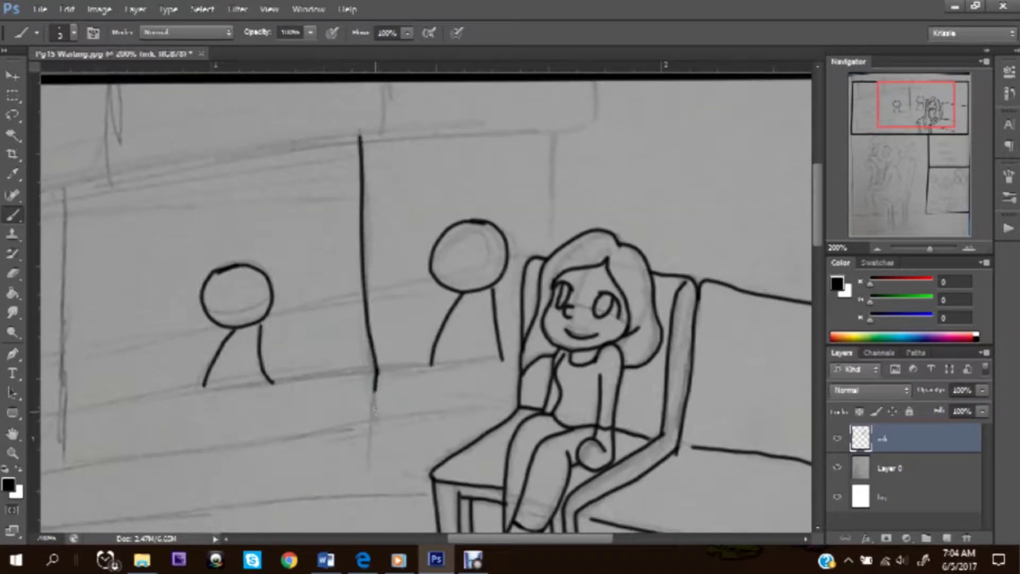
drag(362, 209, 369, 479)
mouse_move(379, 369)
mouse_down()
mouse_move(517, 359)
mouse_move(69, 416)
mouse_up()
drag(113, 457, 345, 426)
mouse_move(366, 137)
mouse_down()
mouse_move(561, 127)
mouse_move(551, 247)
mouse_up()
scroll(550, 247, up, 3)
drag(619, 171, 569, 221)
drag(410, 176, 181, 265)
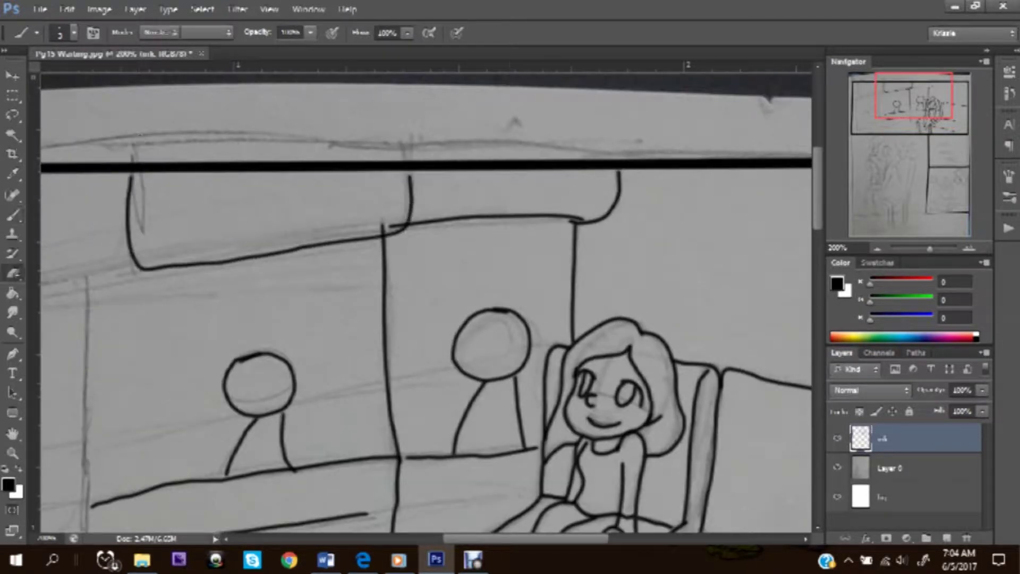
Ink the window top, leftmost stick figure's head, table lines and left posts.
drag(394, 183, 652, 60)
drag(397, 145, 84, 228)
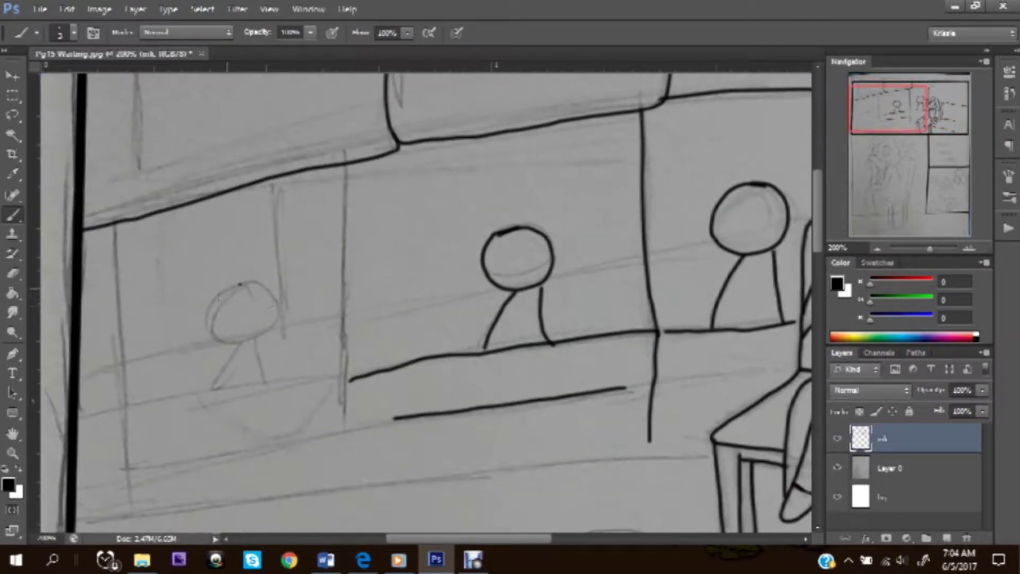
drag(233, 283, 239, 282)
drag(341, 375, 128, 403)
drag(139, 467, 347, 434)
drag(347, 164, 355, 468)
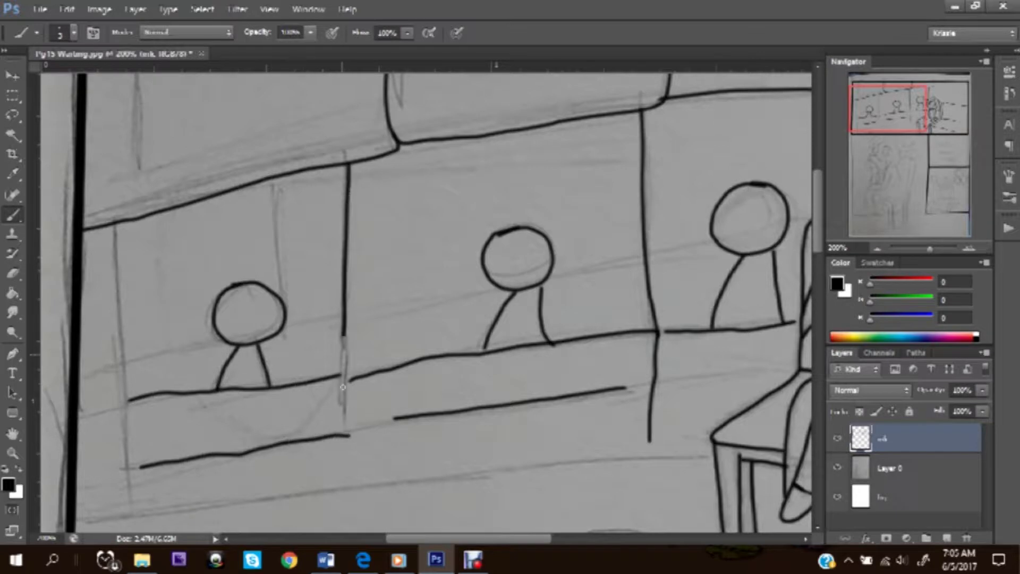
drag(128, 403, 79, 413)
drag(116, 224, 149, 511)
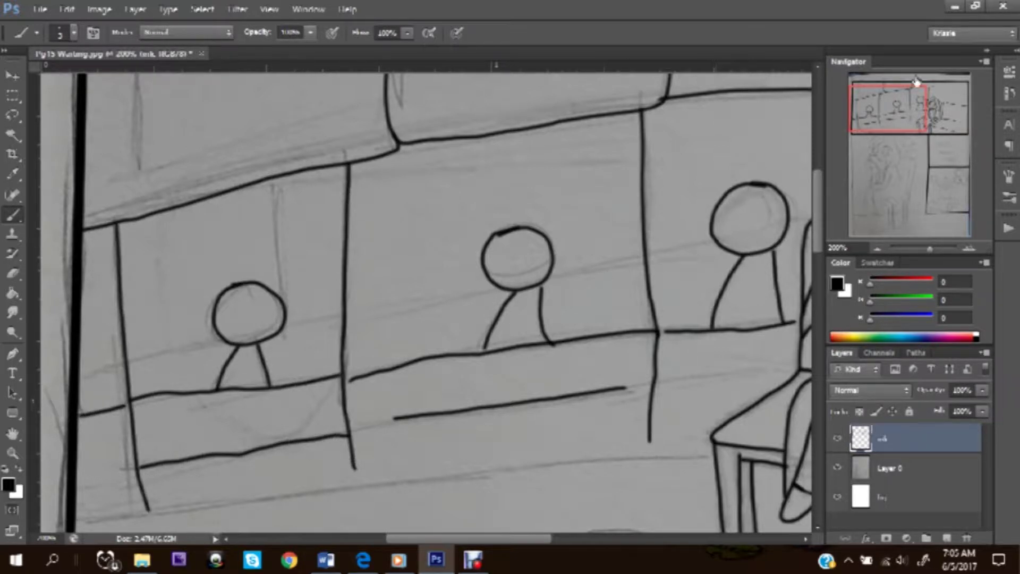
drag(350, 320, 484, 289)
drag(547, 283, 635, 265)
drag(661, 260, 708, 249)
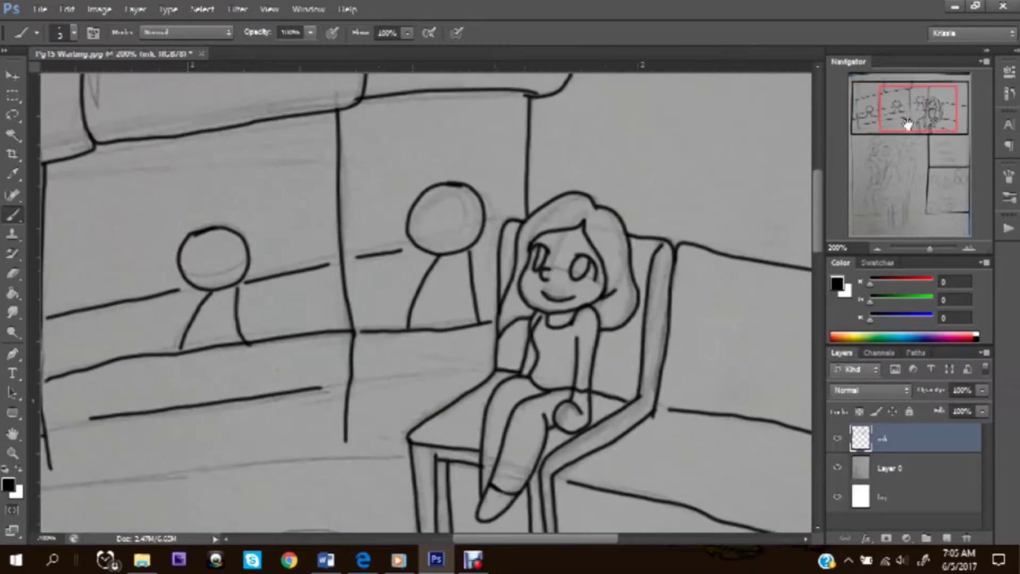
scroll(400, 319, down, 3)
drag(86, 247, 116, 242)
drag(699, 328, 115, 400)
drag(128, 394, 74, 405)
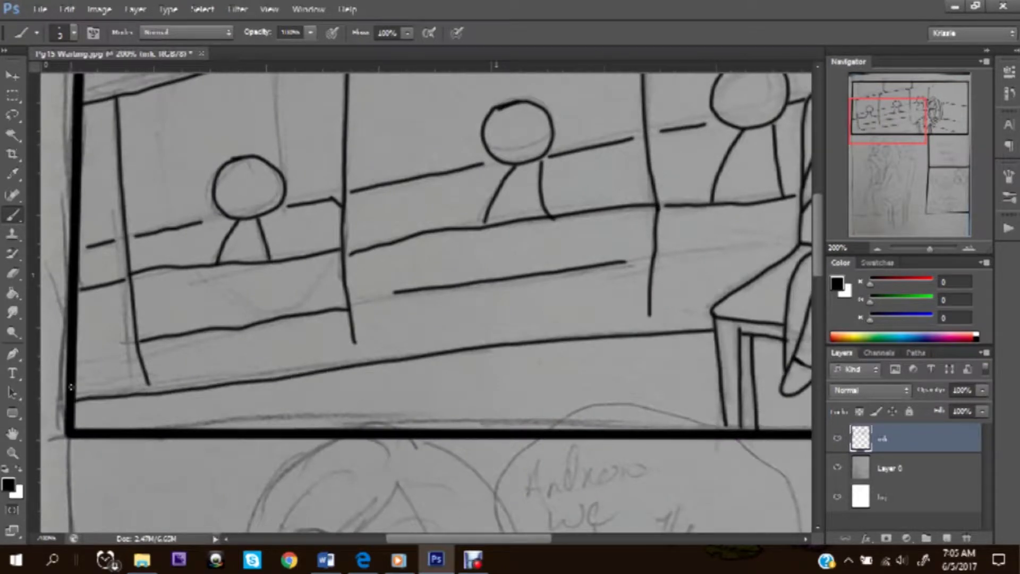
scroll(427, 303, down, 6)
mouse_move(311, 176)
mouse_down()
mouse_move(416, 165)
mouse_move(245, 365)
mouse_move(257, 494)
mouse_up()
Ink the bored girl's hair, cheek-resting fingers, chin and speech bubble.
drag(239, 414, 279, 516)
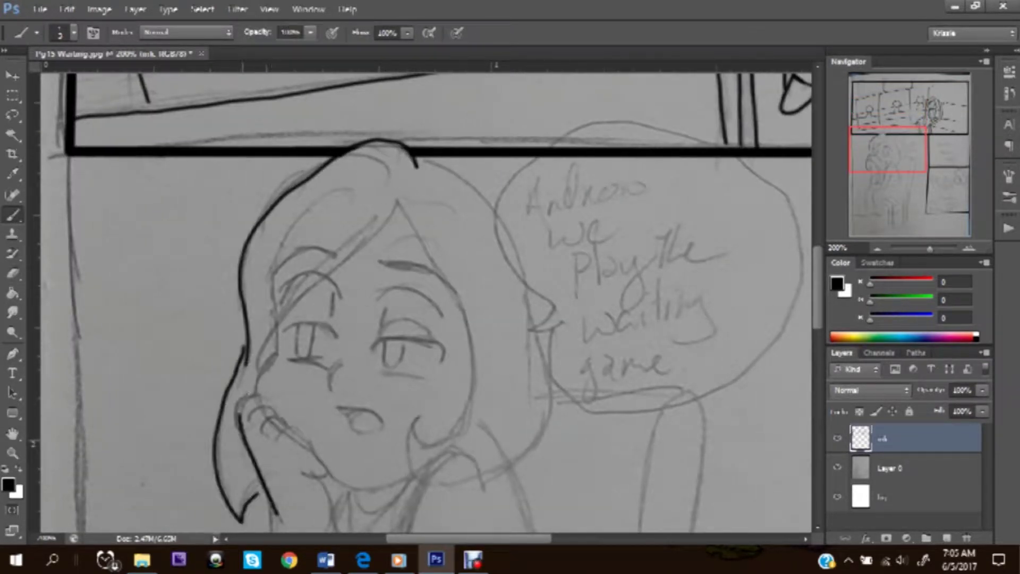
drag(277, 441, 298, 470)
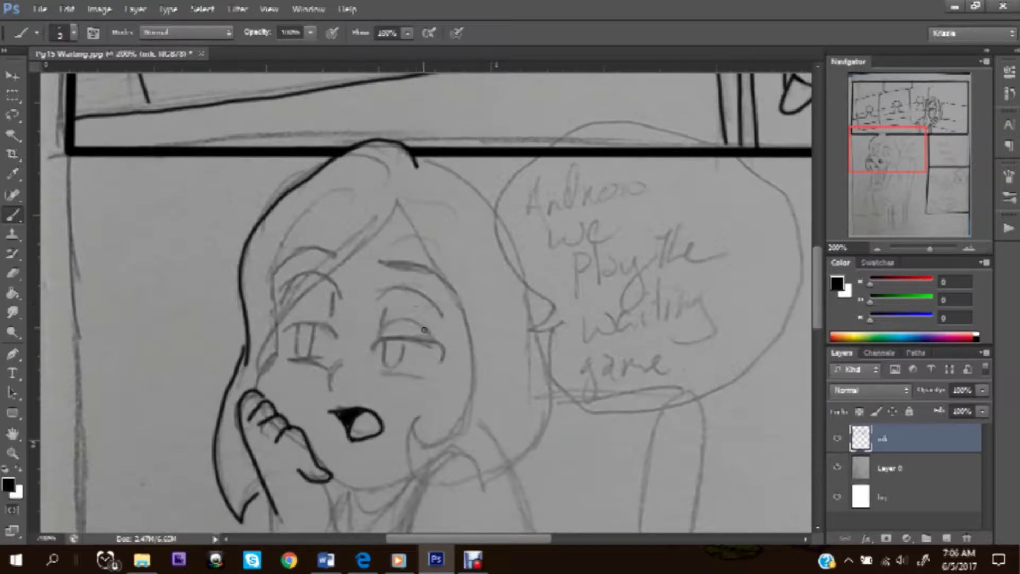
drag(399, 201, 263, 357)
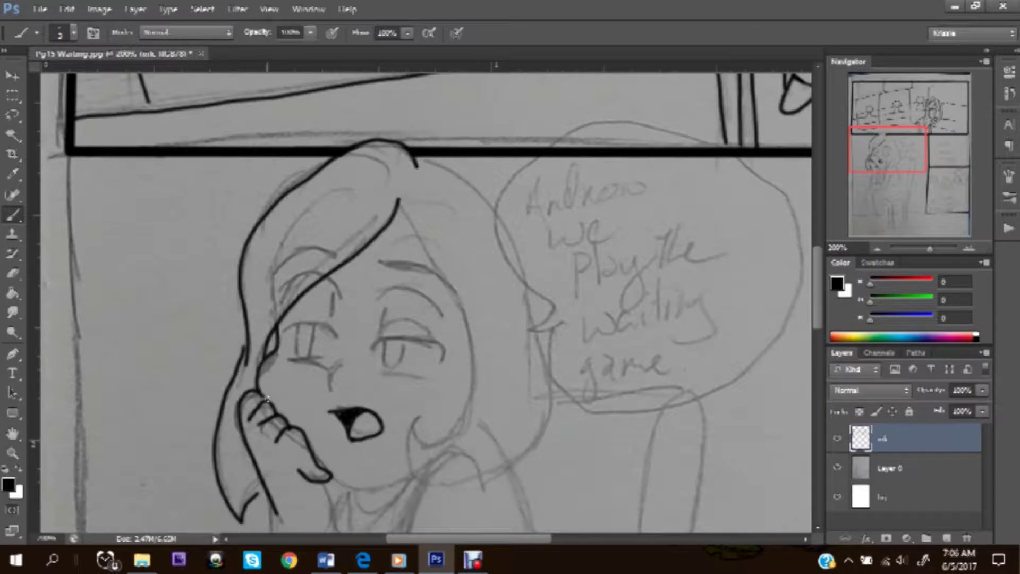
drag(328, 479, 402, 484)
mouse_move(474, 351)
mouse_down()
mouse_move(443, 439)
mouse_move(411, 474)
mouse_move(548, 367)
mouse_up()
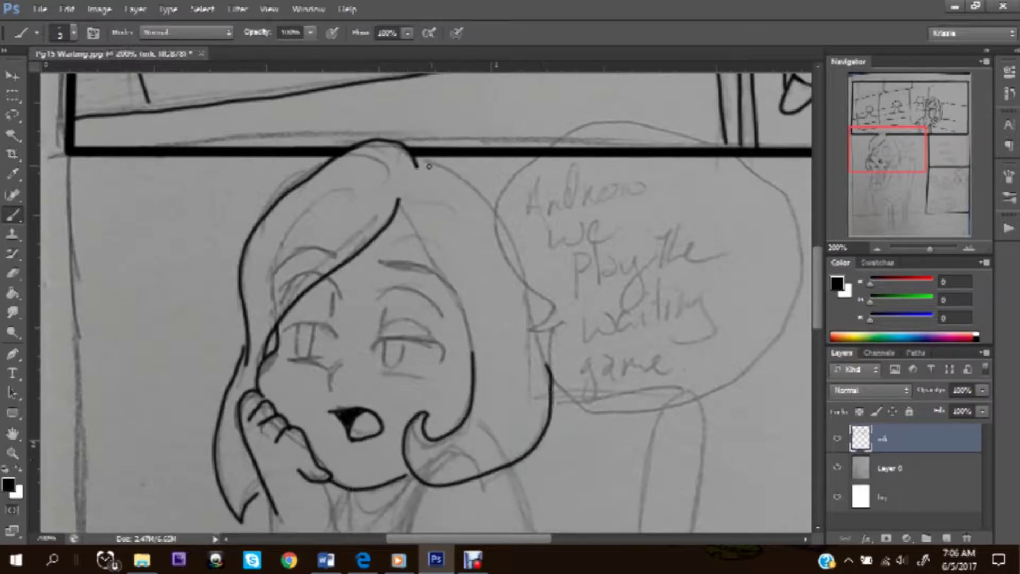
mouse_move(428, 165)
mouse_down()
mouse_move(511, 256)
mouse_move(549, 367)
mouse_up()
scroll(386, 306, right, 5)
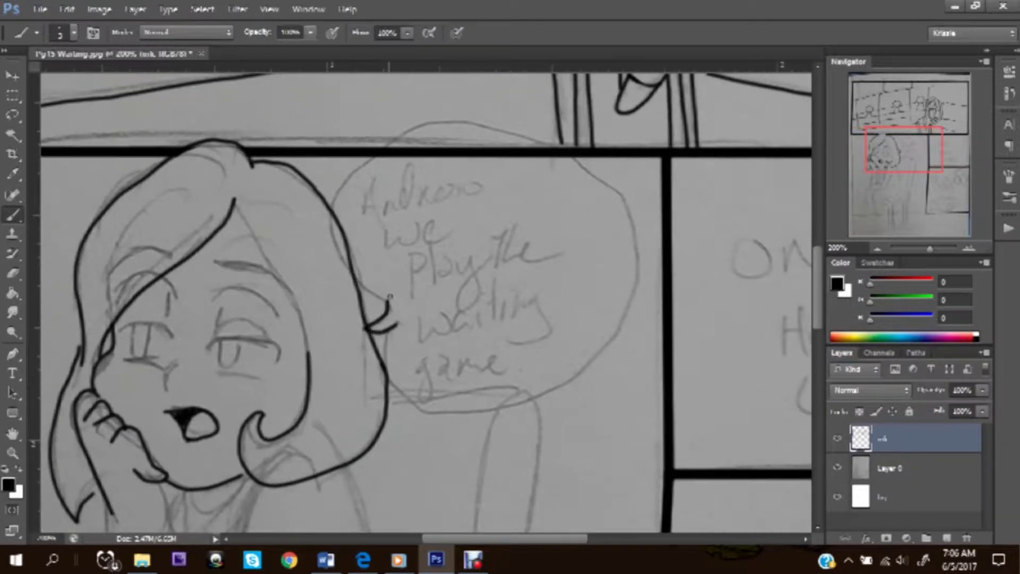
mouse_move(389, 297)
mouse_down()
mouse_move(468, 118)
mouse_move(607, 343)
mouse_move(391, 326)
mouse_up()
Erase the panel border inside the speech bubble and re-ink its right edge.
key(e)
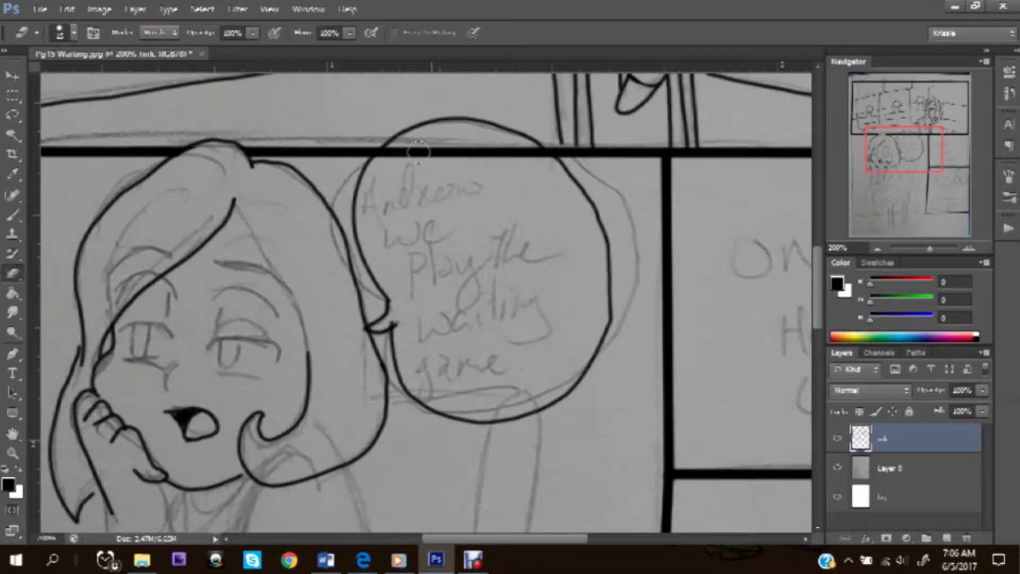
mouse_move(419, 150)
mouse_down()
mouse_move(550, 152)
mouse_move(611, 292)
mouse_move(597, 355)
mouse_up()
key(b)
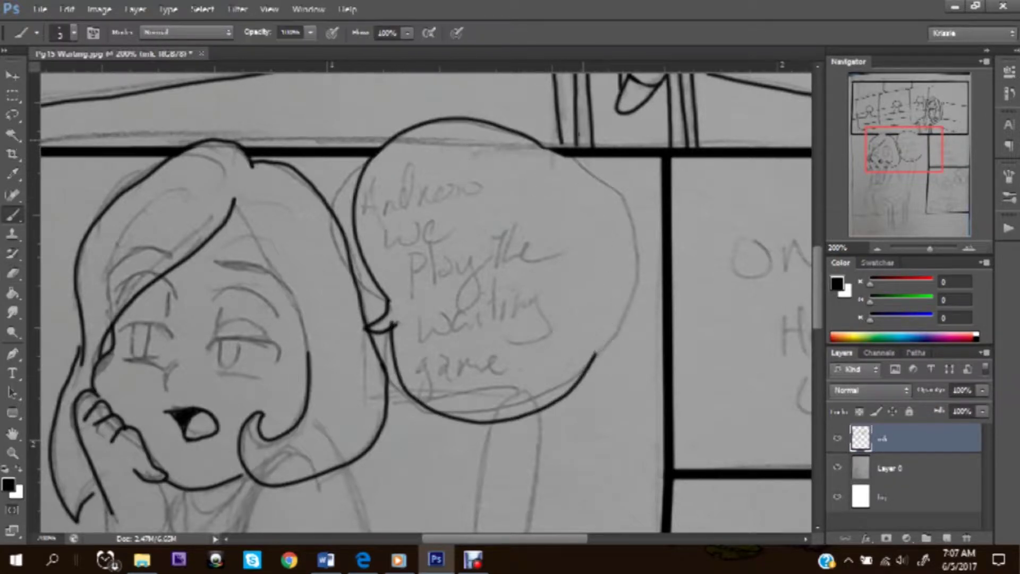
mouse_move(534, 140)
mouse_down()
mouse_move(619, 236)
mouse_move(594, 363)
mouse_move(657, 291)
mouse_up()
mouse_move(302, 126)
mouse_down()
mouse_move(358, 224)
mouse_move(378, 294)
mouse_up()
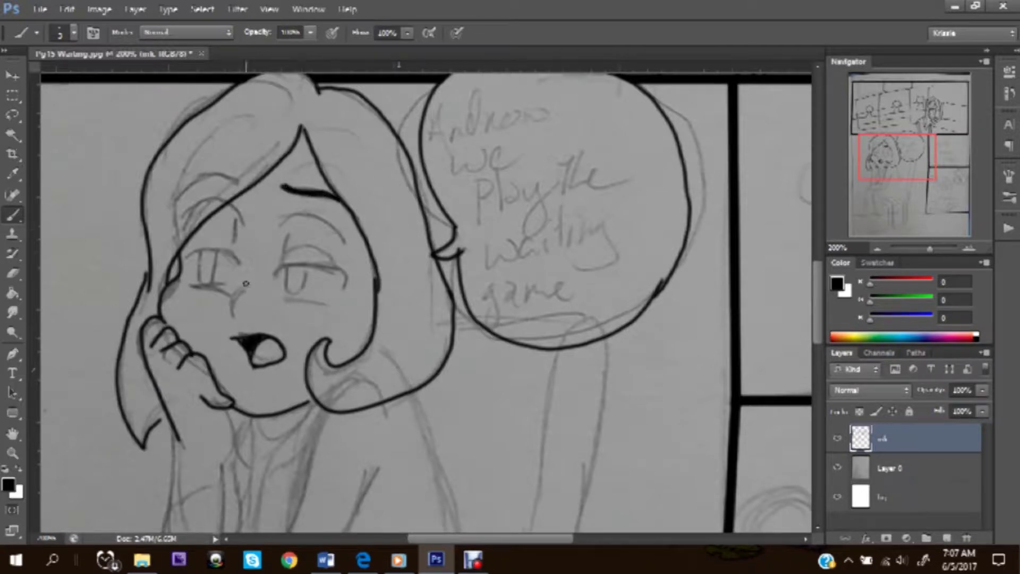
Ink the girl's eyelids, left eye arc and left eyebrow.
drag(276, 272, 345, 272)
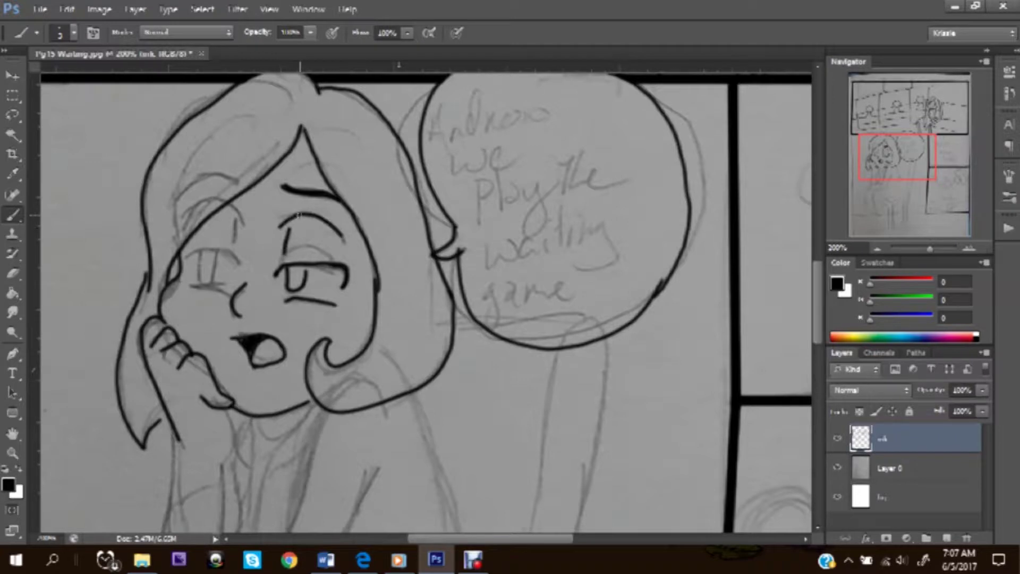
drag(236, 216, 236, 241)
drag(185, 228, 245, 223)
drag(234, 182, 176, 200)
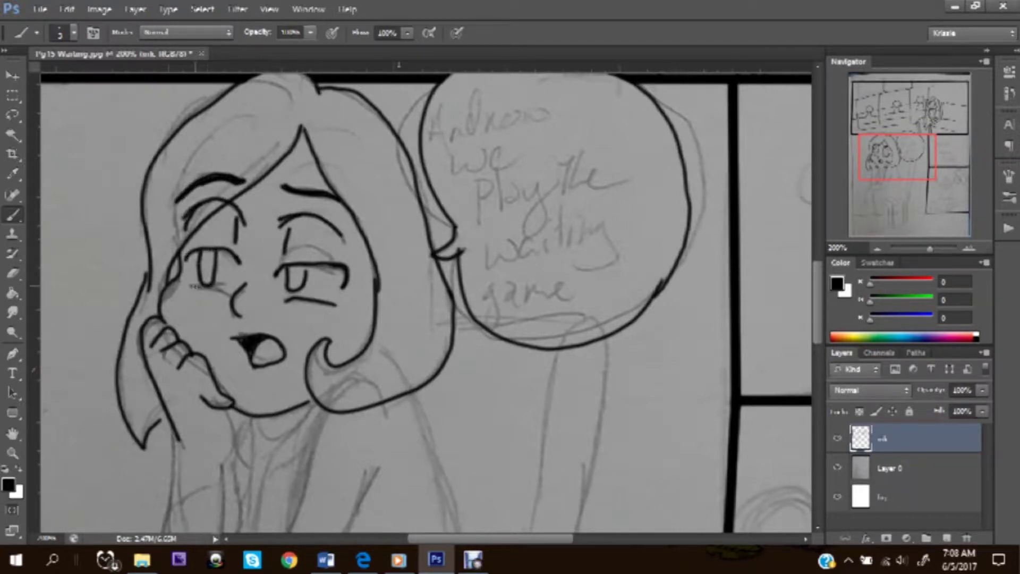
Ink the girl's shoulder, arm, hand, neck and shirt collar lines.
drag(618, 241, 718, 58)
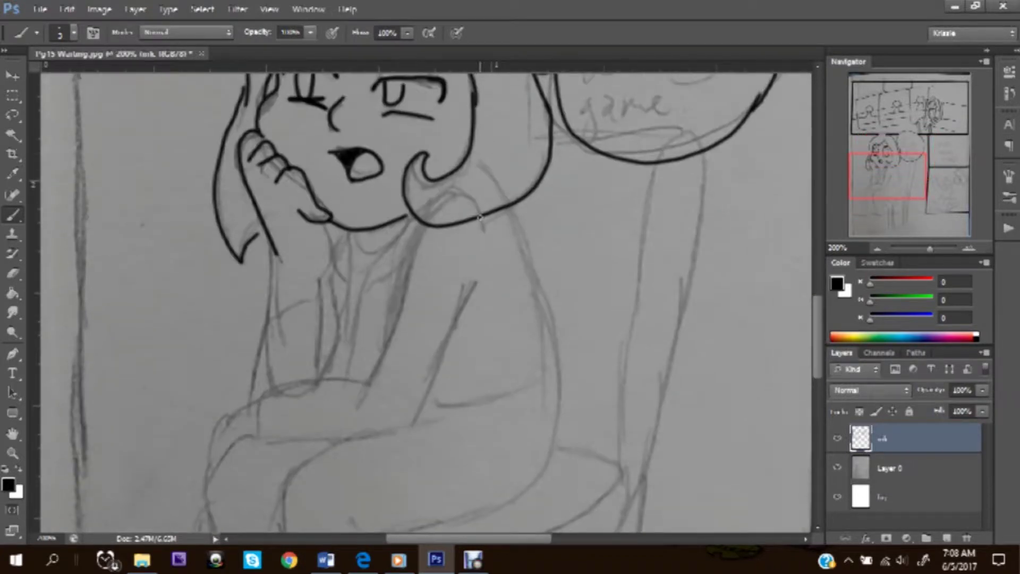
drag(488, 229, 371, 381)
mouse_move(474, 281)
mouse_down()
mouse_move(406, 431)
mouse_move(286, 517)
mouse_up()
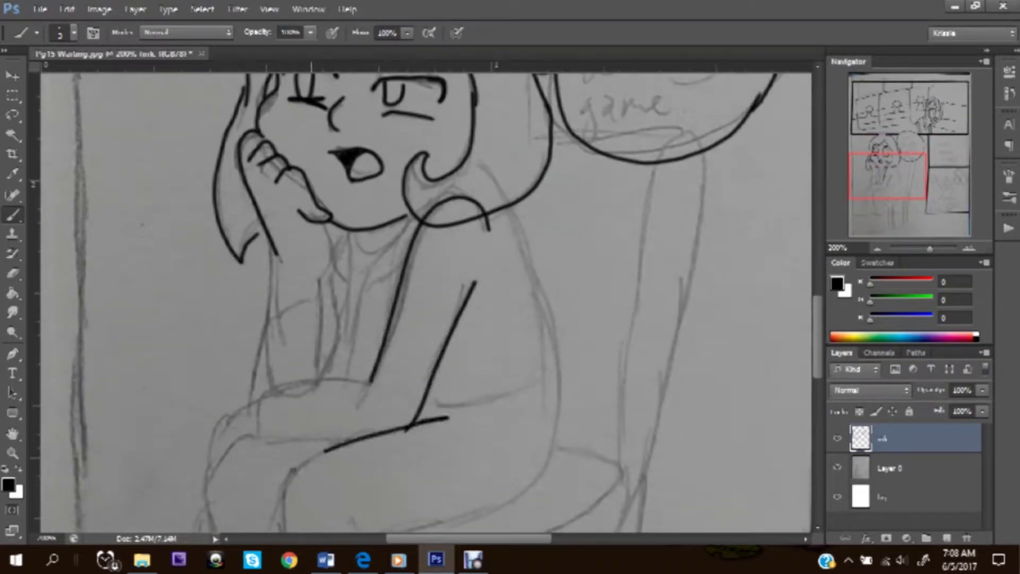
mouse_move(371, 381)
mouse_down()
mouse_move(287, 441)
mouse_move(349, 444)
mouse_up()
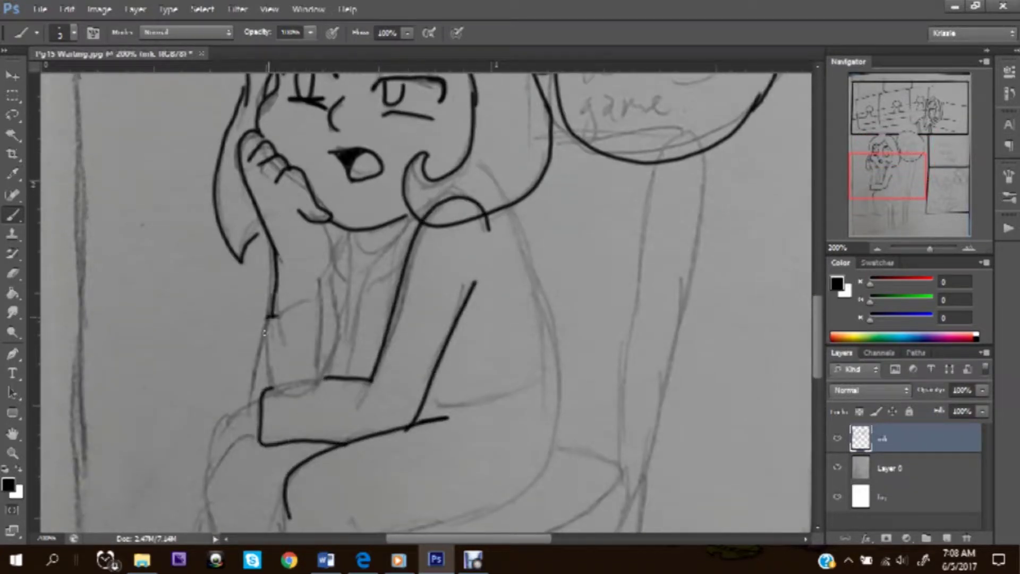
drag(275, 317, 285, 390)
drag(328, 226, 319, 347)
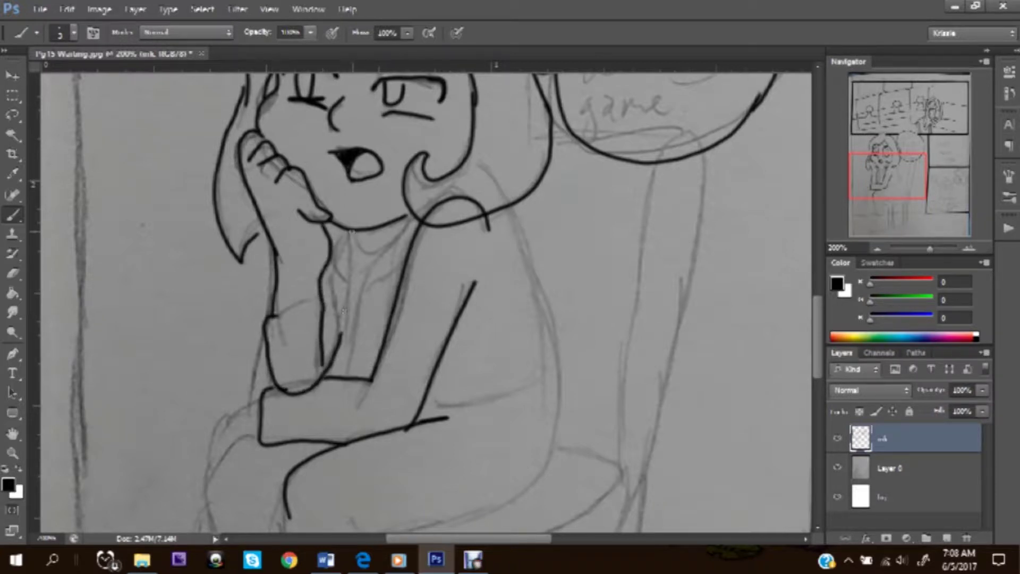
drag(350, 233, 411, 222)
drag(349, 377, 413, 224)
drag(350, 233, 346, 377)
mouse_move(337, 323)
mouse_down()
mouse_move(342, 345)
mouse_move(333, 249)
mouse_up()
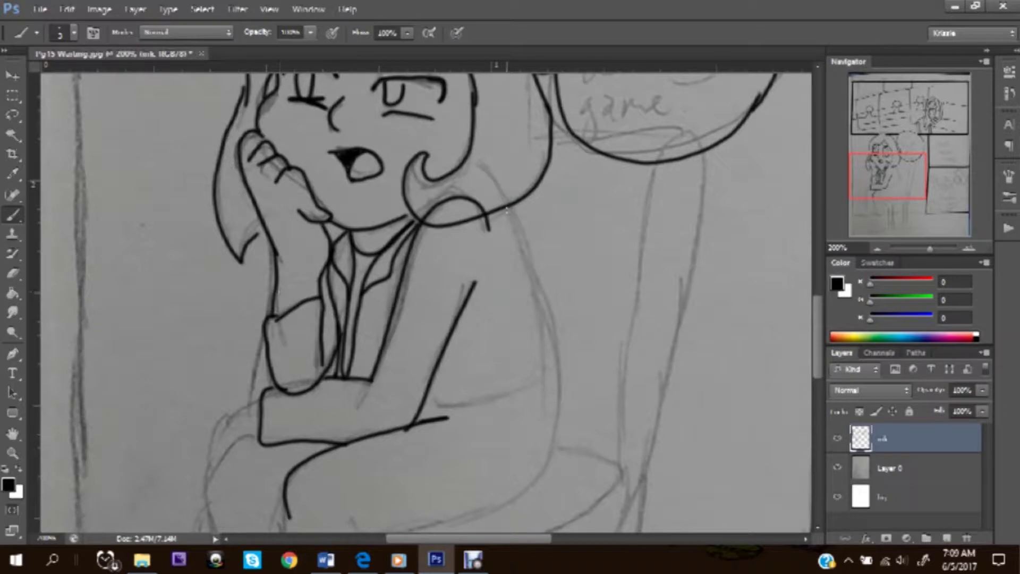
Ink the girl's body outline, thighs and legs down to the floor.
mouse_move(506, 210)
mouse_down()
mouse_move(558, 426)
mouse_move(479, 164)
mouse_move(283, 277)
mouse_up()
drag(343, 148, 467, 130)
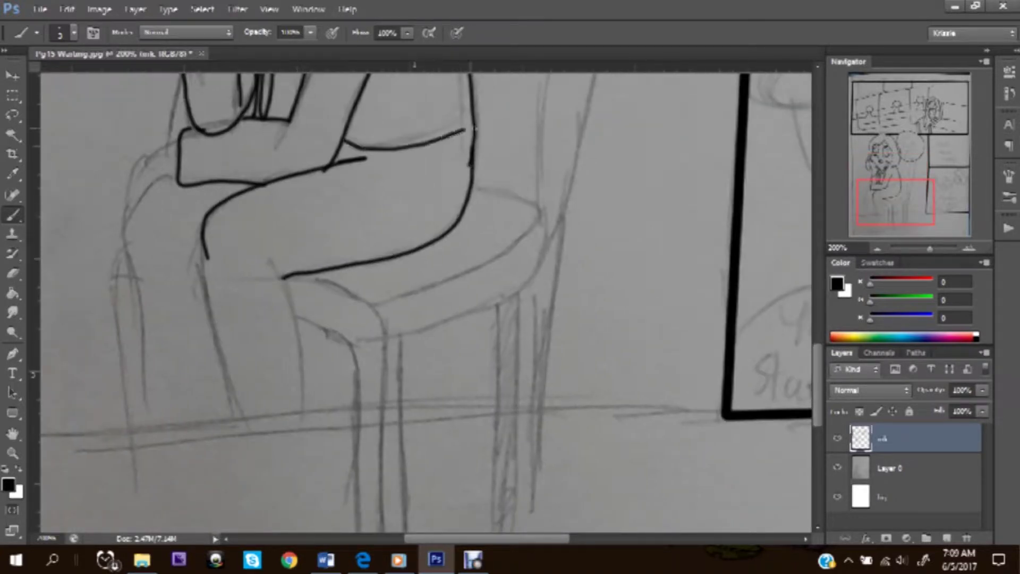
drag(210, 297, 239, 420)
drag(275, 256, 305, 413)
drag(181, 141, 126, 218)
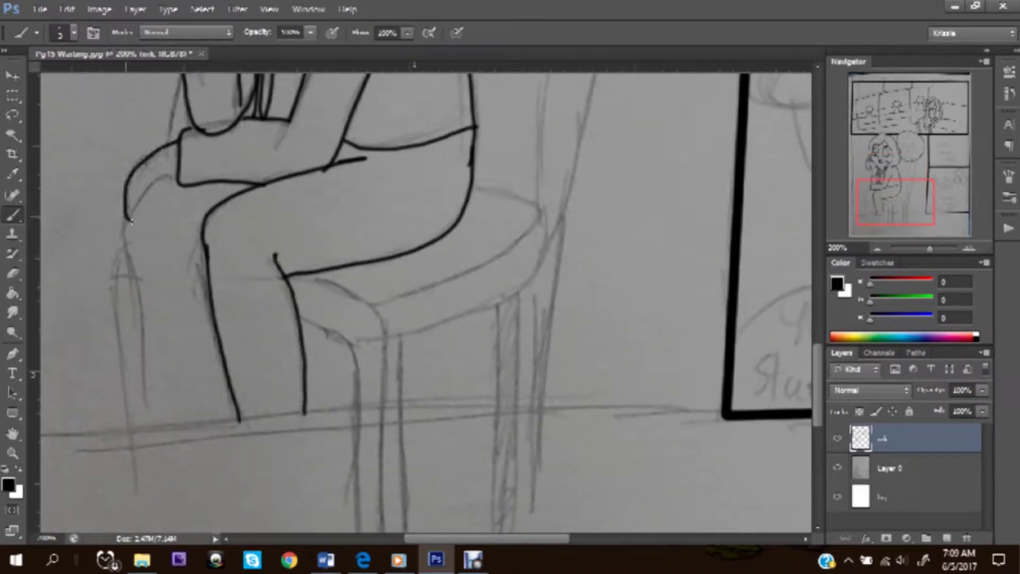
mouse_move(177, 178)
mouse_down()
mouse_move(141, 293)
mouse_move(158, 433)
mouse_up()
drag(128, 239, 132, 437)
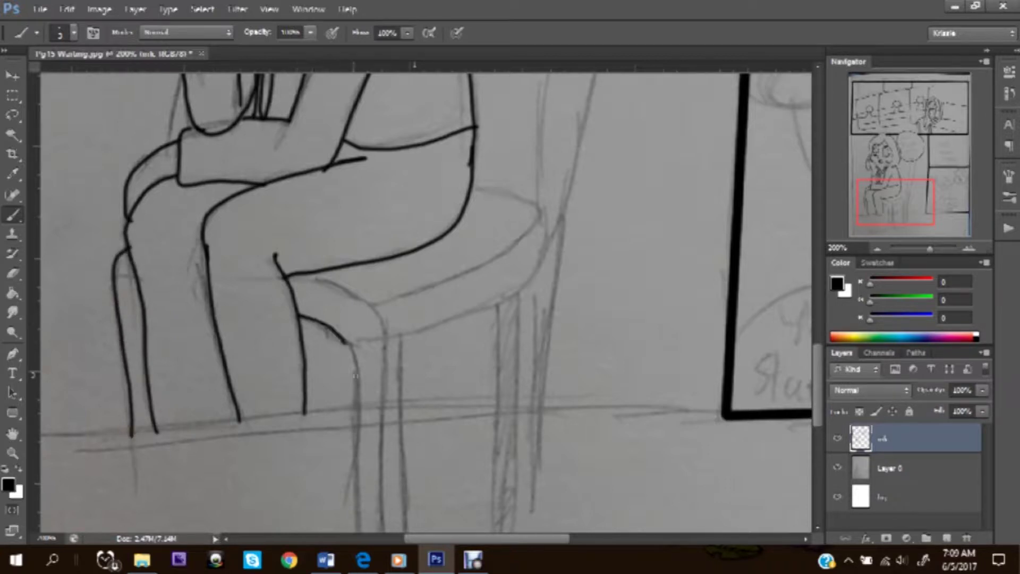
drag(347, 345, 363, 480)
Ink the chair's seat, legs and back lines beneath the girl.
drag(306, 274, 388, 488)
mouse_move(397, 335)
mouse_down()
mouse_move(411, 530)
mouse_move(519, 290)
mouse_move(523, 523)
mouse_up()
drag(495, 297, 495, 519)
drag(576, 159, 542, 418)
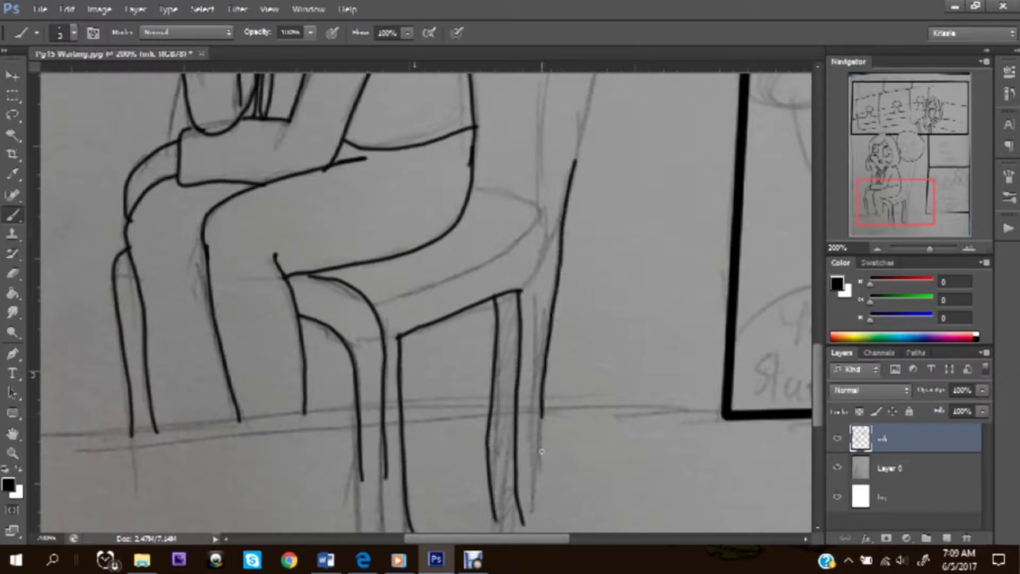
drag(481, 187, 368, 302)
drag(902, 194, 900, 165)
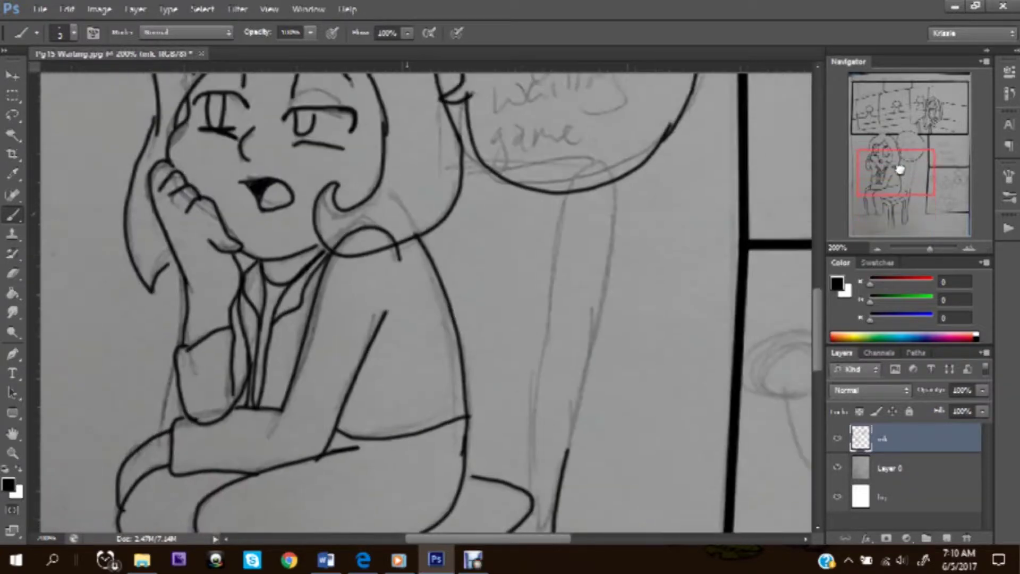
drag(625, 227, 574, 448)
drag(578, 188, 542, 507)
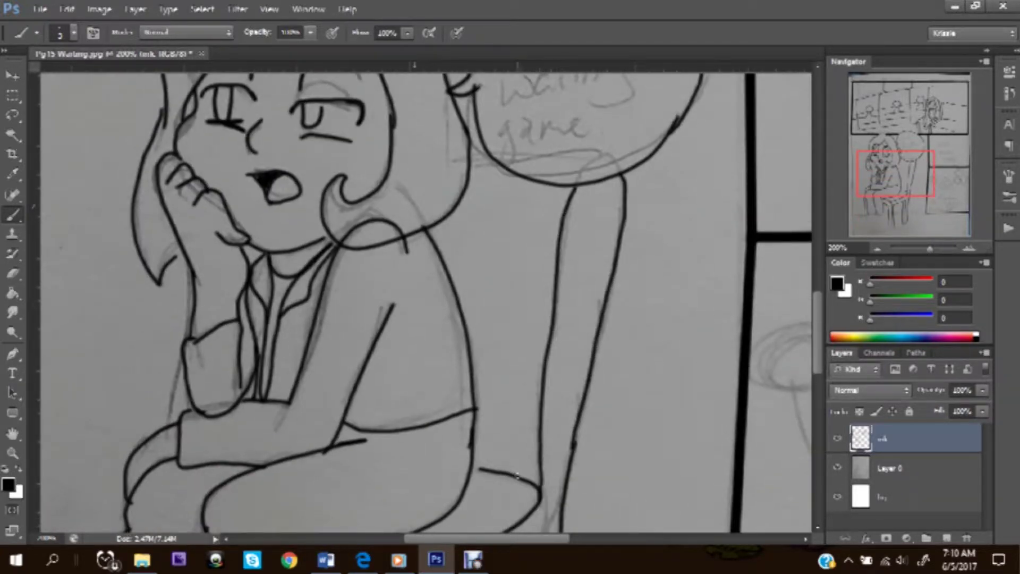
mouse_move(891, 171)
mouse_down()
mouse_move(873, 221)
mouse_move(888, 138)
mouse_up()
key(e)
mouse_move(877, 162)
mouse_down()
mouse_move(950, 136)
mouse_move(950, 178)
mouse_move(949, 165)
mouse_up()
Ink the cheering figure's fists, arms, chin and torso.
key(b)
drag(670, 242, 663, 284)
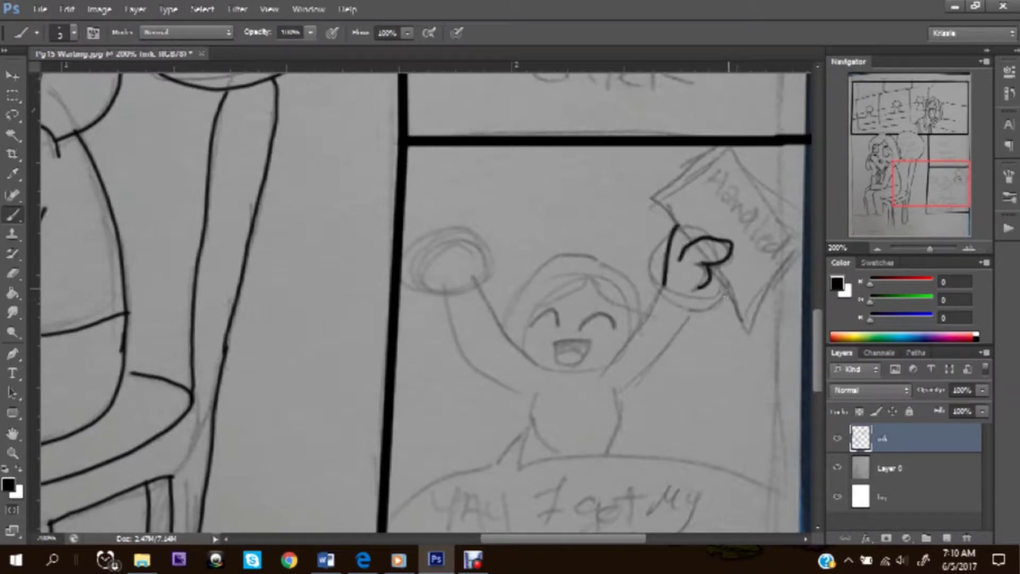
drag(687, 324, 615, 390)
drag(613, 383, 607, 452)
drag(469, 239, 470, 238)
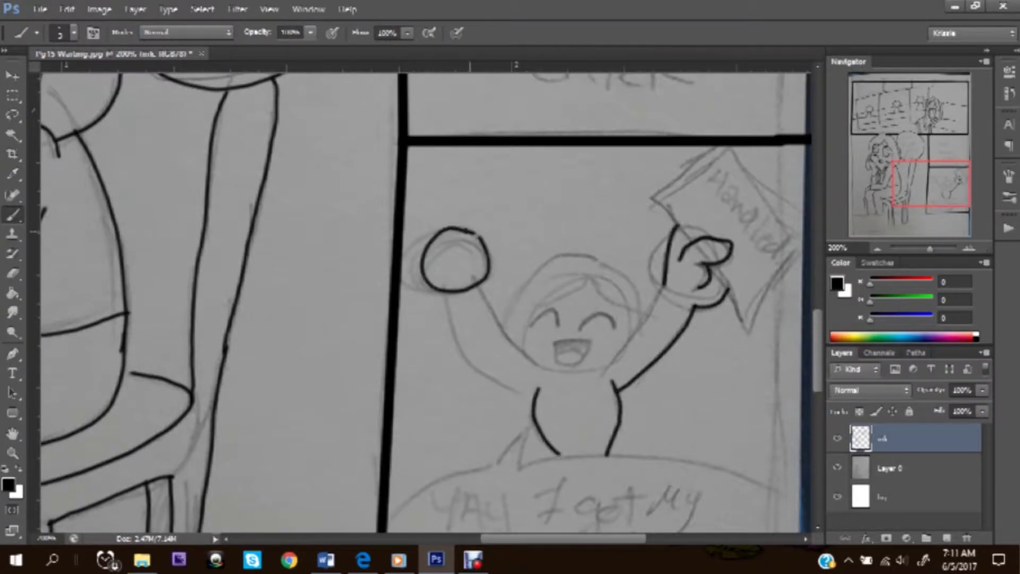
drag(477, 281, 544, 366)
mouse_move(447, 291)
mouse_down()
mouse_move(536, 395)
mouse_move(618, 351)
mouse_up()
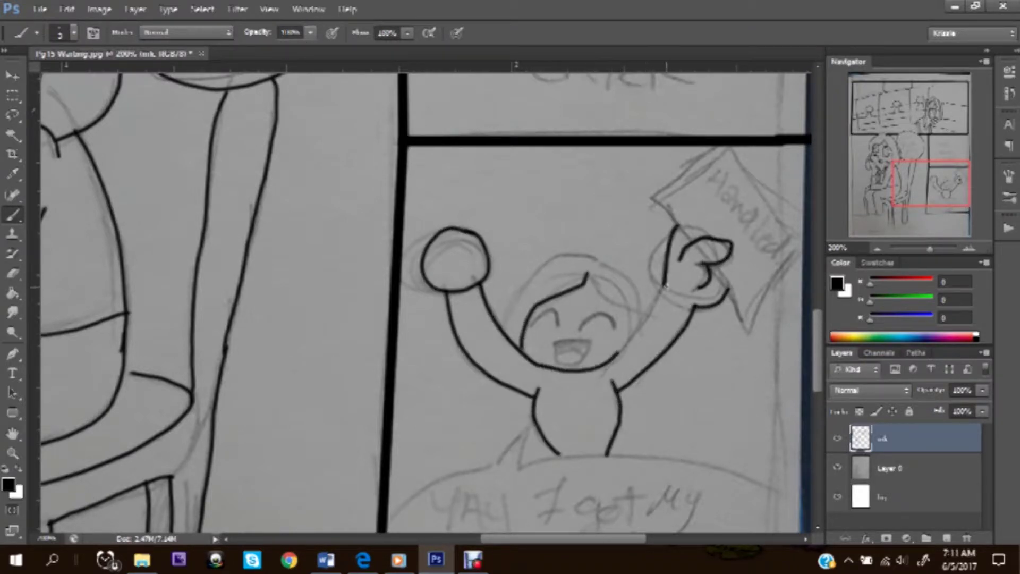
mouse_move(666, 284)
mouse_down()
mouse_move(604, 366)
mouse_move(582, 455)
mouse_up()
drag(595, 368, 583, 453)
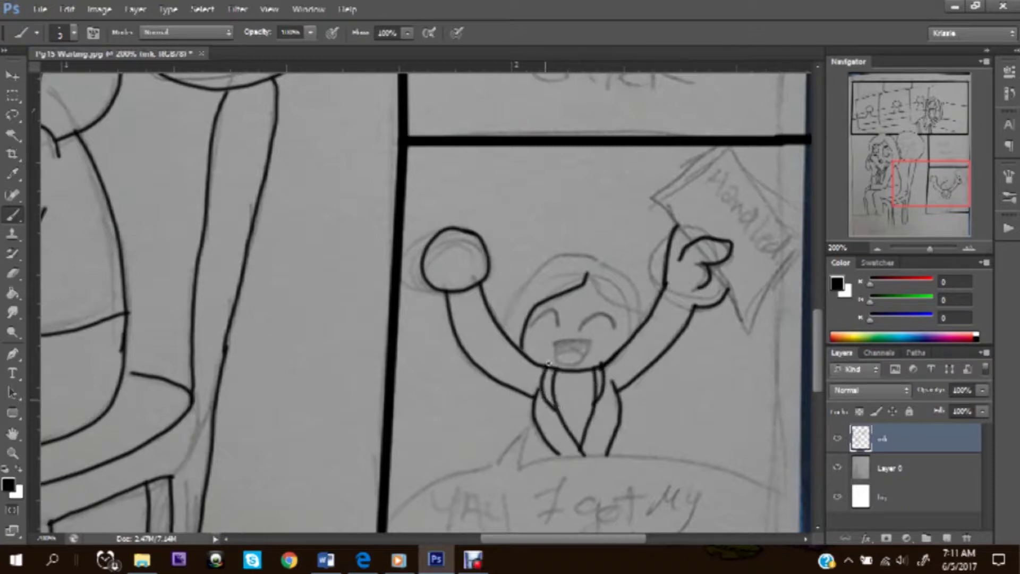
Ink the figure's head and face, the raised sign and the bubble's top edge.
mouse_move(588, 280)
mouse_down()
mouse_move(629, 344)
mouse_move(522, 279)
mouse_move(503, 329)
mouse_up()
drag(535, 322, 558, 319)
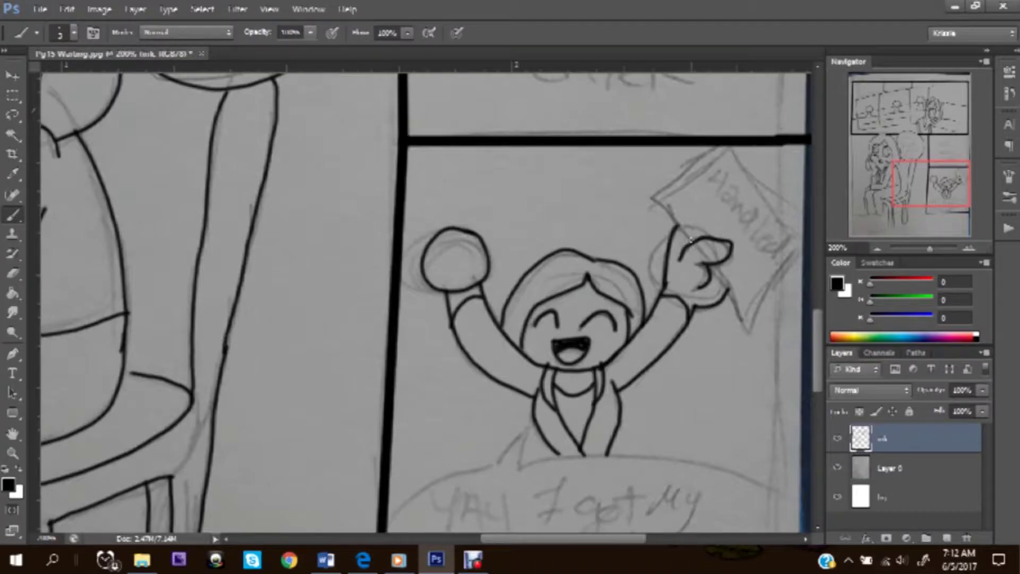
mouse_move(690, 241)
mouse_down()
mouse_move(718, 148)
mouse_move(804, 235)
mouse_move(749, 335)
mouse_up()
drag(713, 264, 749, 335)
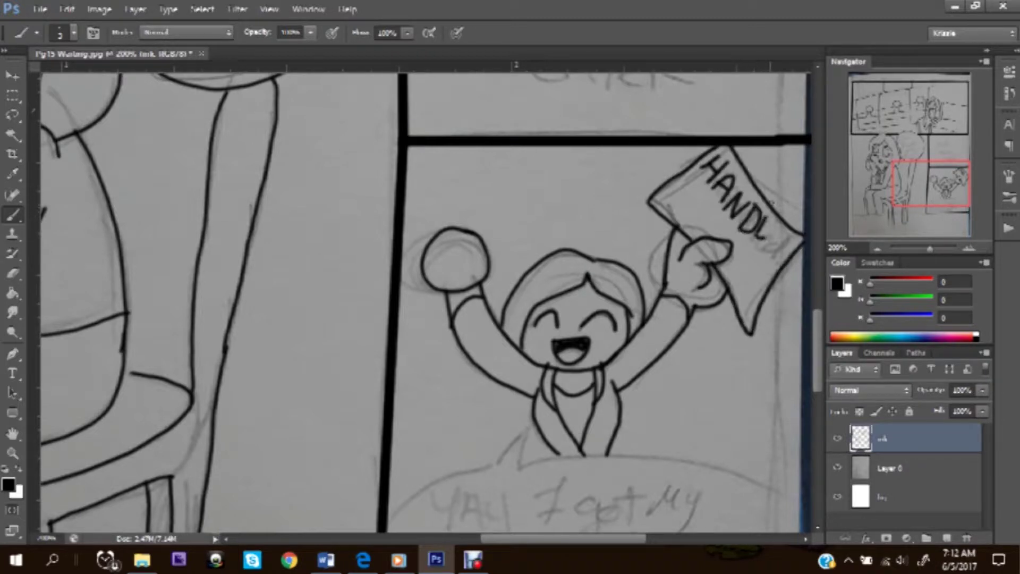
scroll(770, 254, down, 5)
mouse_move(527, 211)
mouse_down()
mouse_move(520, 239)
mouse_move(413, 268)
mouse_up()
drag(519, 241, 805, 287)
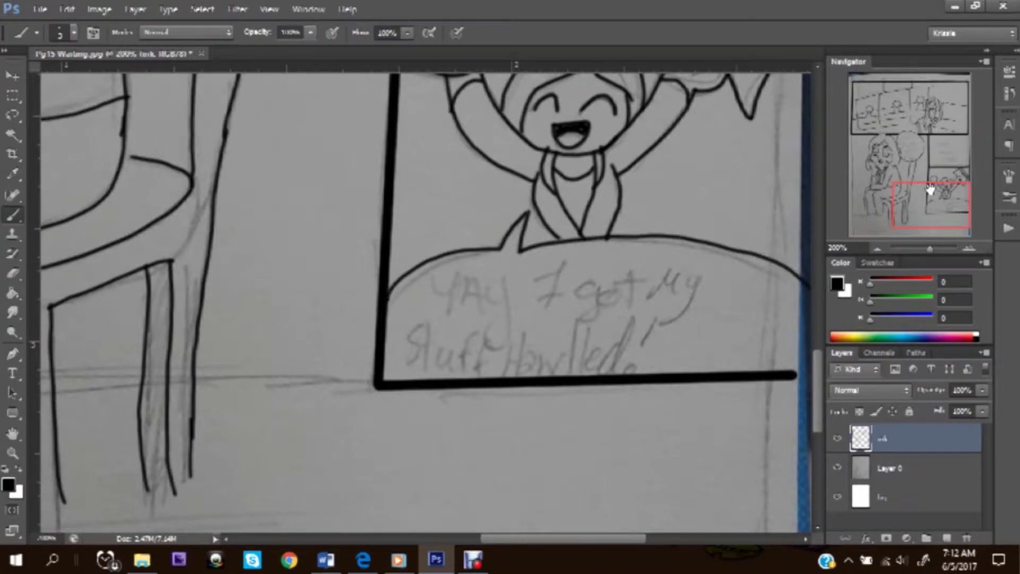
mouse_move(934, 194)
mouse_down()
mouse_move(901, 108)
mouse_move(943, 117)
mouse_move(924, 157)
mouse_move(920, 145)
mouse_up()
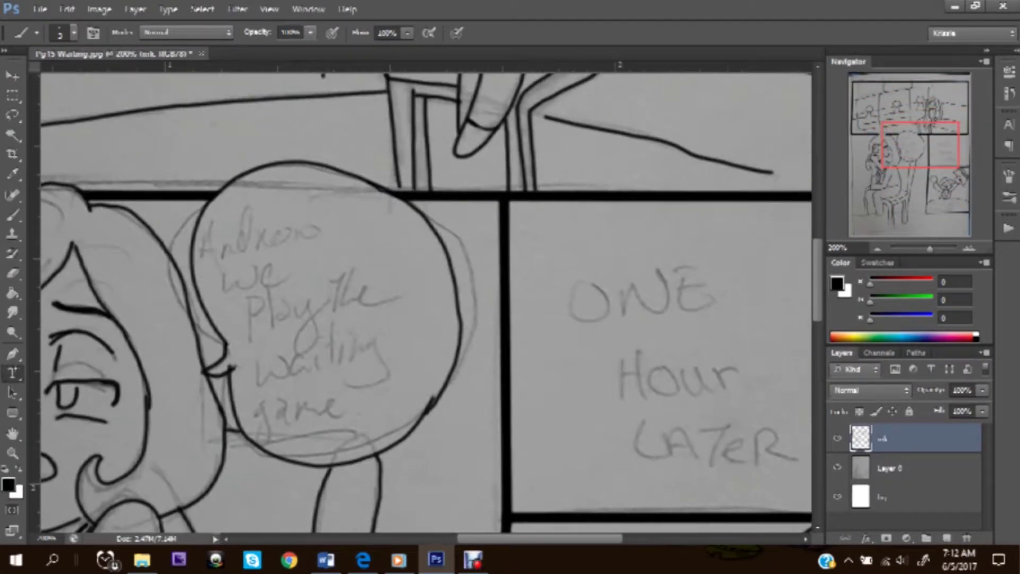
Letter the waiting-game speech bubble in black Hobo Std at a smaller size.
key(t)
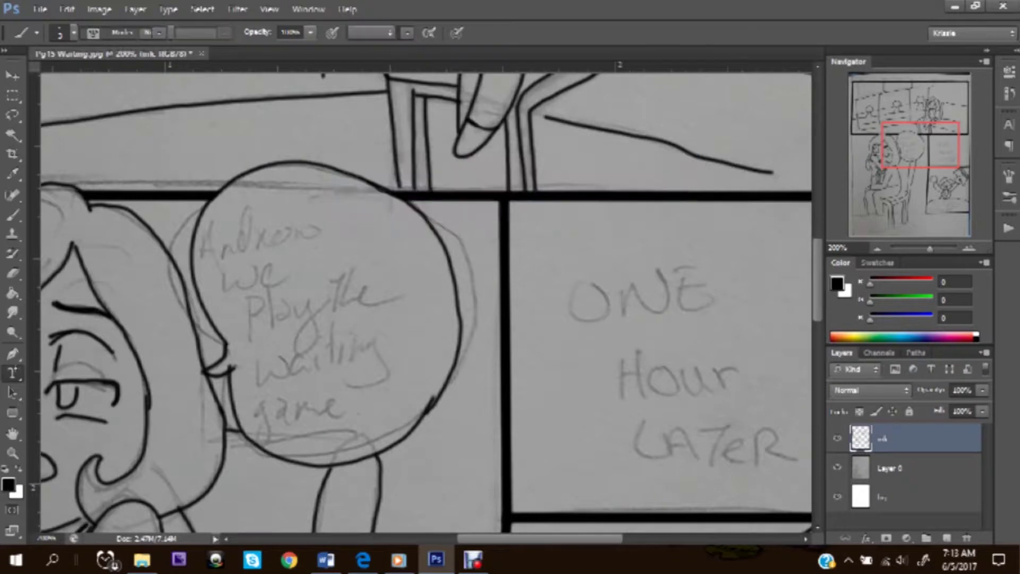
click(478, 33)
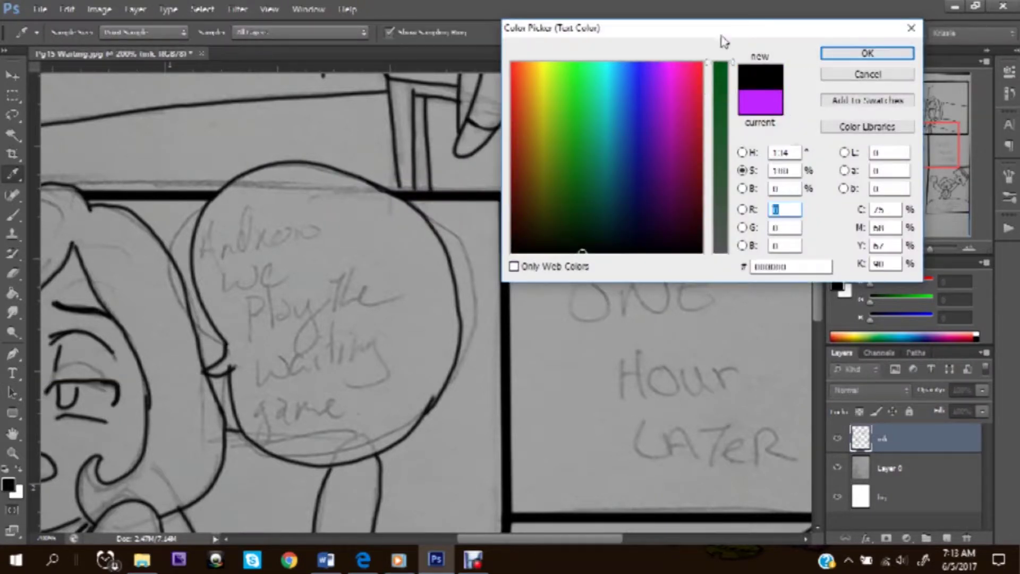
click(868, 54)
click(310, 33)
click(159, 33)
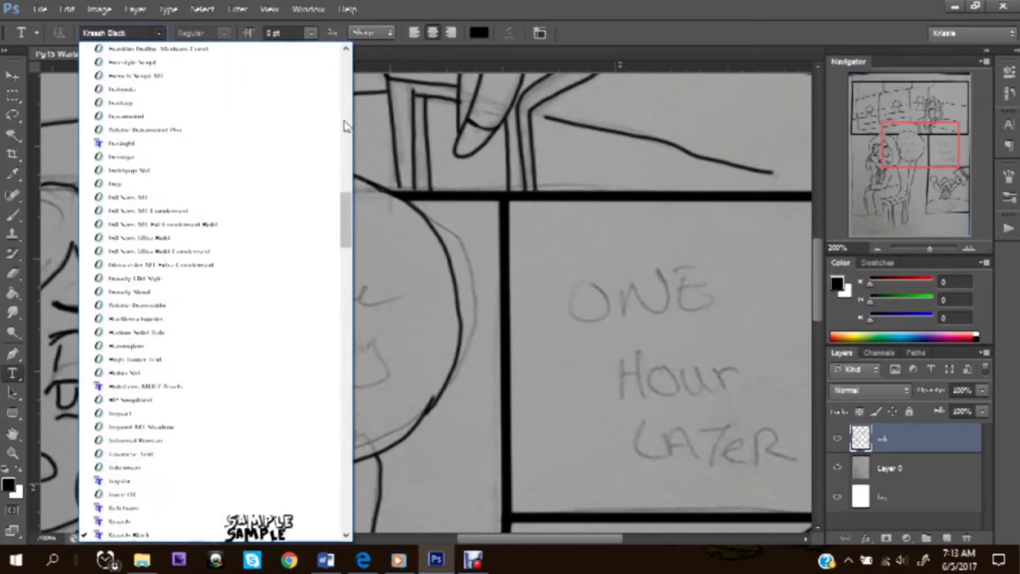
click(128, 373)
drag(219, 203, 401, 430)
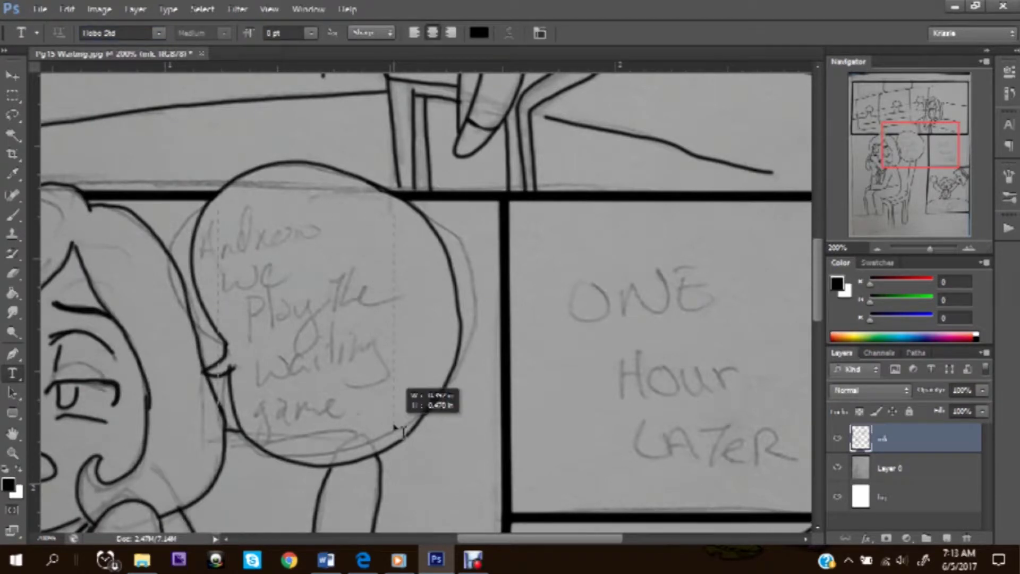
drag(401, 431, 413, 432)
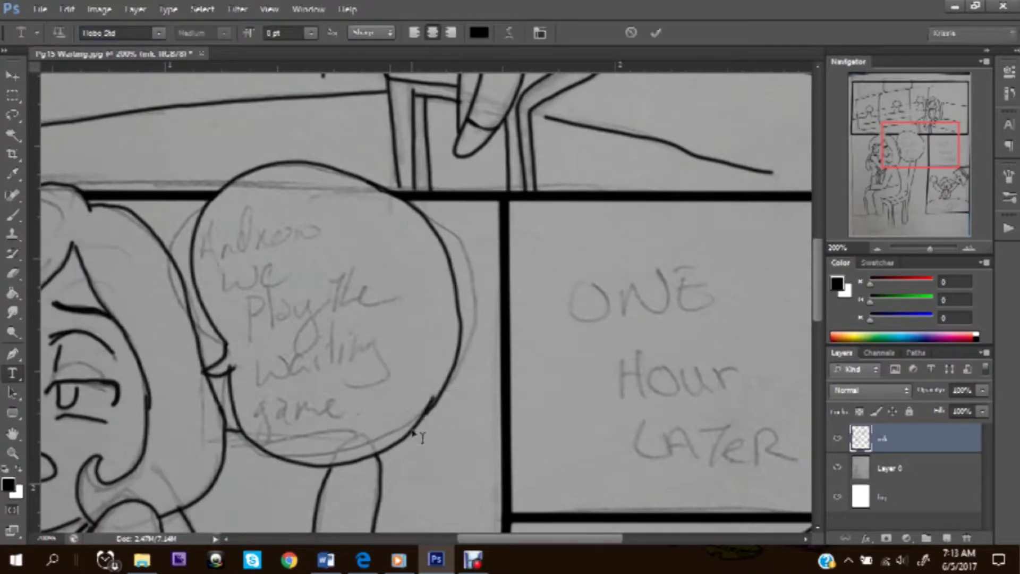
text(And)
key(ctrl+a)
click(309, 33)
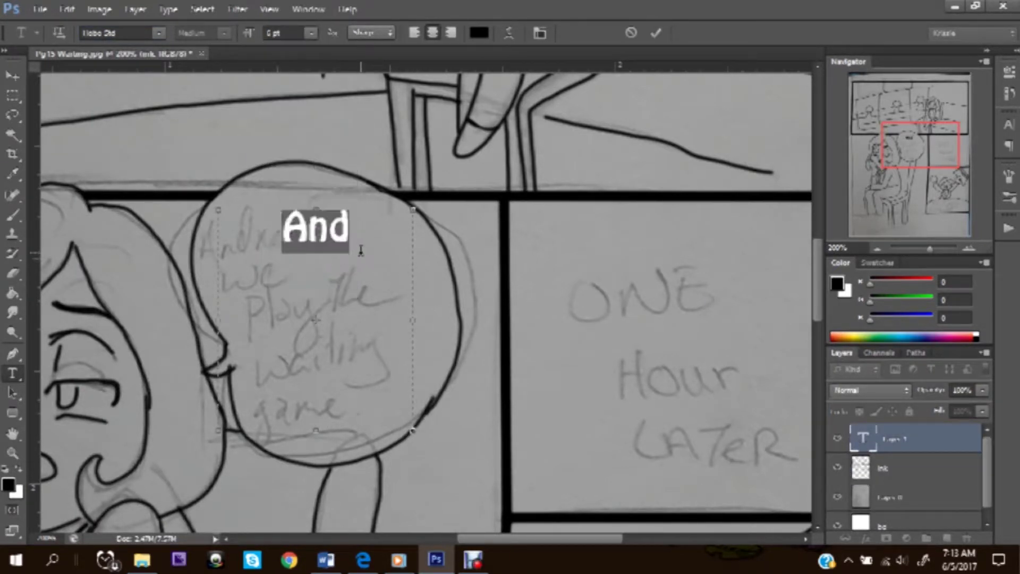
click(360, 250)
text(now we play the waiting game.)
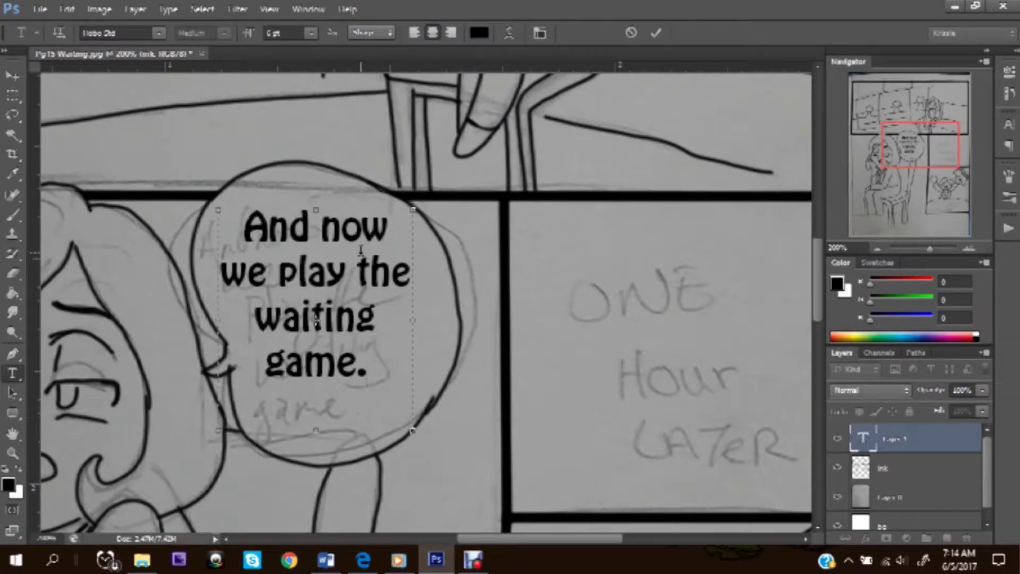
click(13, 75)
scroll(250, 319, right, 5)
Retype the middle-panel caption as ONE HOUR LATER and enlarge it.
key(t)
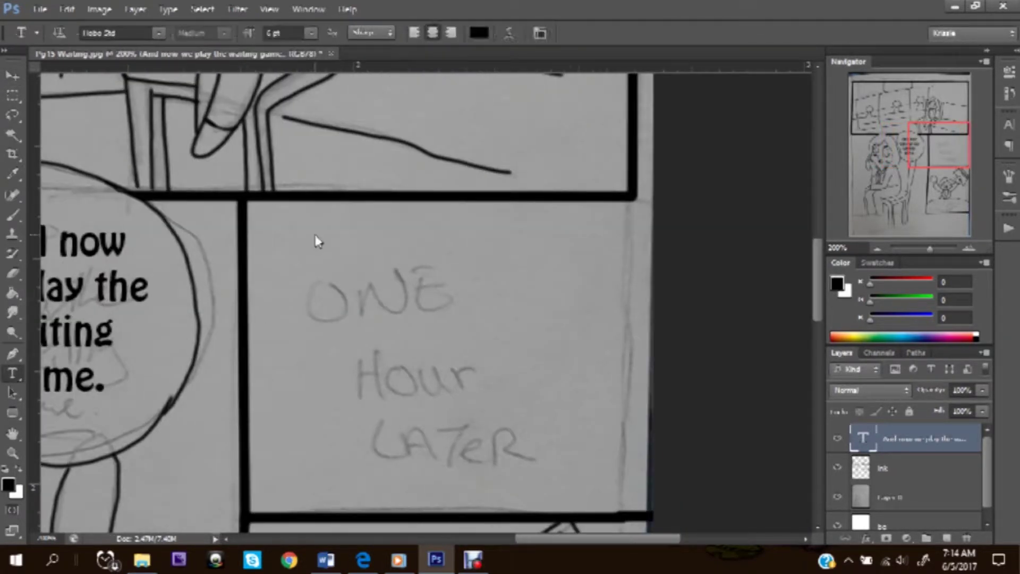
drag(316, 239, 635, 506)
text(One hour)
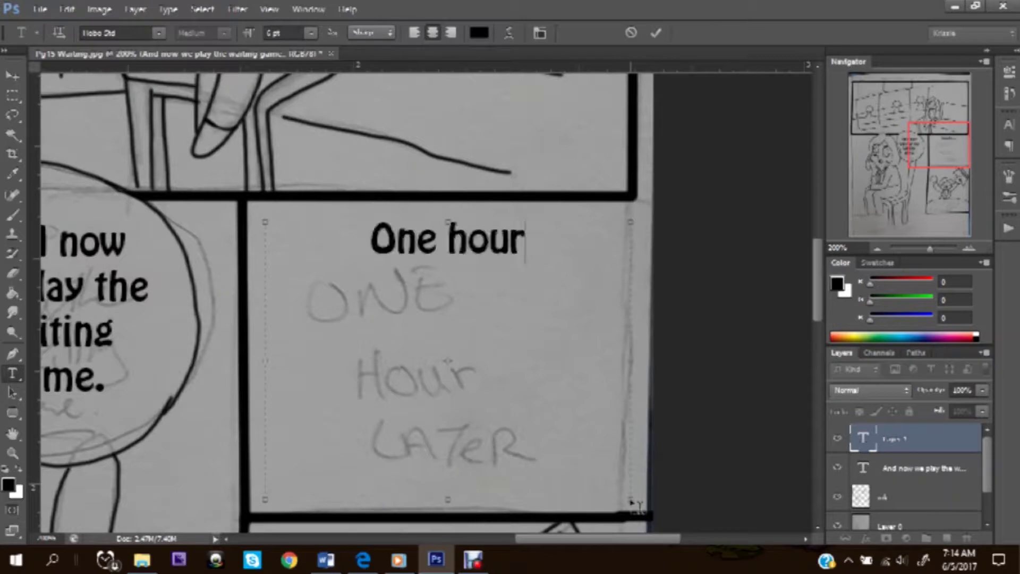
key(BackSpace)
key(BackSpace)
key(BackSpace)
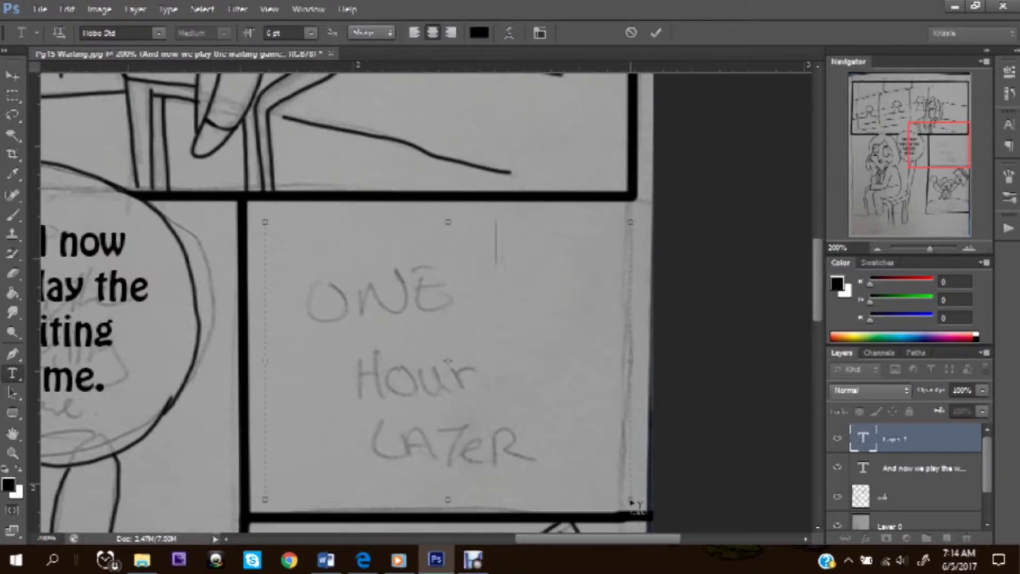
text(ONE HOUR LATER)
key(ctrl+a)
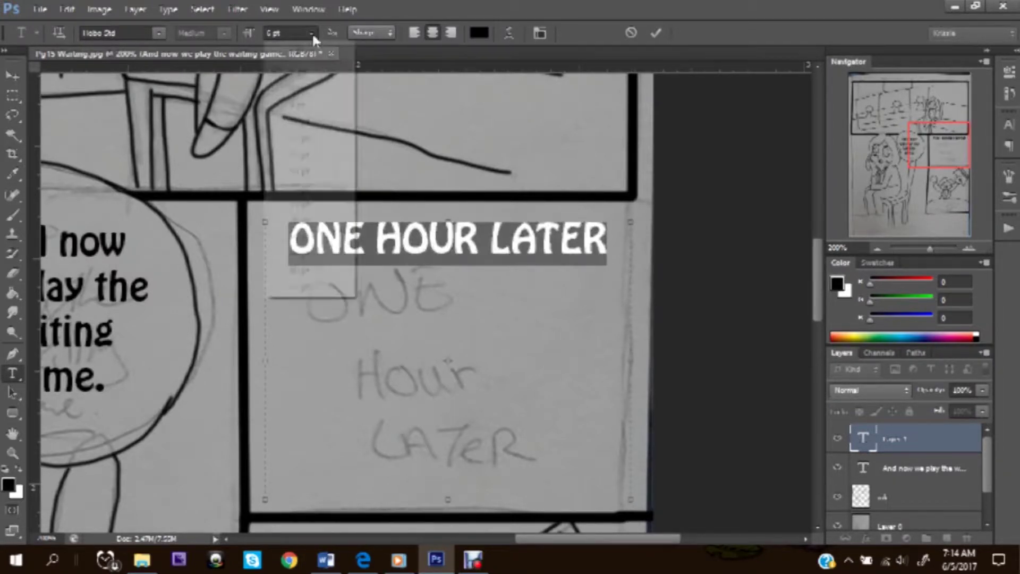
click(311, 31)
click(309, 37)
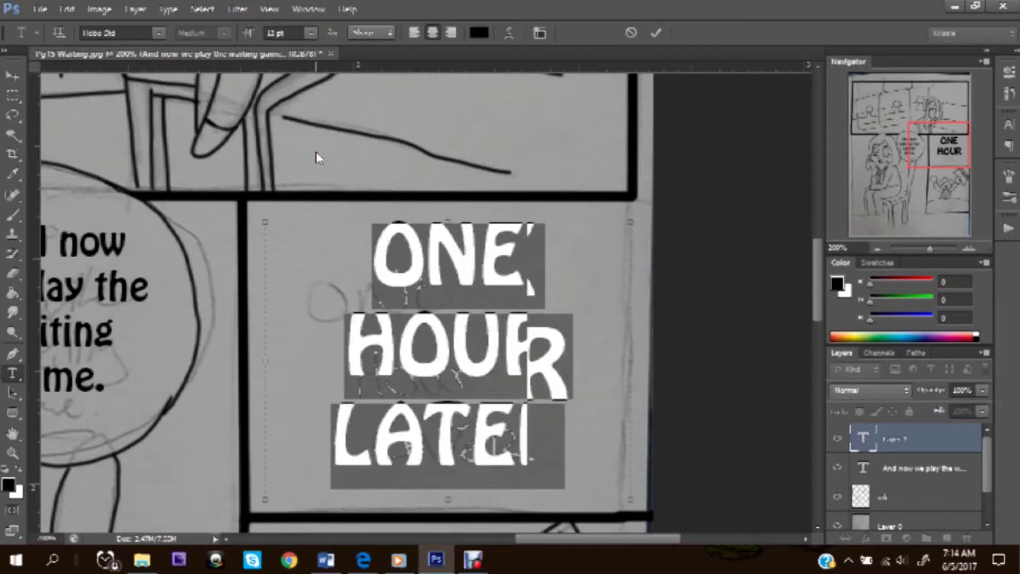
key(ctrl+Return)
key(v)
drag(951, 155, 937, 209)
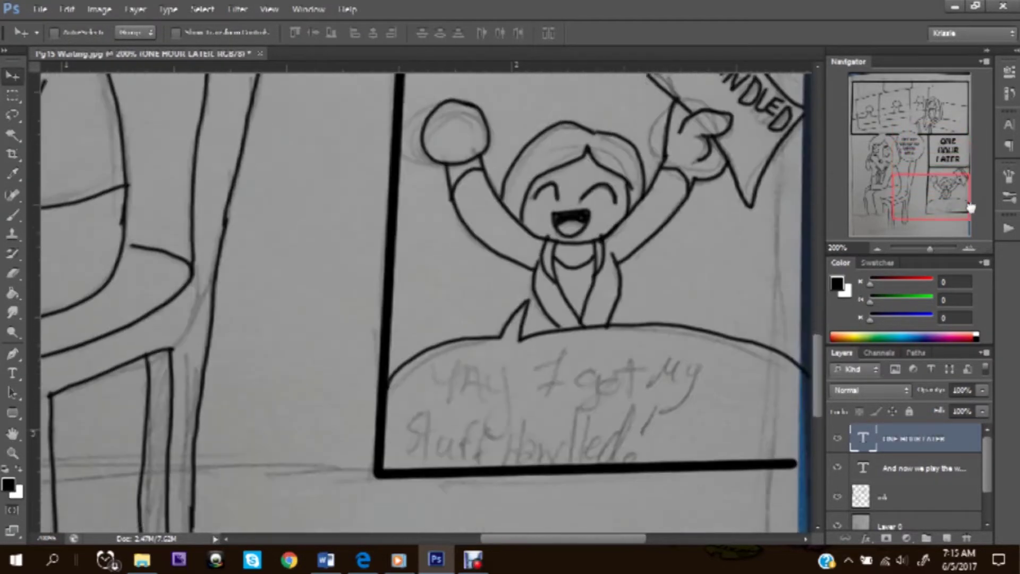
Letter the lower speech bubble with 'Yay! I got my stuff handled!'.
key(t)
drag(554, 539, 566, 544)
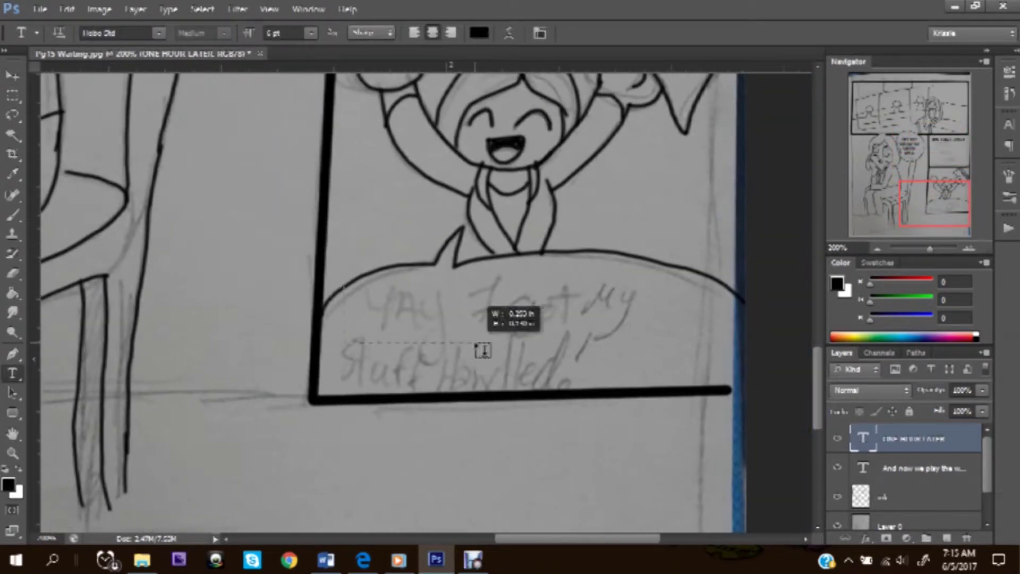
drag(343, 285, 705, 388)
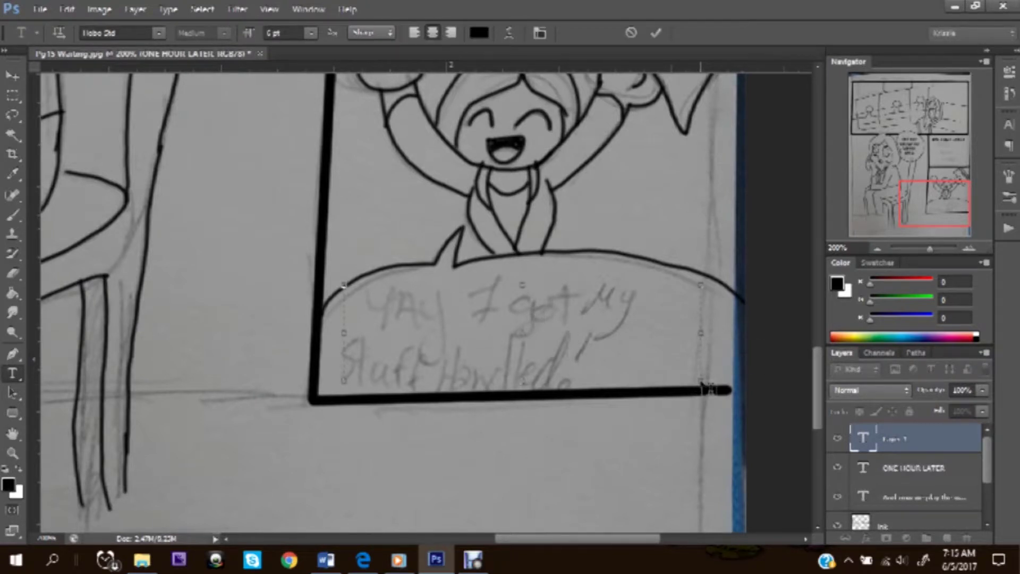
text(Yay! I got my stuff handled!)
click(11, 75)
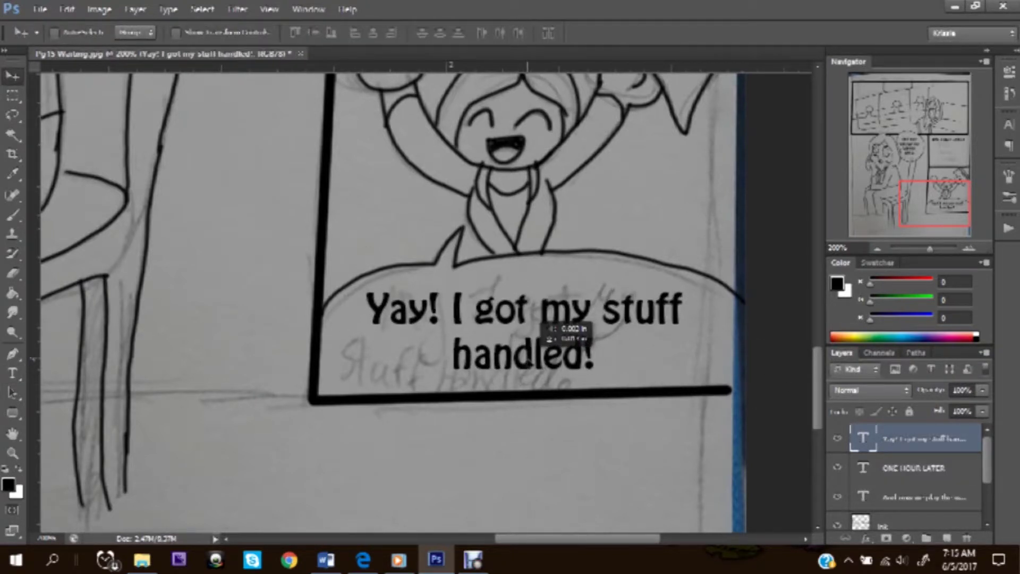
scroll(803, 312, up, 1)
scroll(802, 311, up, 4)
scroll(802, 312, up, 2)
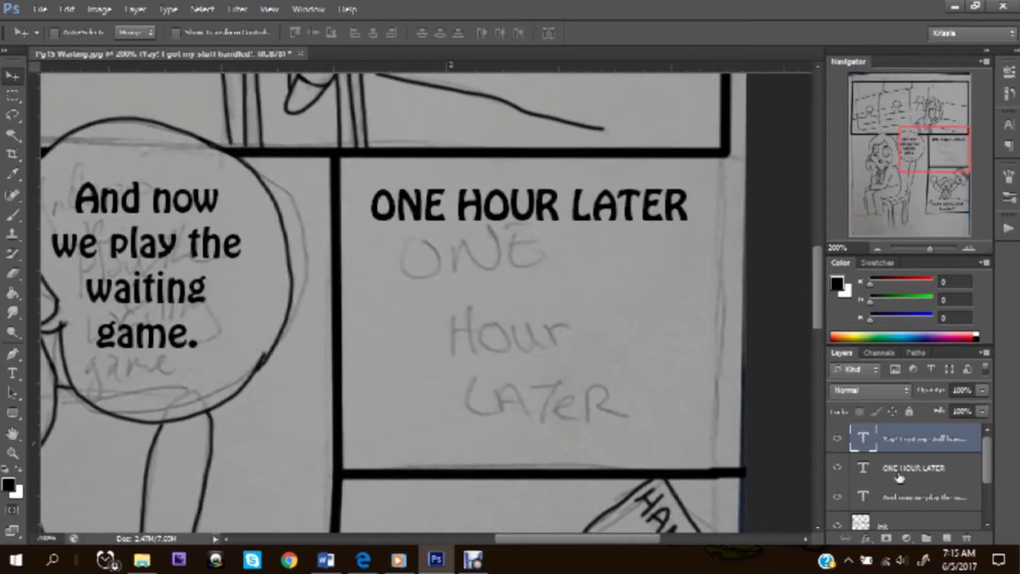
Make the ONE HOUR LATER caption text much larger.
double_click(685, 223)
drag(691, 224, 388, 224)
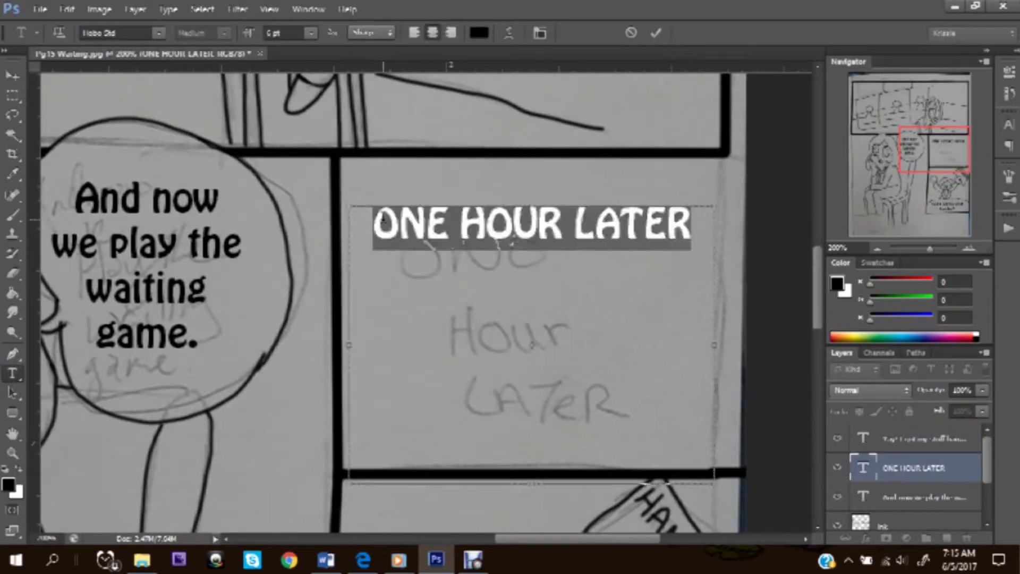
click(310, 32)
click(321, 157)
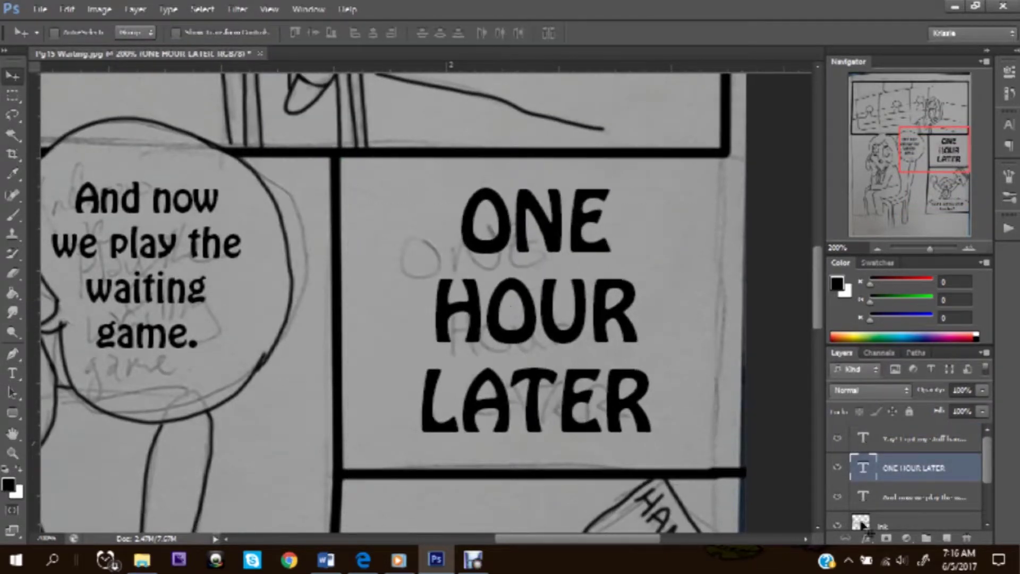
Hide the grey paper photo layer and add a new, renamed empty layer.
click(917, 497)
scroll(812, 388, down, 5)
scroll(792, 312, up, 4)
key(ctrl+0)
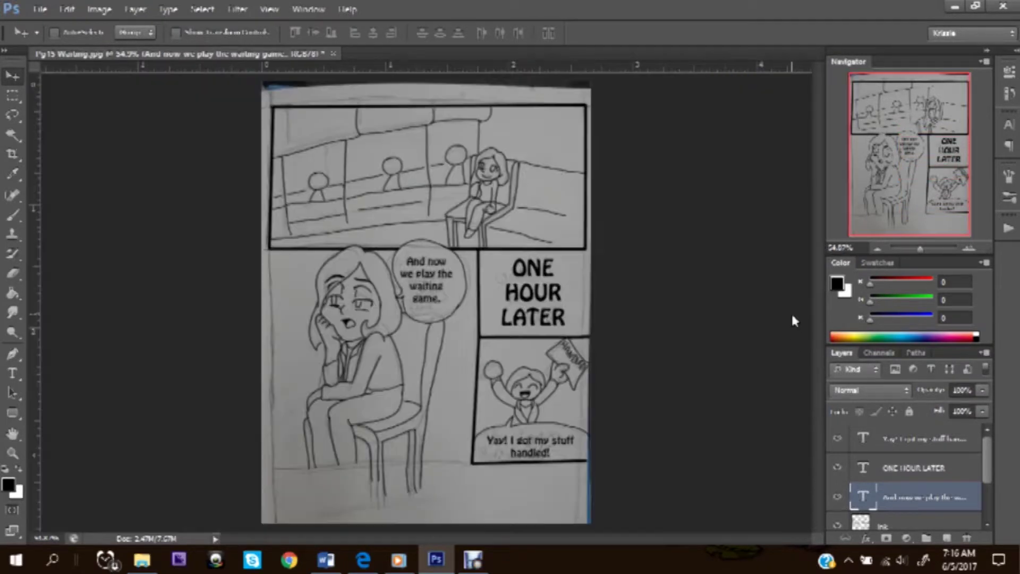
scroll(987, 506, down, 2)
click(837, 487)
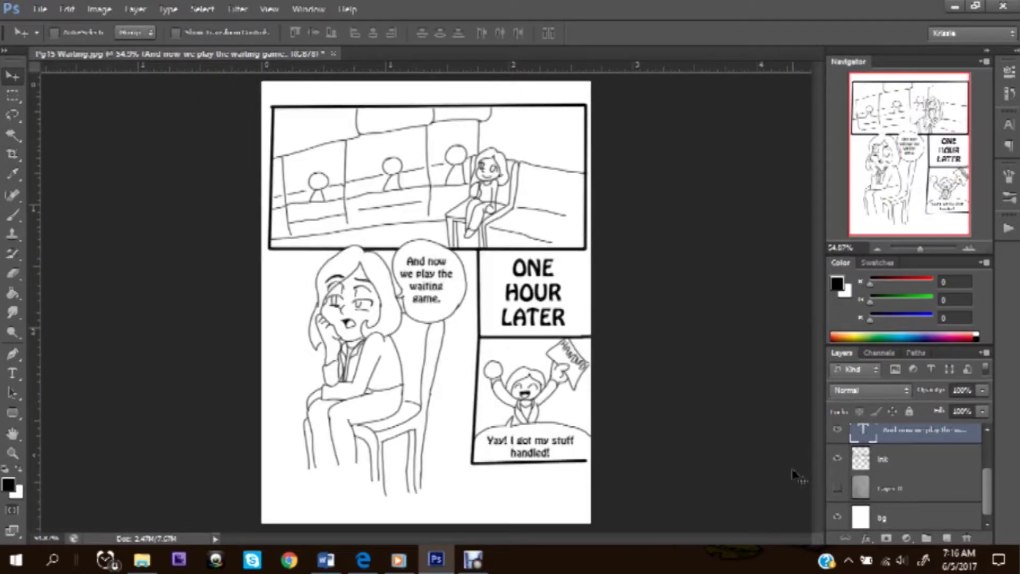
click(953, 497)
key(ctrl+shift+alt+n)
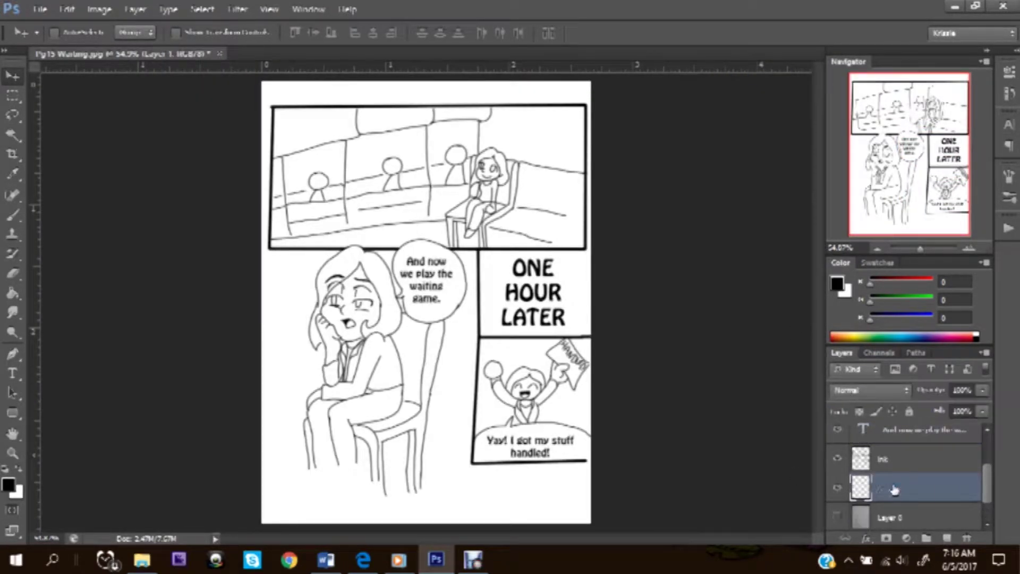
double_click(894, 489)
key(Return)
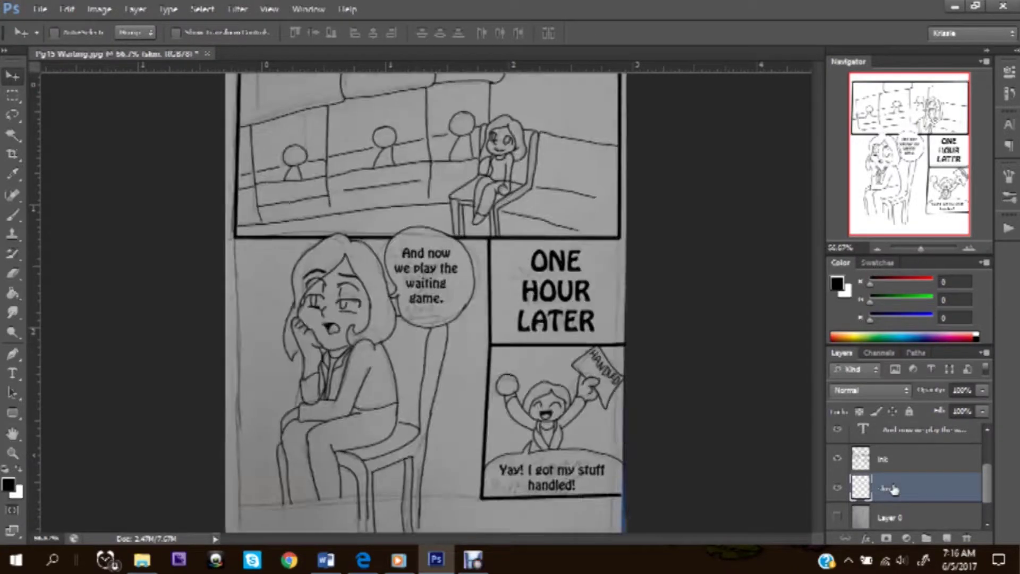
key(ctrl+1)
Set the foreground colour to a light yellow skin tone.
key(i)
click(8, 484)
click(742, 170)
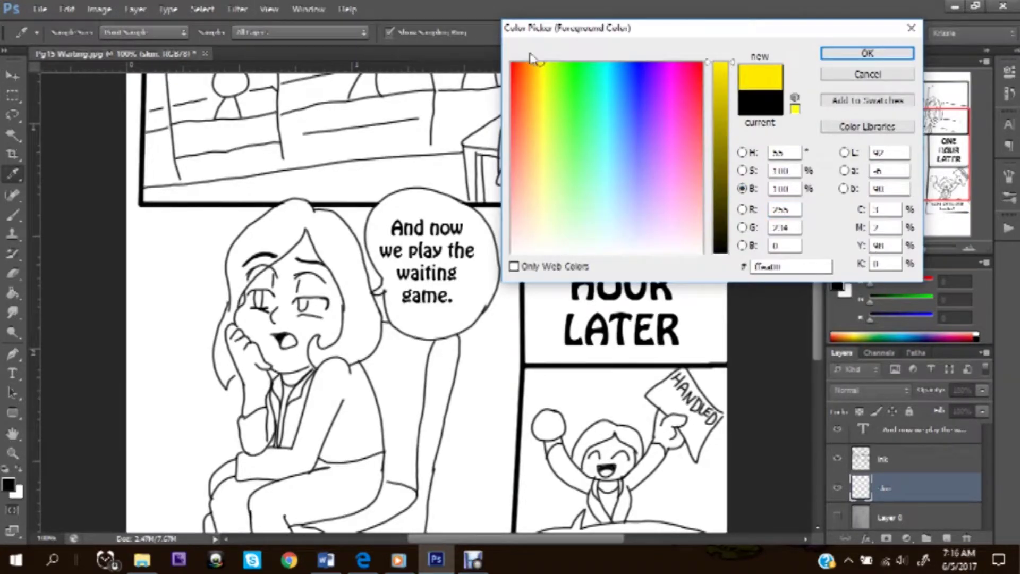
click(742, 208)
click(743, 227)
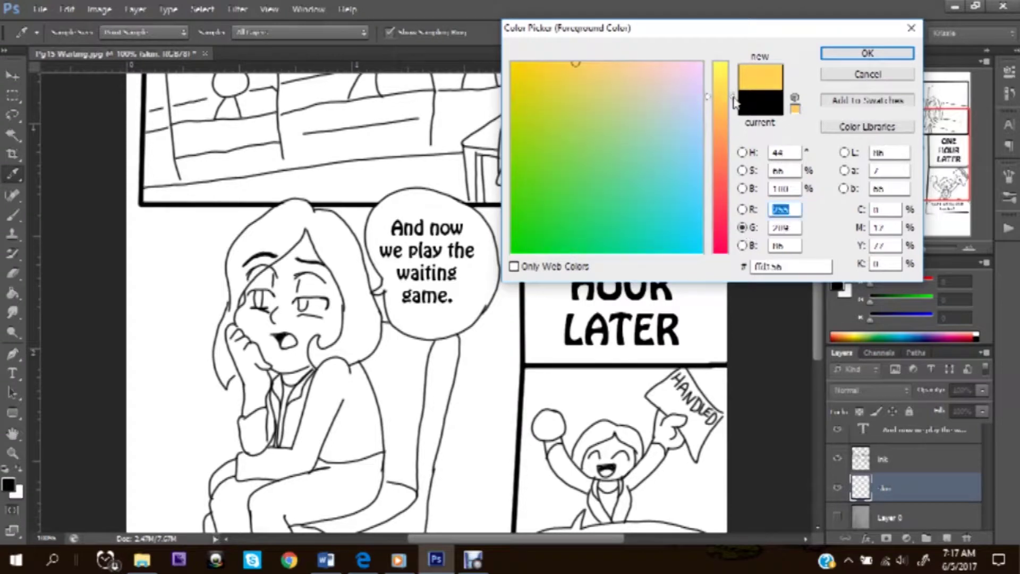
click(742, 170)
click(867, 53)
Select the girls' skin and fill it yellow, including the raised wrist.
key(w)
click(346, 322)
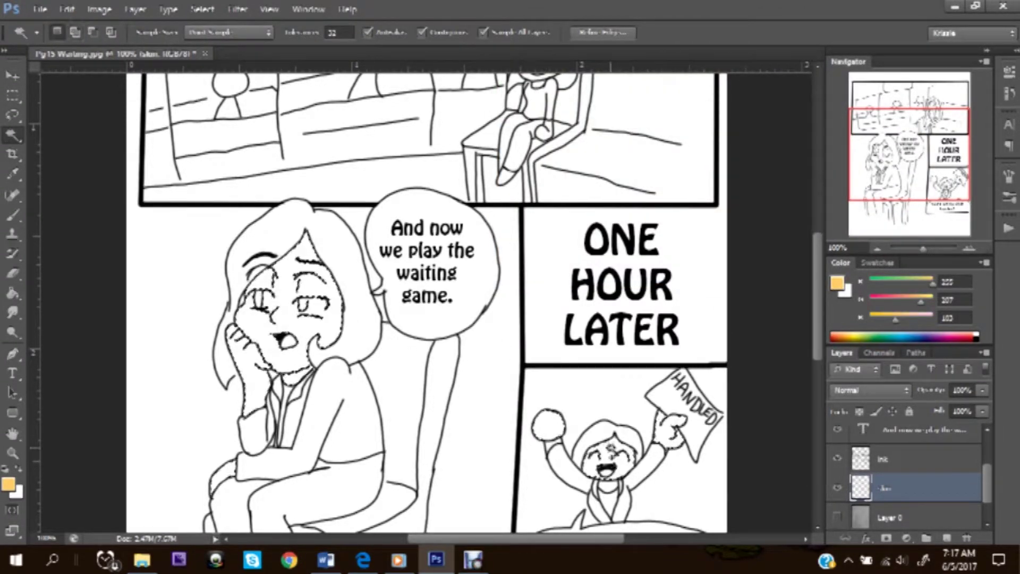
scroll(673, 446, up, 3)
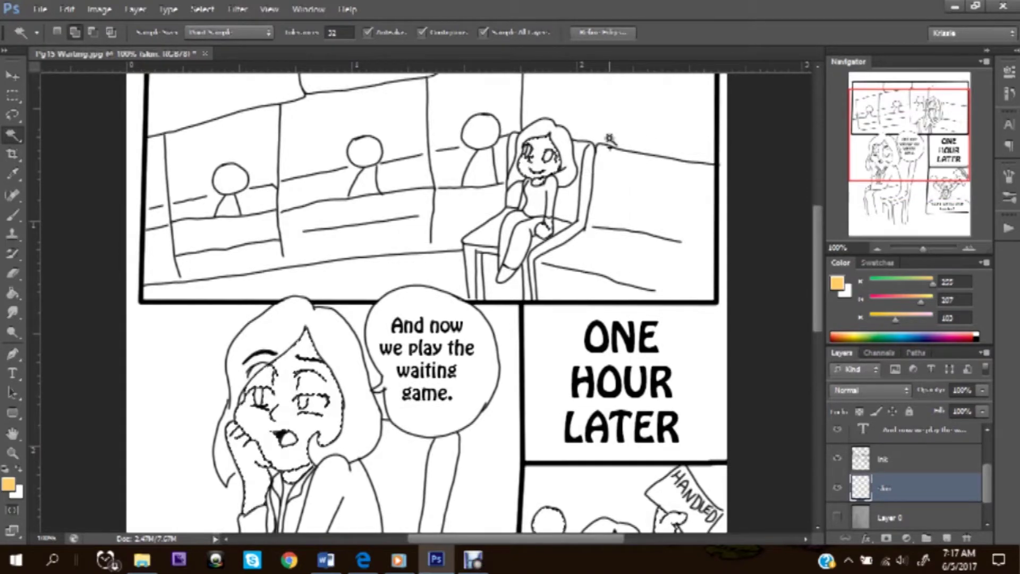
key(g)
key(alt+BackSpace)
scroll(431, 303, down, 5)
key(ctrl+d)
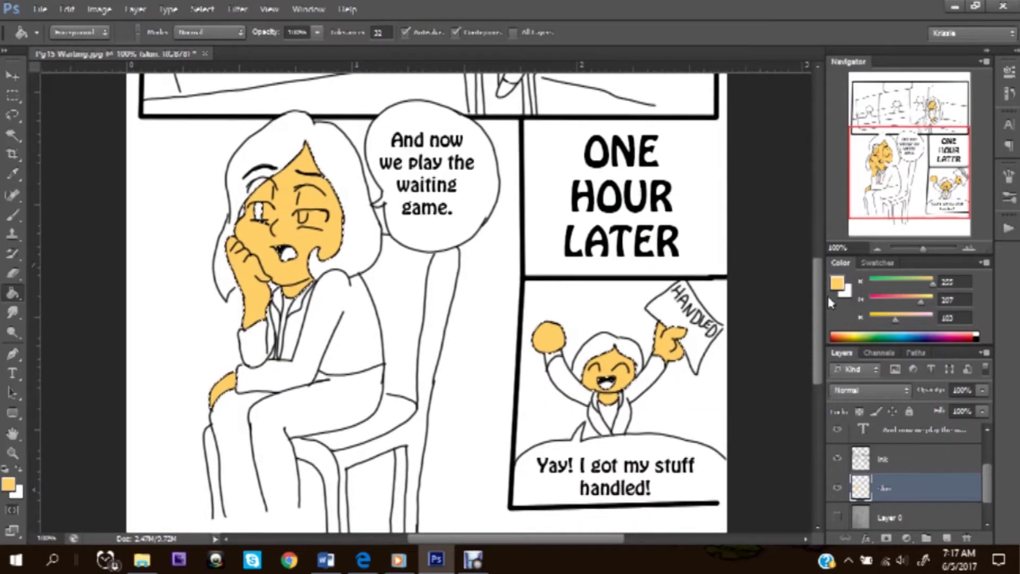
click(552, 362)
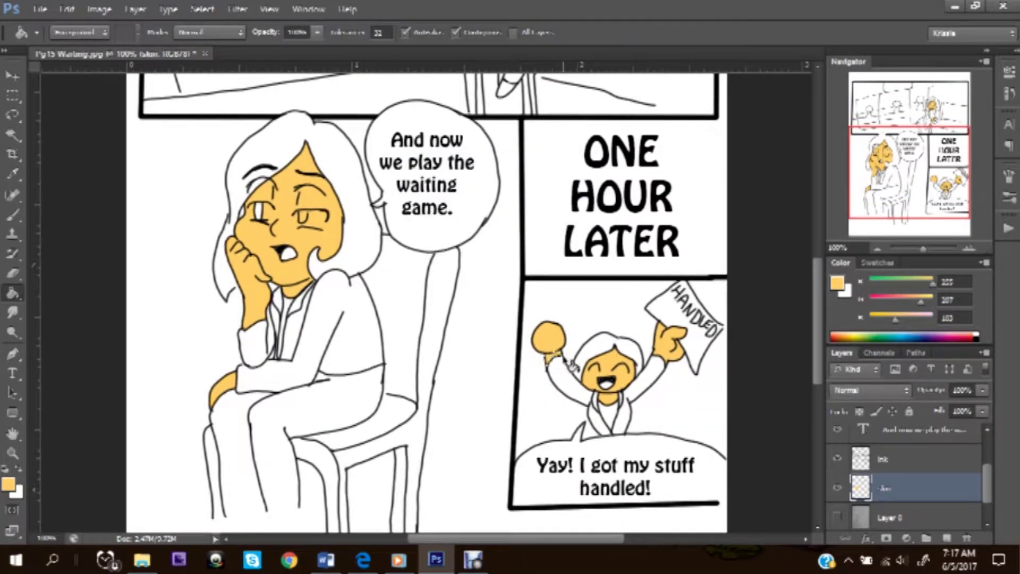
Save the page as a Photoshop file in the comic folder.
key(ctrl+shift+s)
double_click(626, 160)
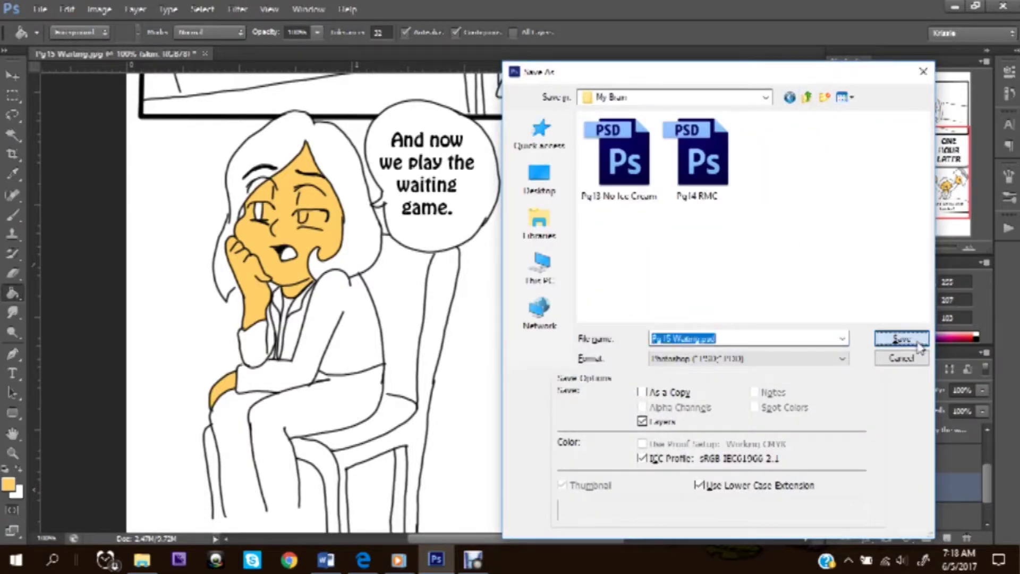
click(904, 337)
drag(812, 279, 811, 223)
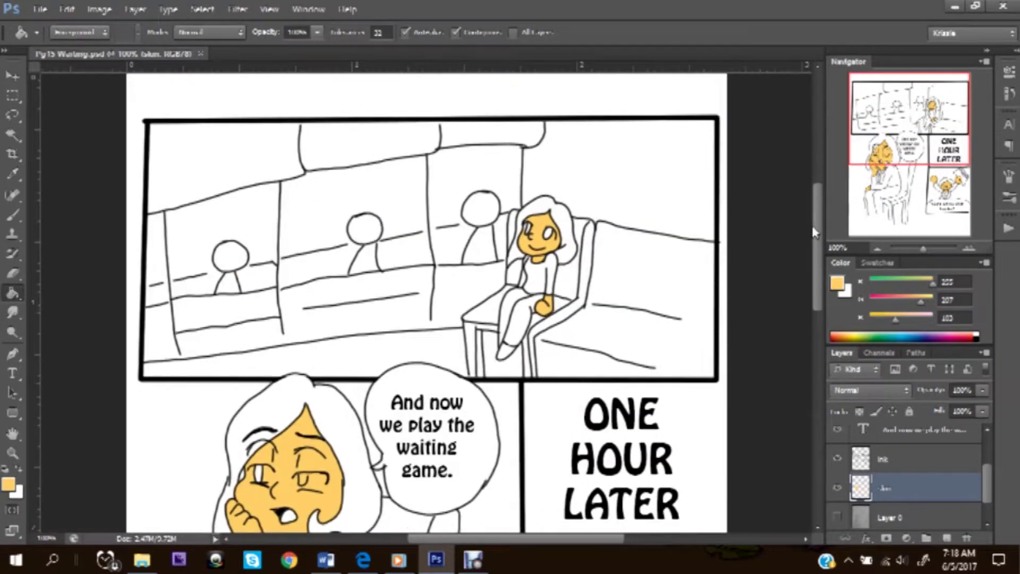
scroll(614, 207, up, 2)
Deselect, reset colours, make Ink the active layer, and start picking an orange hue.
key(b)
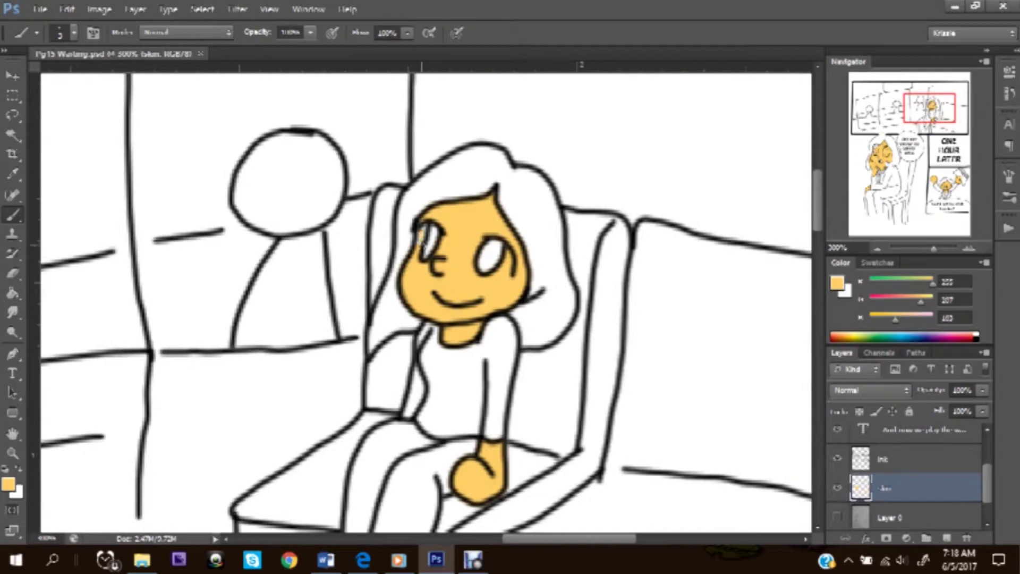
scroll(616, 231, down, 2)
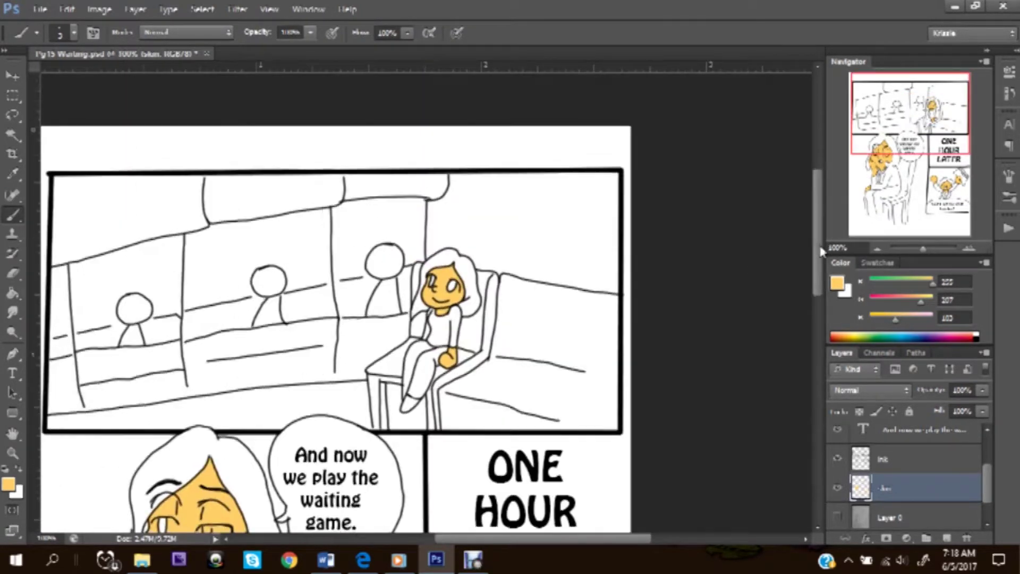
scroll(825, 263, down, 3)
key(w)
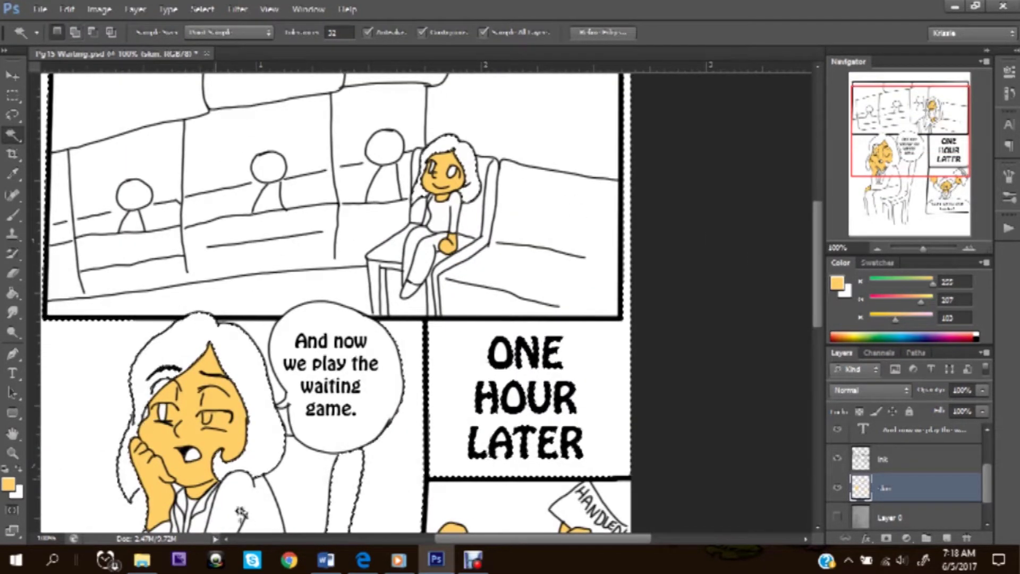
key(ctrl+d)
scroll(423, 319, up, 2)
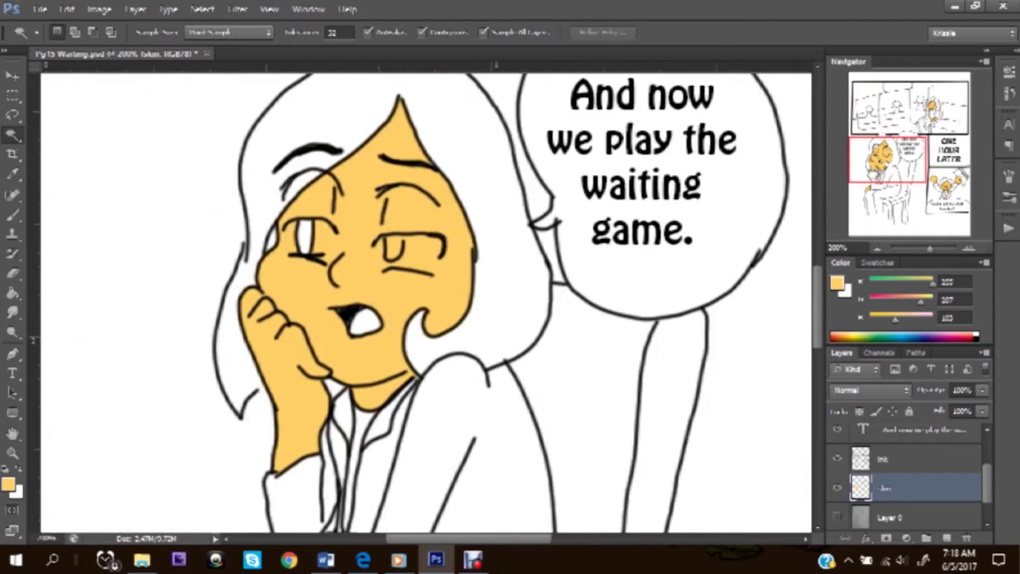
key(d)
key(b)
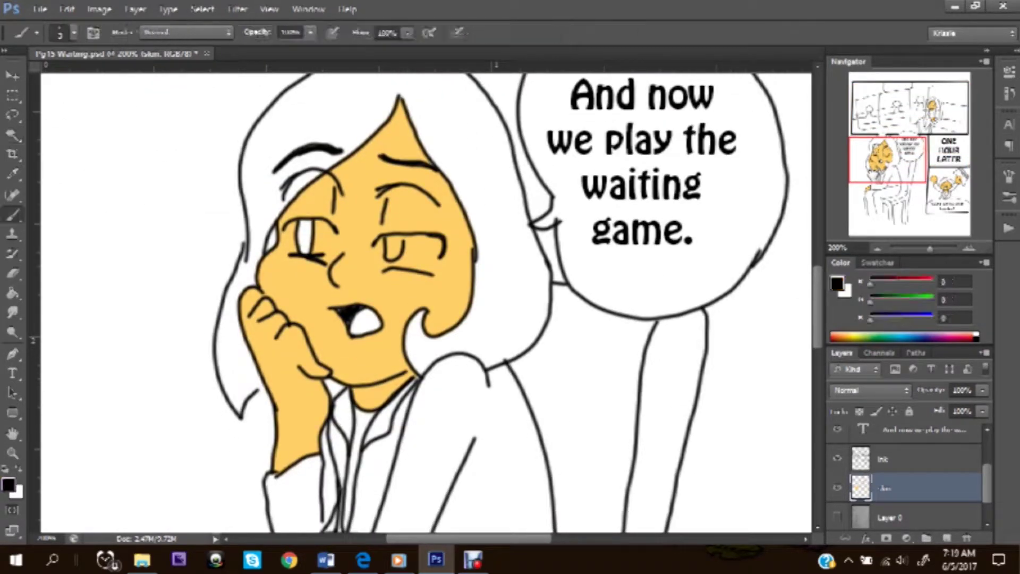
key(alt+bracketright)
click(949, 189)
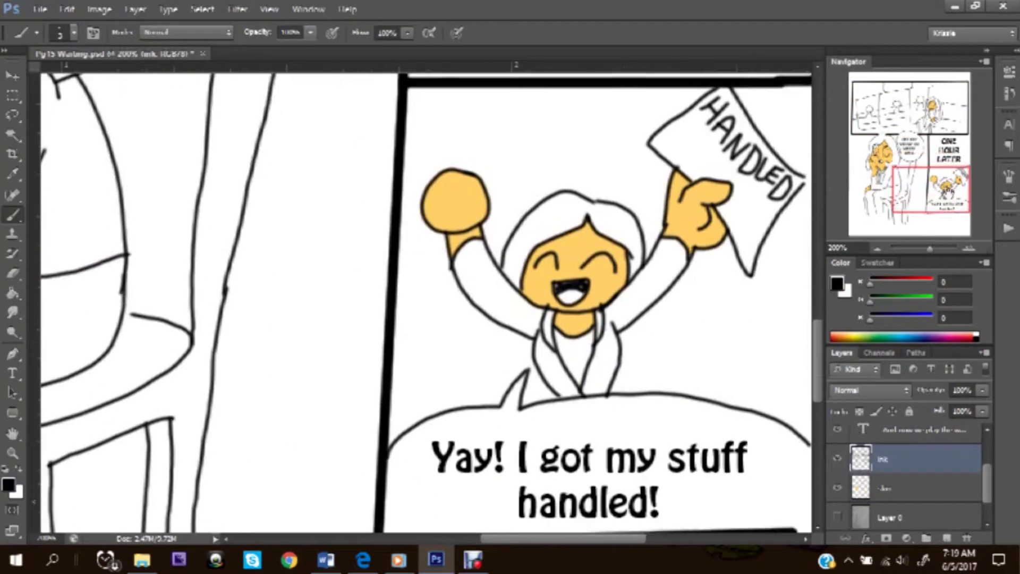
click(9, 484)
click(455, 210)
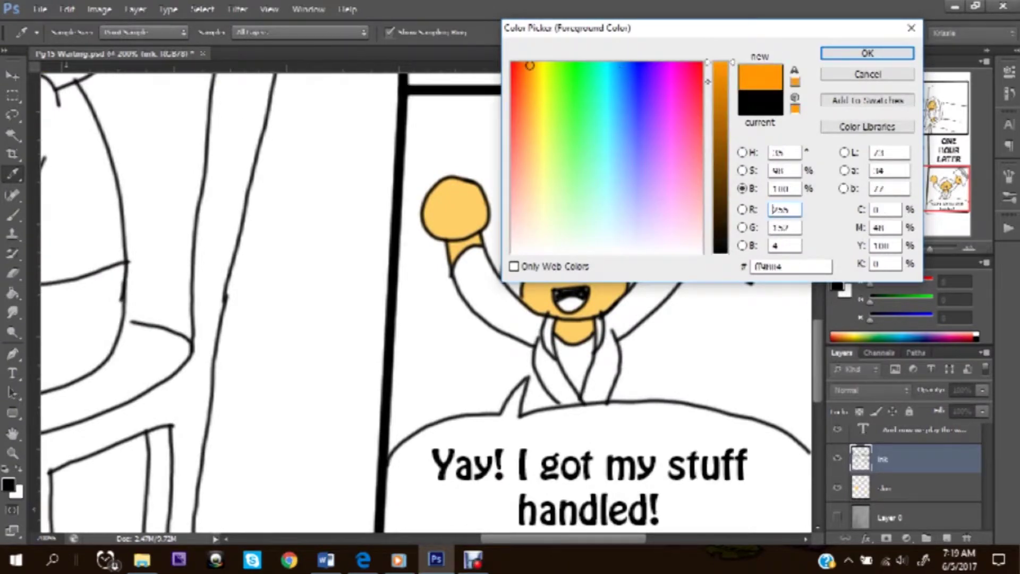
Set dark brown and select both girls' hair, expanding the selection.
drag(719, 81, 720, 173)
click(867, 53)
key(w)
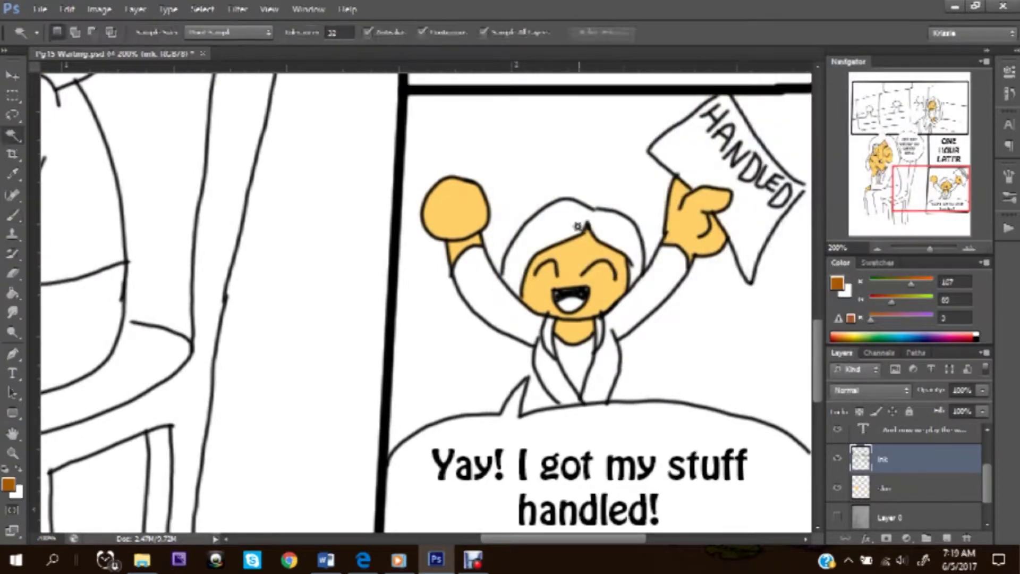
click(889, 145)
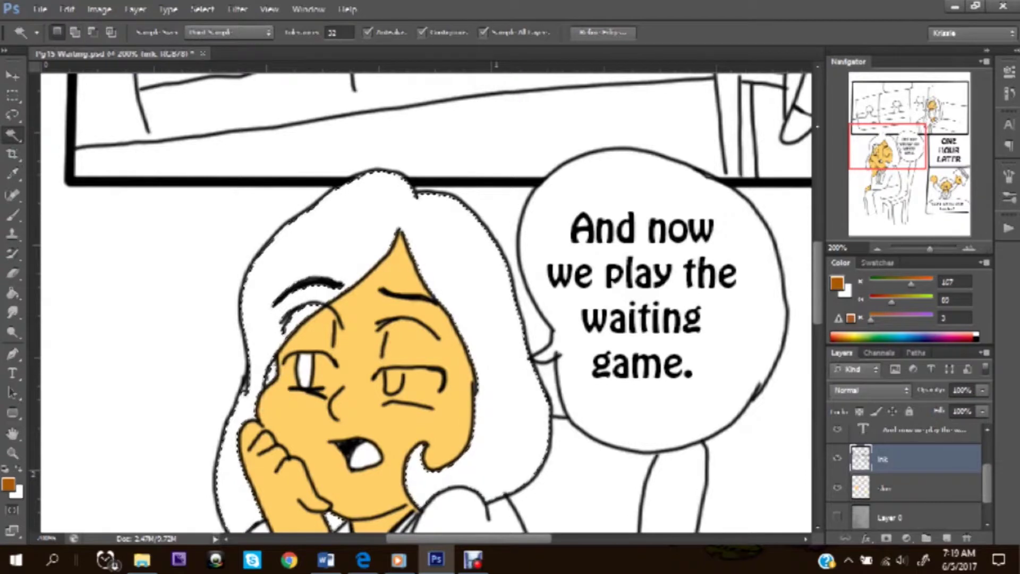
click(920, 107)
click(602, 264)
key(alt+s)
key(m)
key(e)
key(Return)
Fill the selected hair brown on a new layer named hair.
key(g)
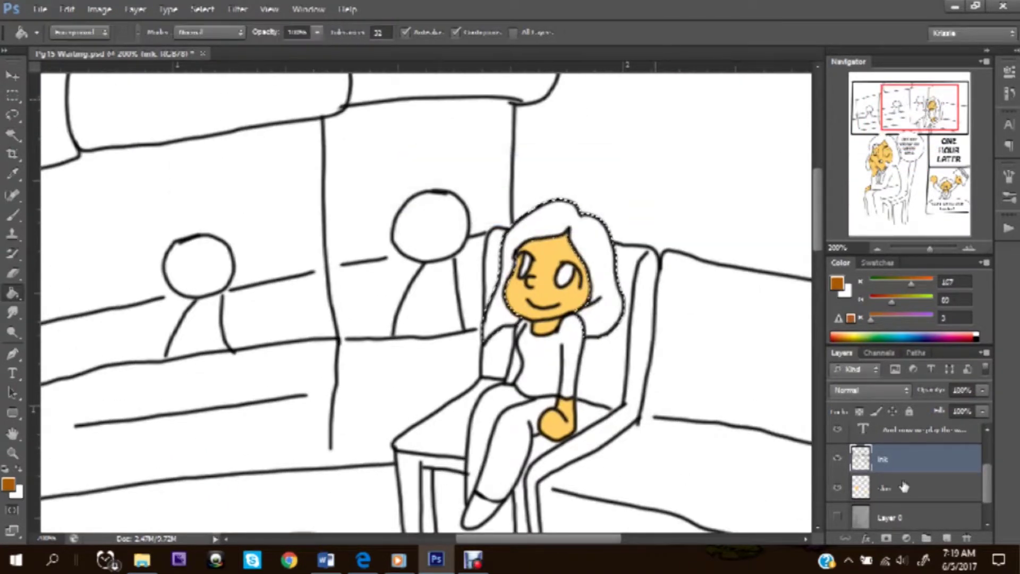
key(ctrl+shift+alt+n)
double_click(884, 487)
text(hair)
key(Return)
click(614, 293)
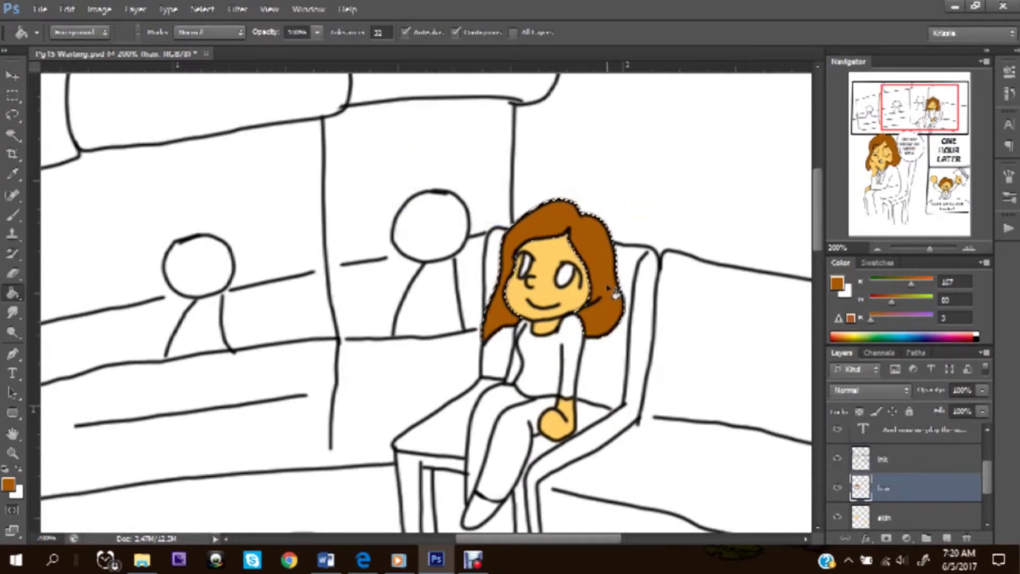
drag(922, 111, 886, 171)
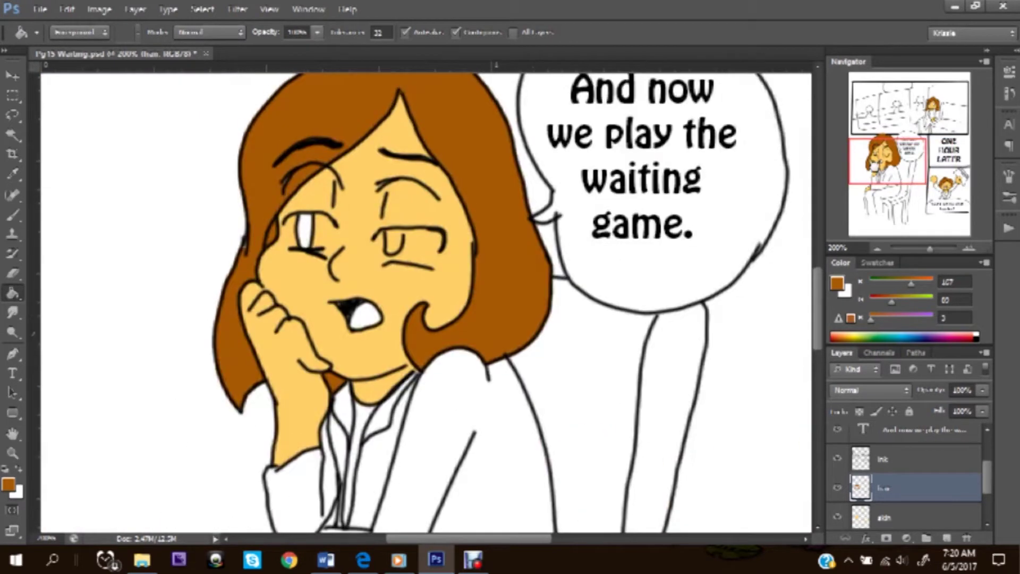
key(b)
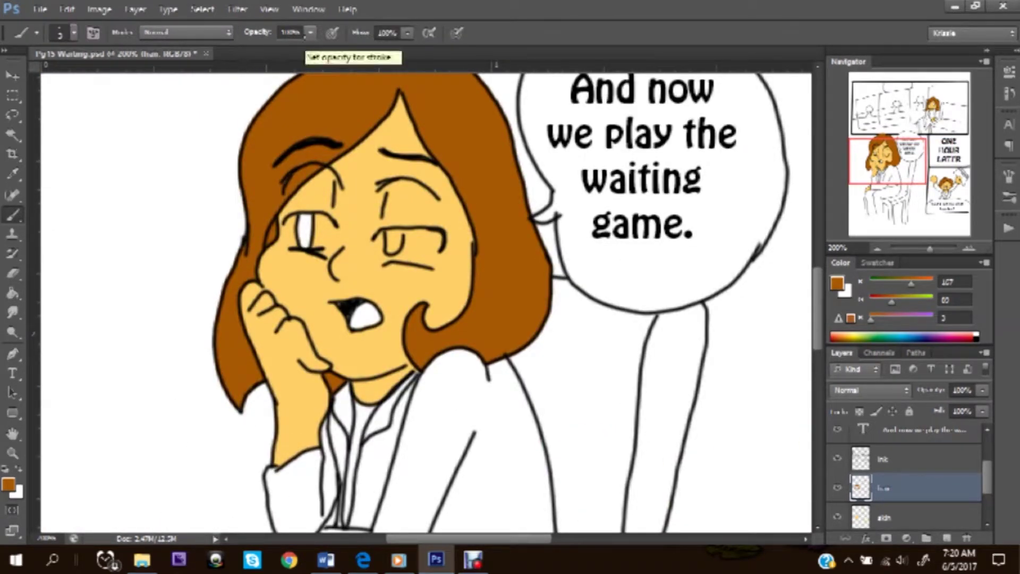
mouse_move(888, 160)
mouse_down()
mouse_move(921, 176)
mouse_move(908, 116)
mouse_up()
click(9, 485)
Paint the irises light blue, then add white eye whites and highlights.
click(743, 170)
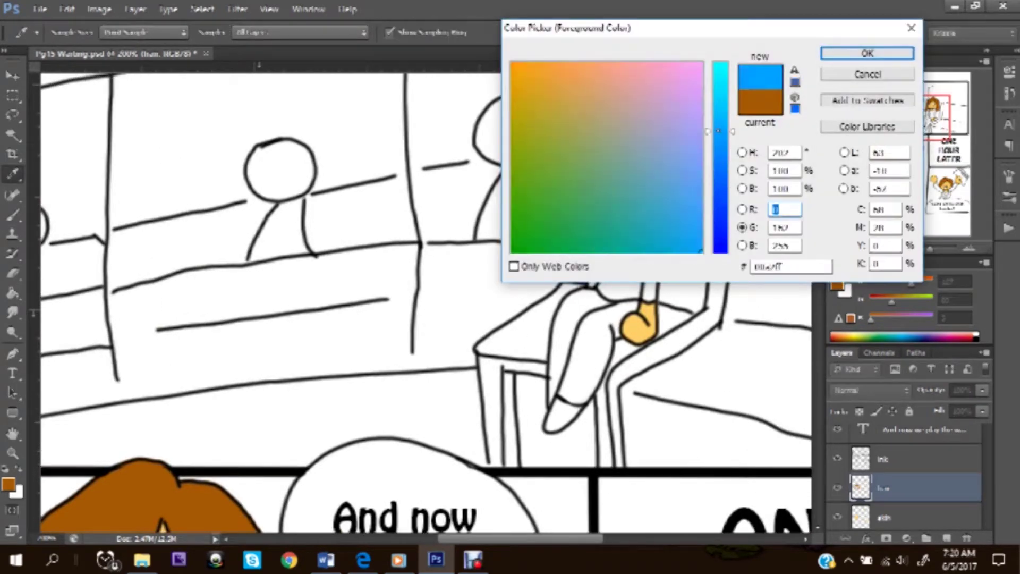
drag(721, 96, 722, 168)
click(620, 96)
click(855, 53)
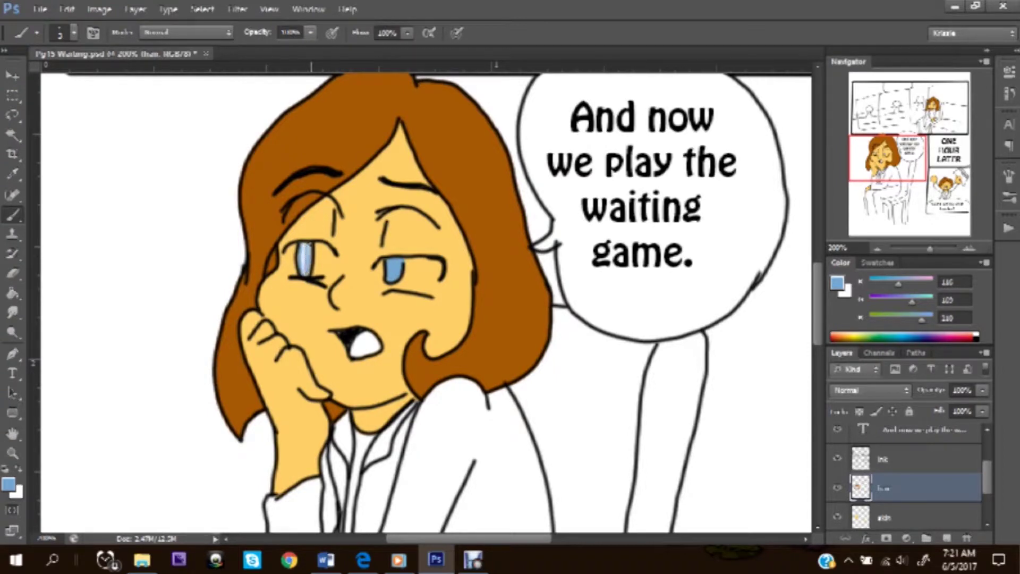
scroll(431, 303, down, 3)
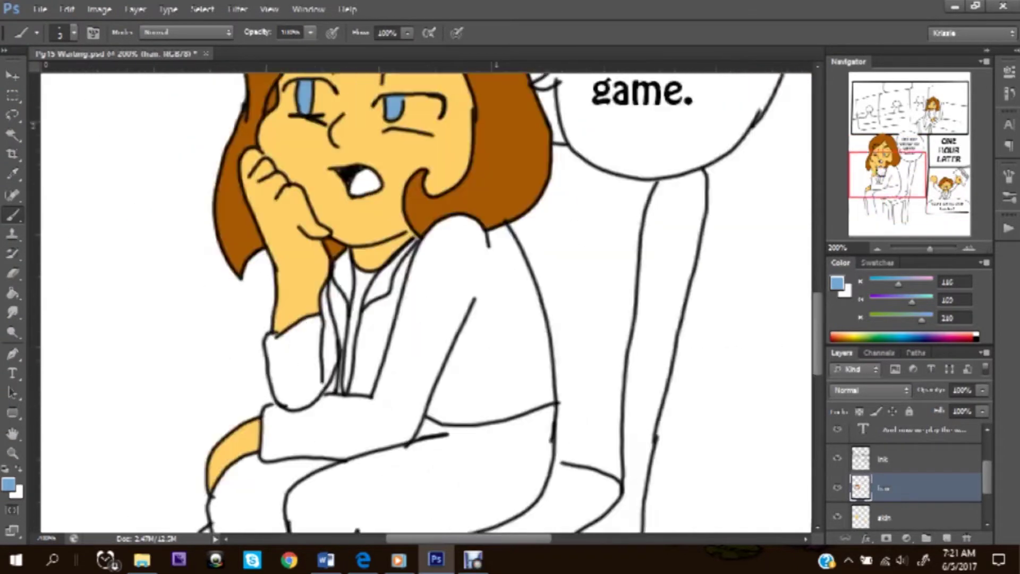
scroll(430, 303, up, 2)
key(x)
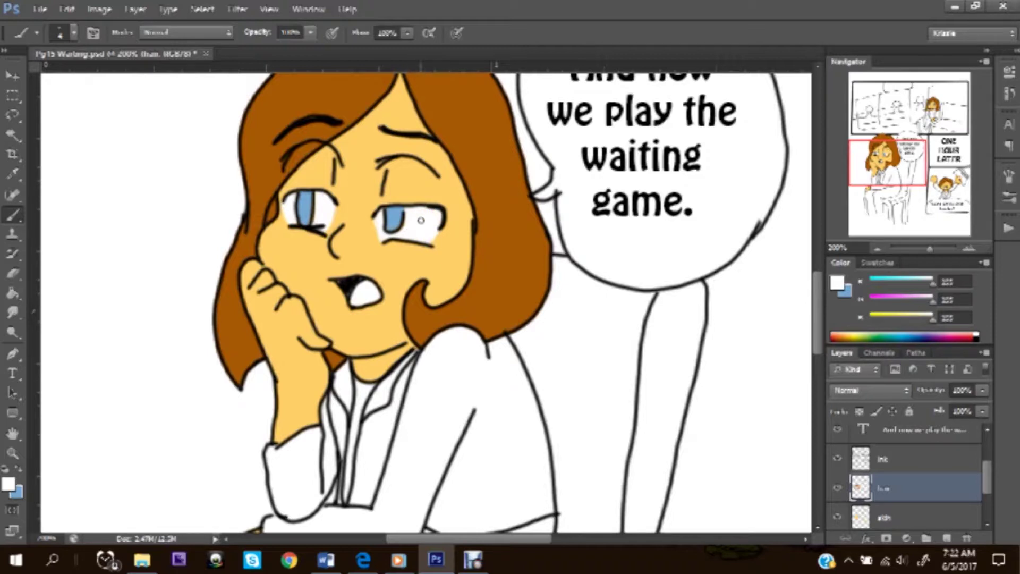
drag(933, 300, 918, 302)
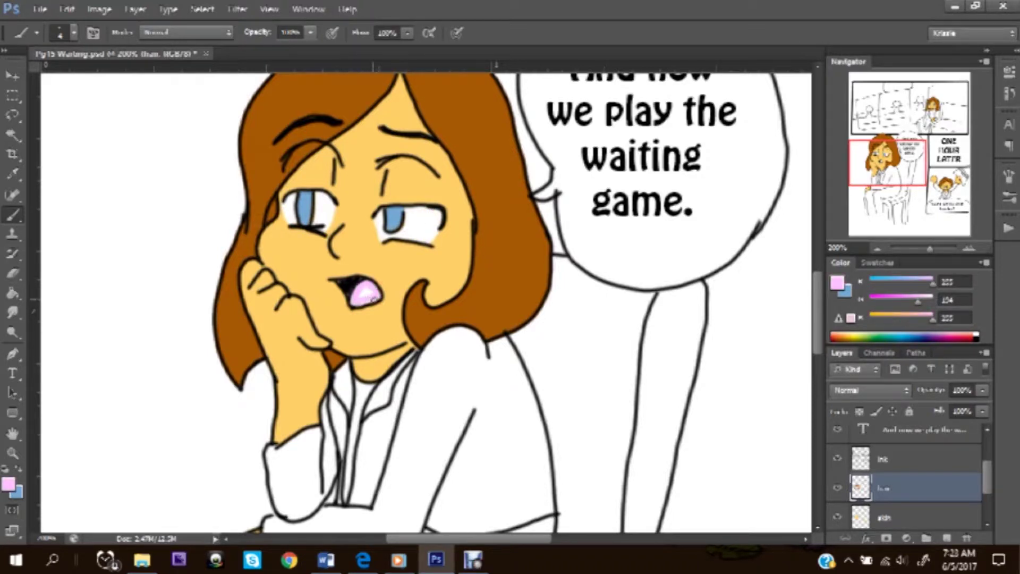
drag(365, 336, 160, 159)
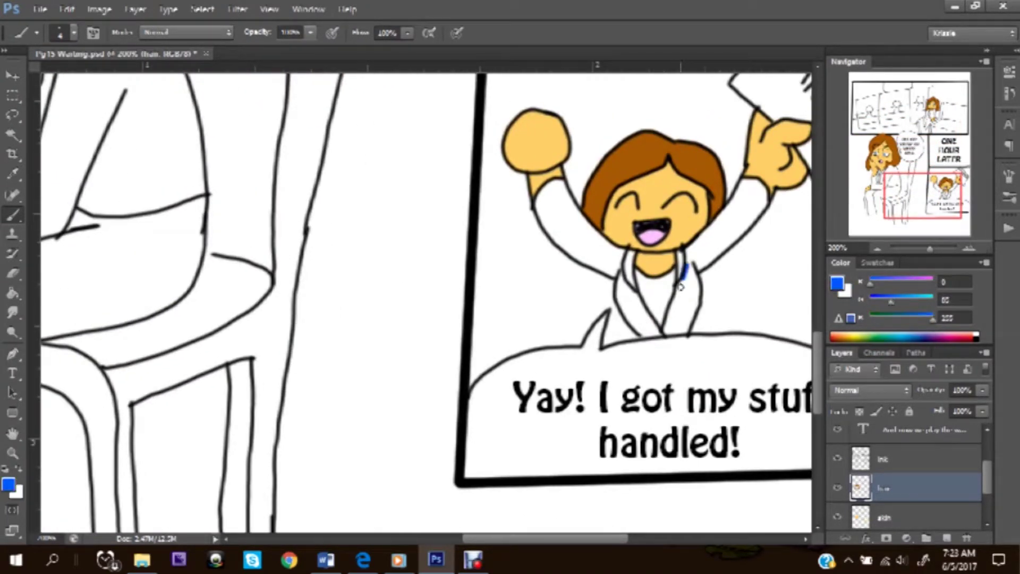
Paint the cheering girl's sash and raised arm blue.
mouse_move(685, 331)
mouse_down()
mouse_move(692, 271)
mouse_move(674, 319)
mouse_move(682, 327)
mouse_up()
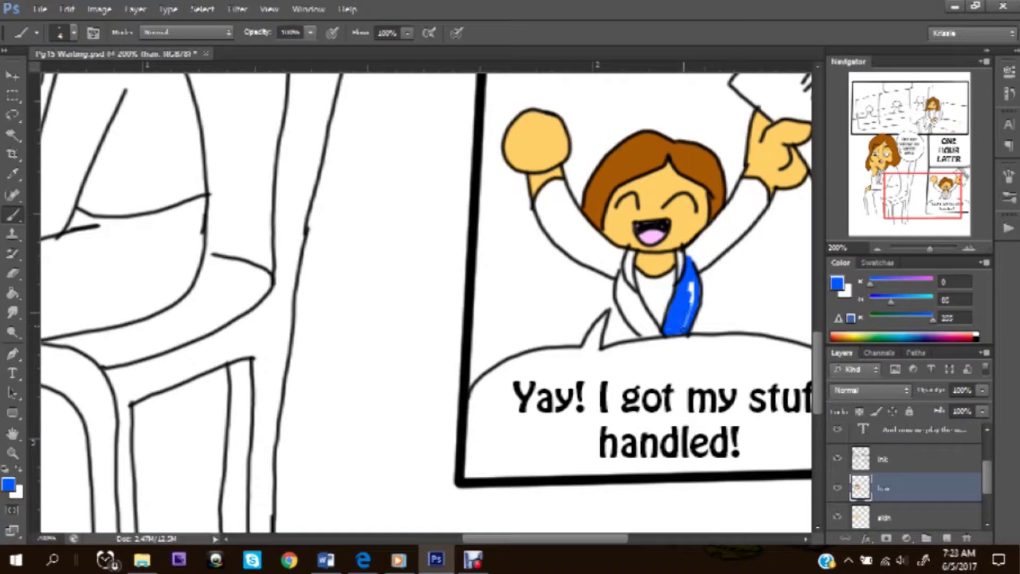
mouse_move(686, 254)
mouse_down()
mouse_move(745, 184)
mouse_move(698, 249)
mouse_up()
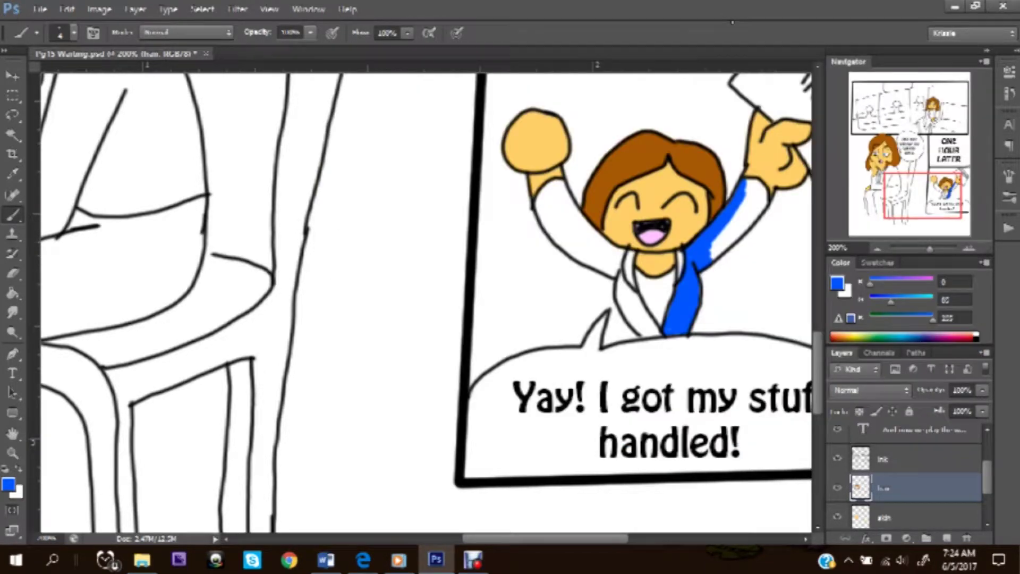
click(362, 560)
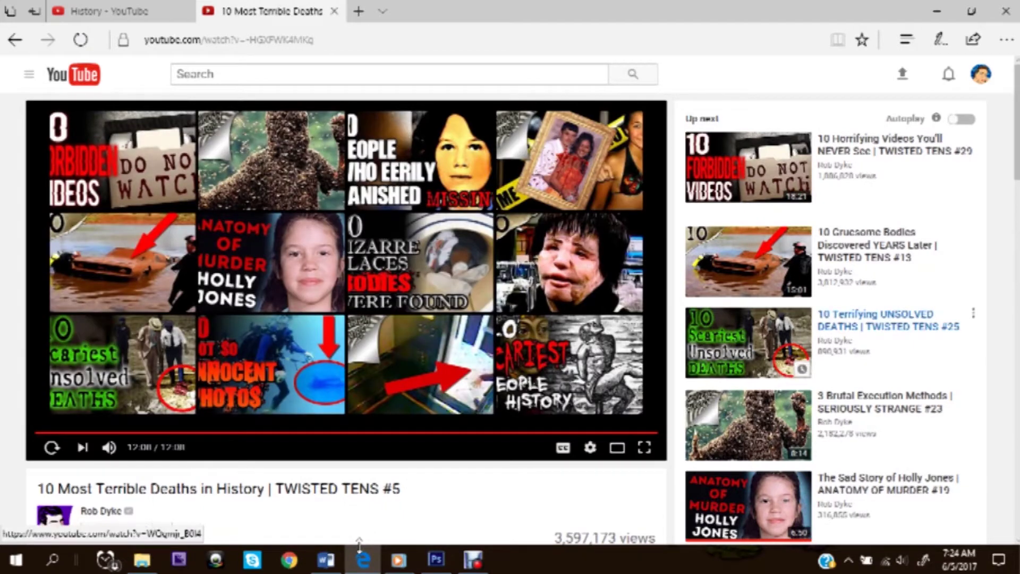
click(436, 560)
key(w)
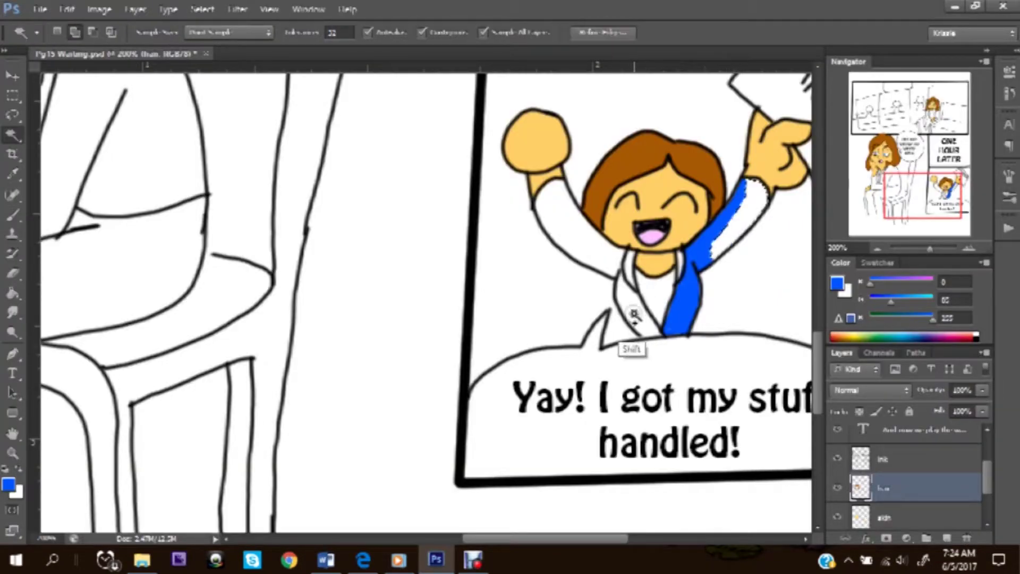
Select both girls' jackets and fill them blue on the shirt layer.
click(887, 192)
drag(888, 193, 887, 178)
shift+click(484, 228)
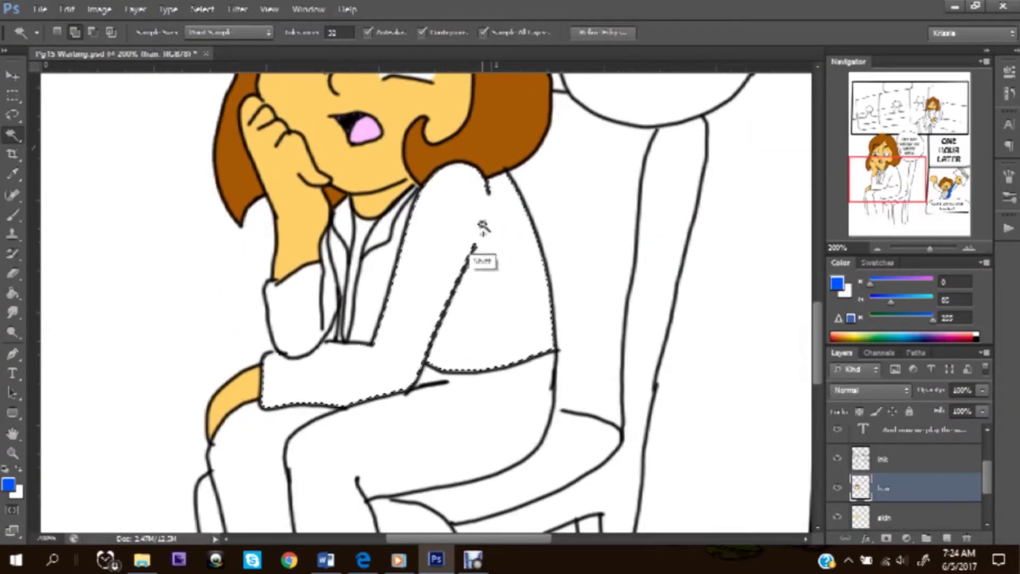
shift+click(320, 341)
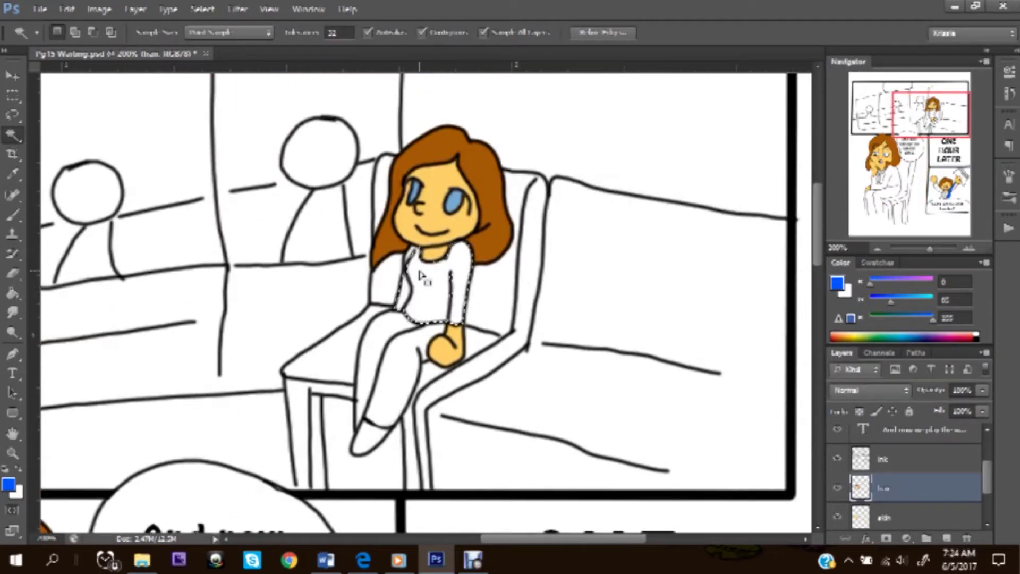
key(g)
click(426, 300)
key(ctrl+z)
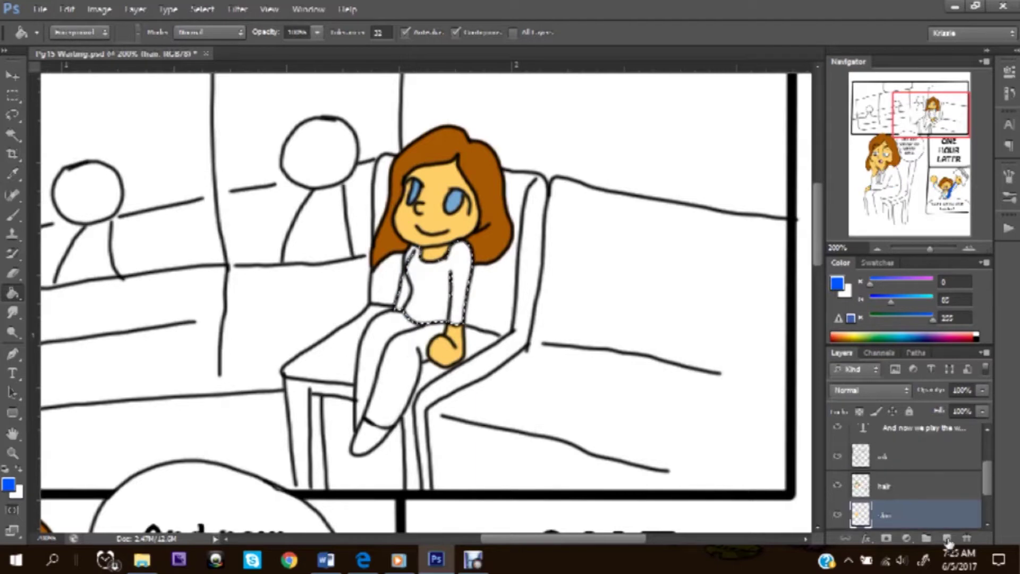
click(457, 278)
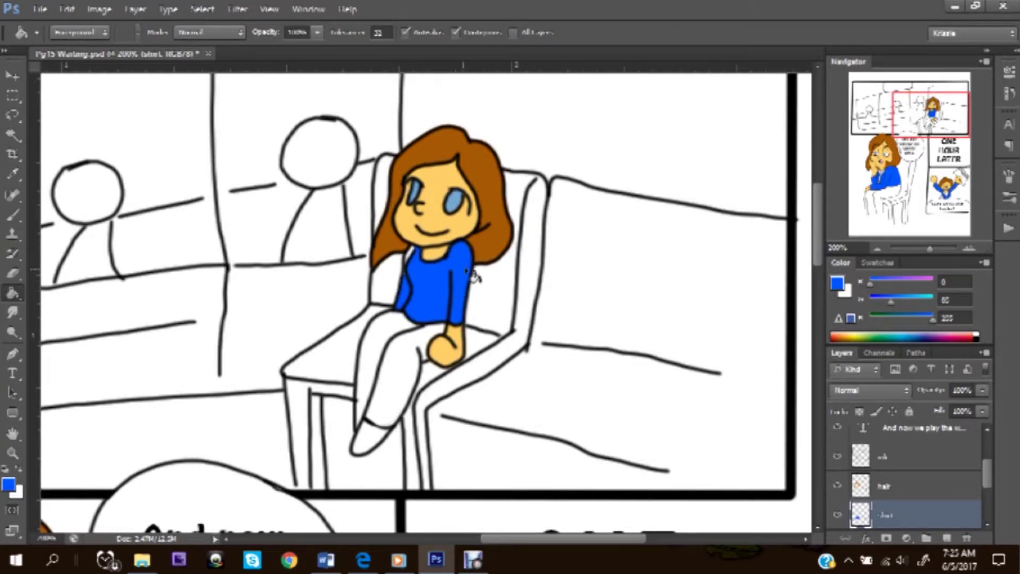
Add lighter blue along the collars and paint both shirt openings teal.
key(b)
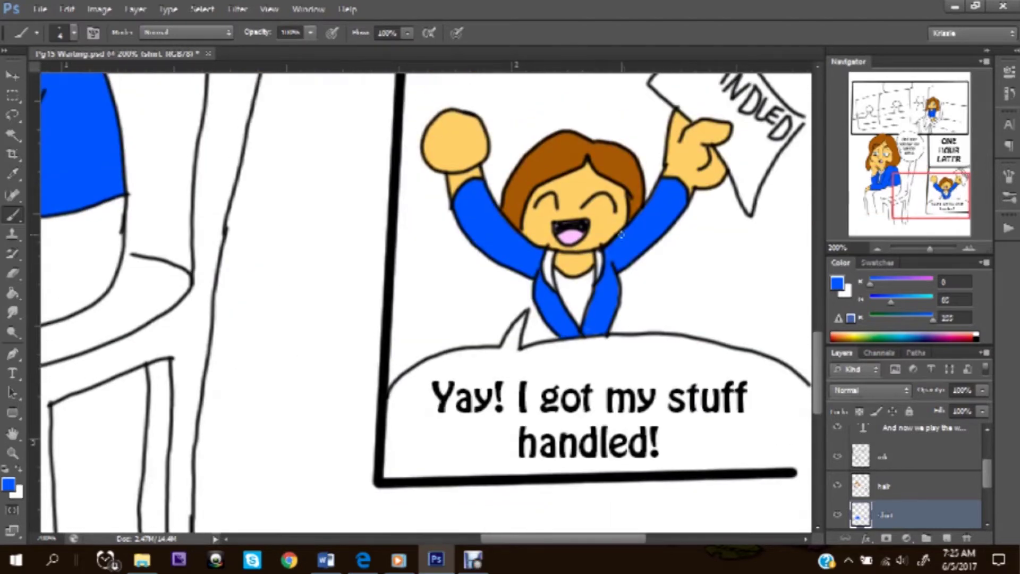
drag(596, 249, 599, 276)
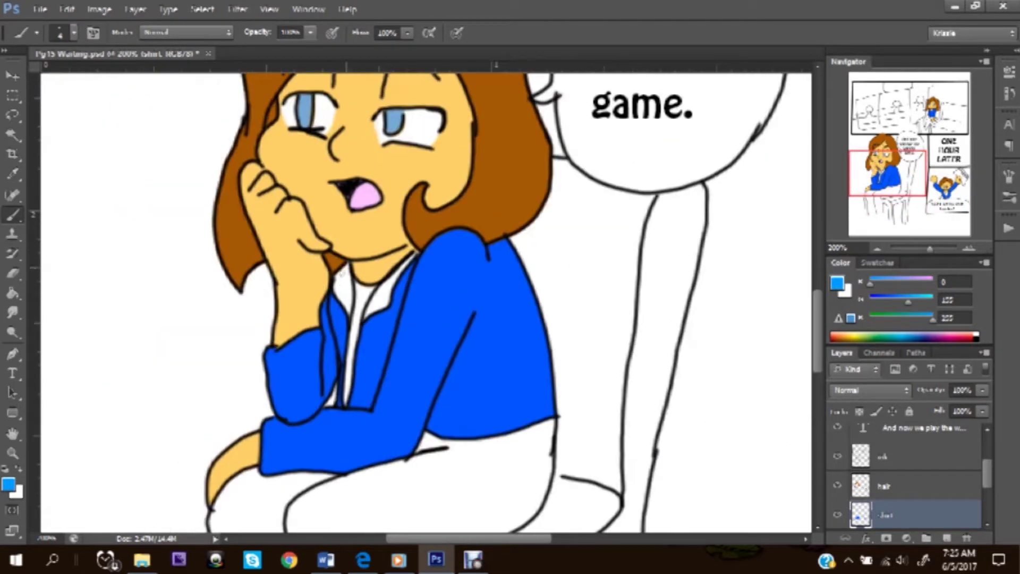
mouse_move(342, 266)
mouse_down()
mouse_move(345, 312)
mouse_move(414, 253)
mouse_up()
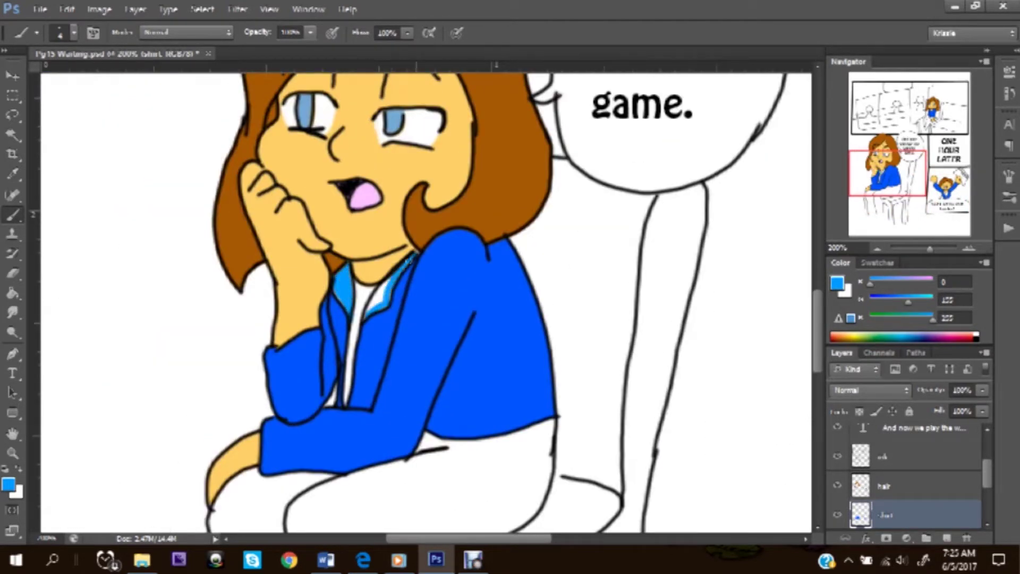
click(892, 336)
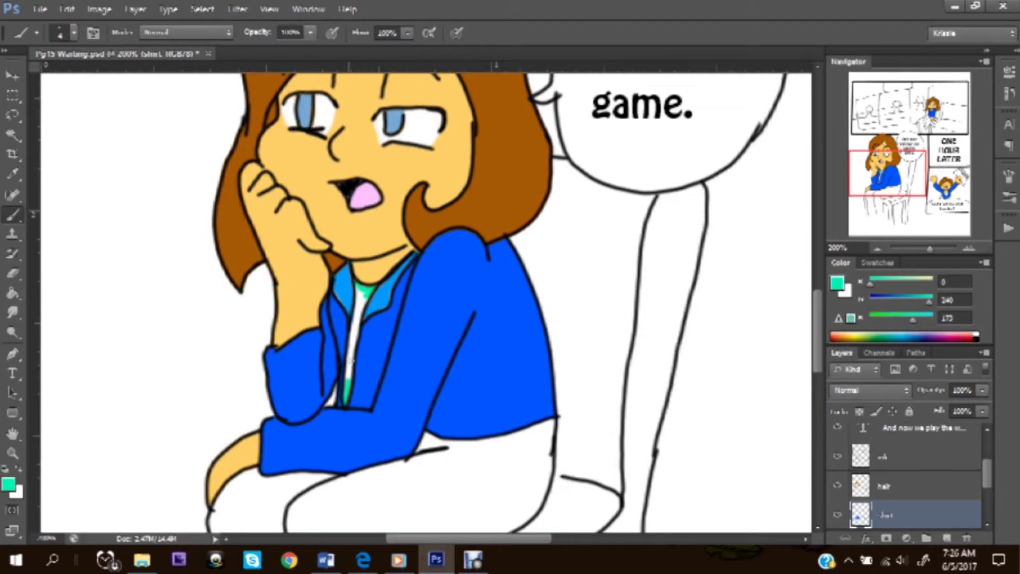
drag(351, 360, 358, 298)
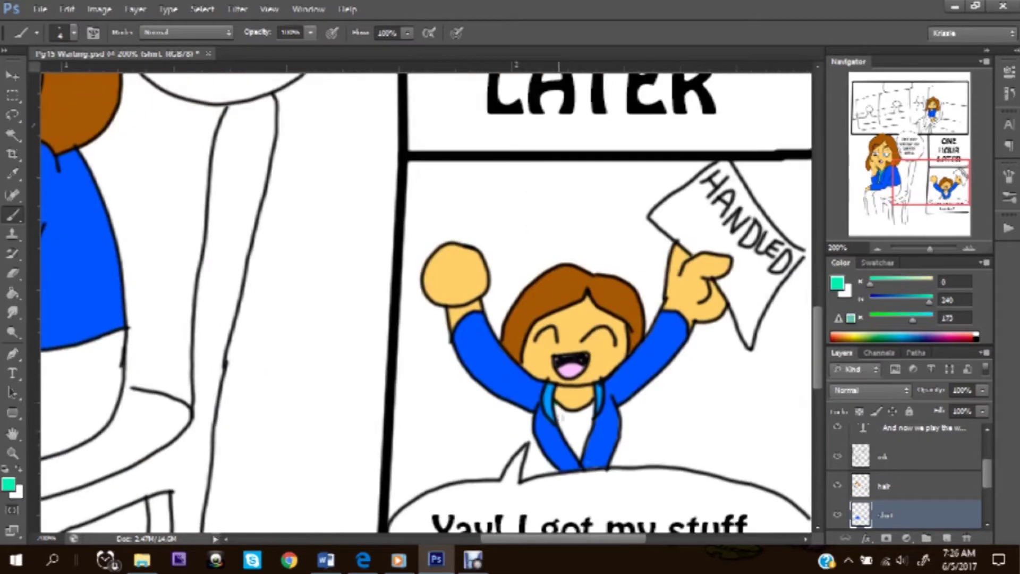
drag(562, 408, 589, 424)
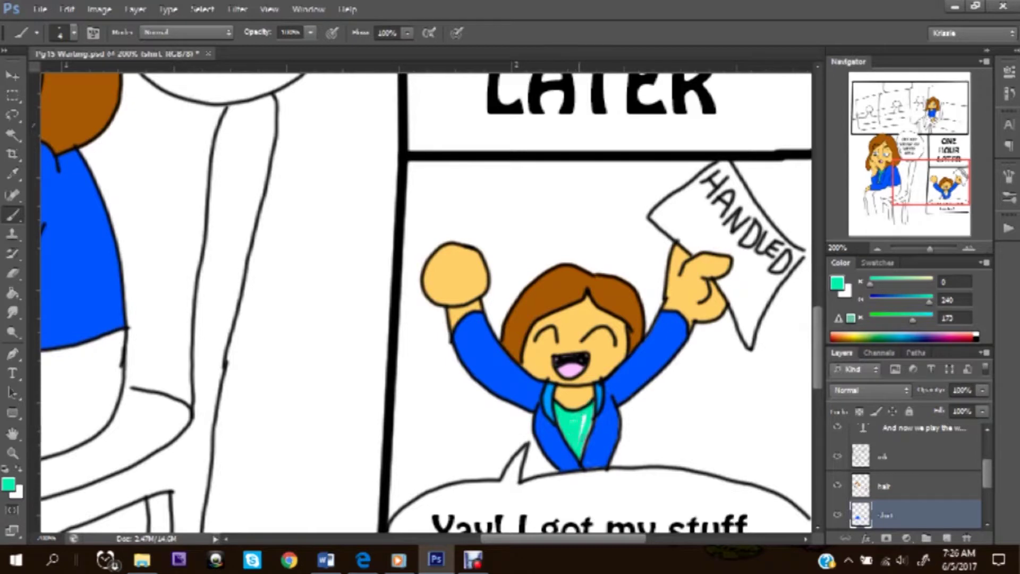
scroll(578, 410, left, 5)
Sample the jacket blue, then choose a grey shade as foreground.
alt+click(381, 195)
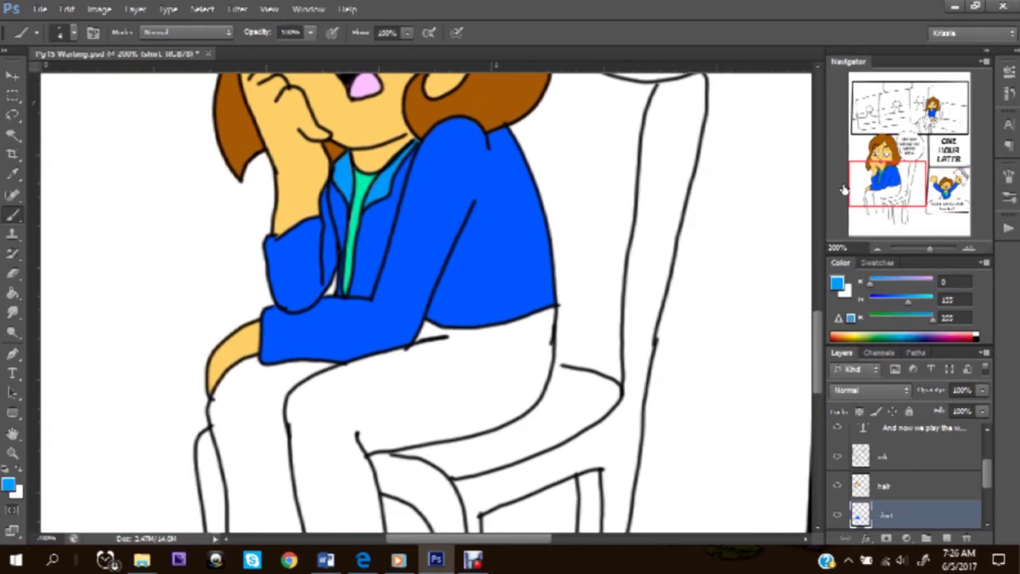
click(878, 120)
click(837, 283)
click(646, 254)
Set a medium grey and brush it over the seated character's leg.
drag(721, 79, 721, 179)
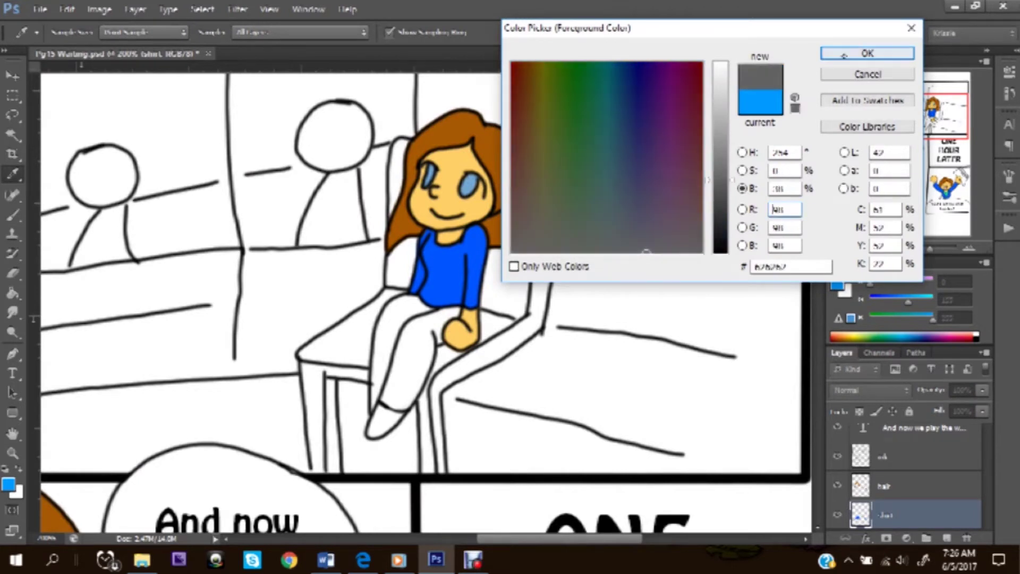
click(845, 55)
mouse_move(381, 404)
mouse_down()
mouse_move(403, 407)
mouse_move(419, 387)
mouse_move(430, 328)
mouse_up()
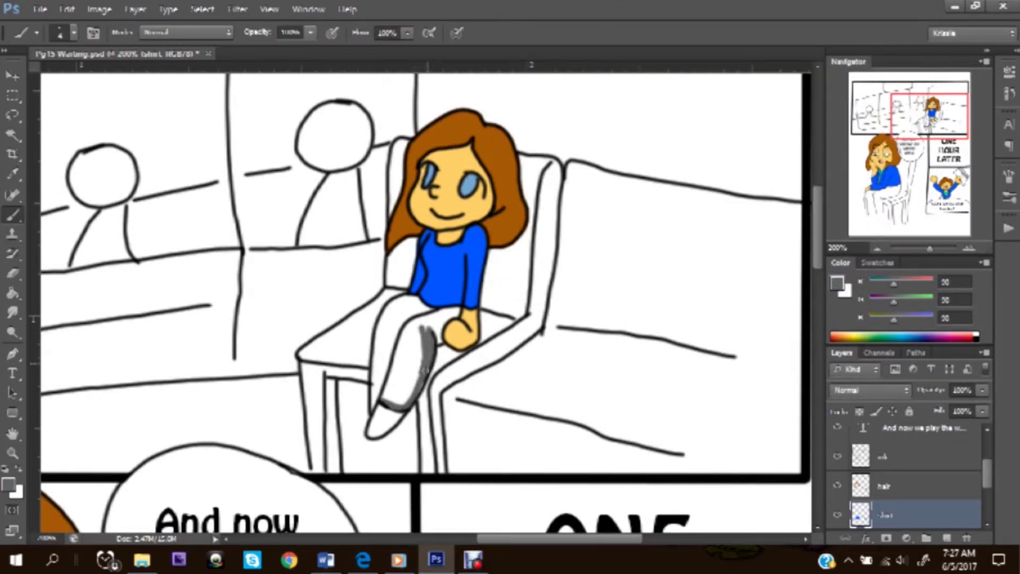
mouse_move(373, 373)
mouse_down()
mouse_move(420, 296)
mouse_move(445, 339)
mouse_move(402, 308)
mouse_up()
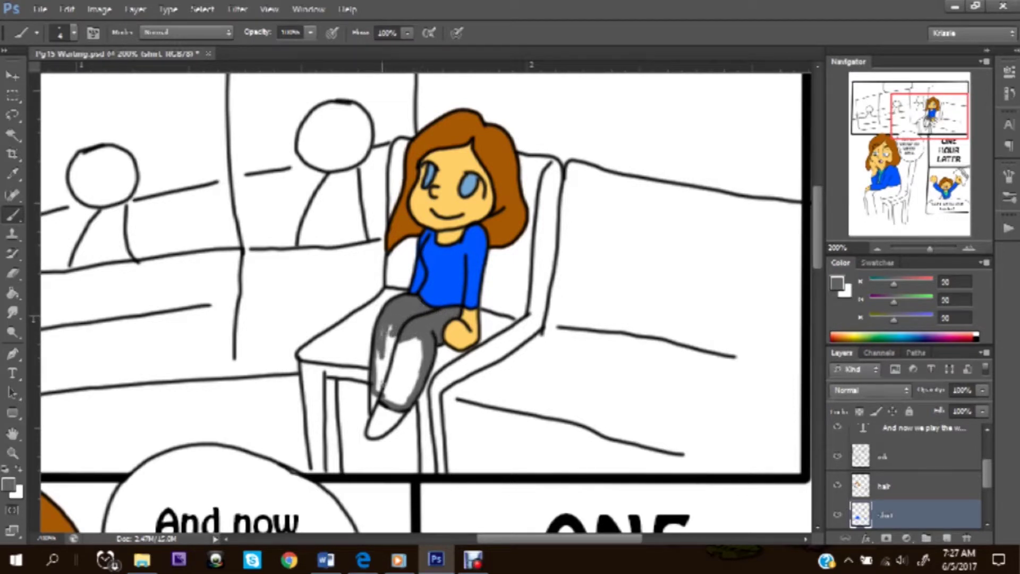
mouse_move(381, 389)
mouse_down()
mouse_move(379, 362)
mouse_move(415, 343)
mouse_up()
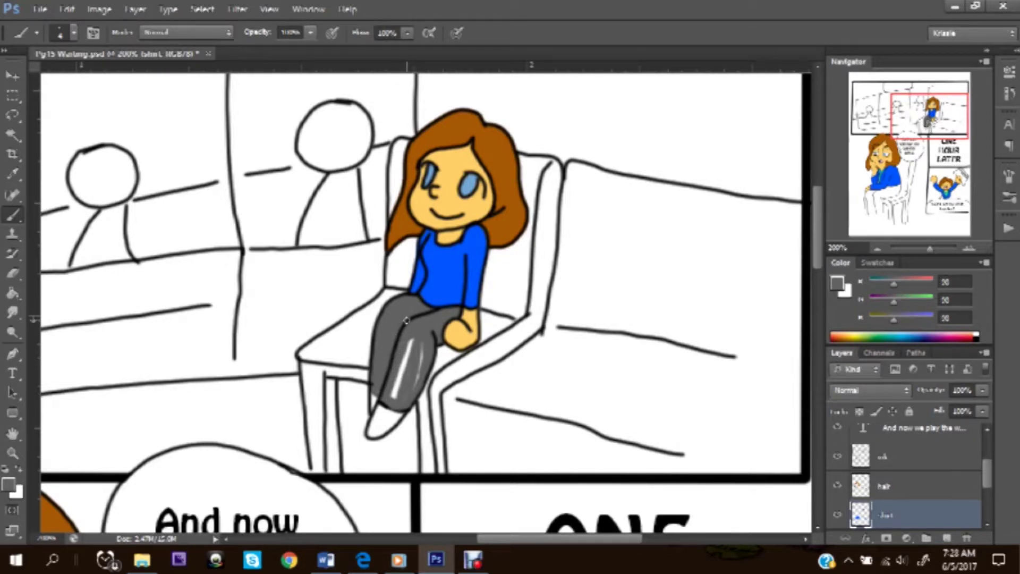
drag(394, 396, 416, 335)
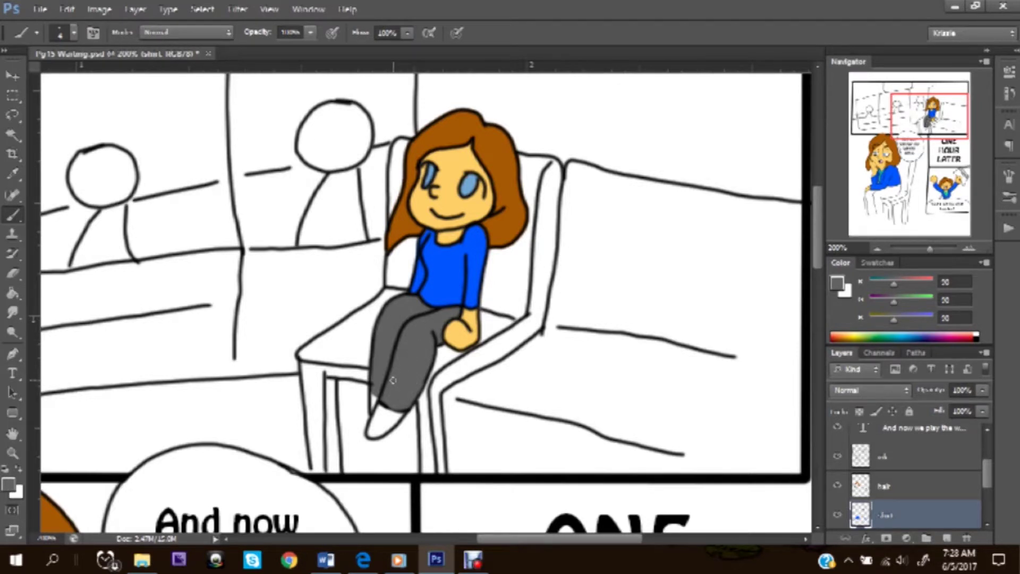
Paint the seated character's shoe dark blue.
click(912, 335)
drag(911, 301, 892, 301)
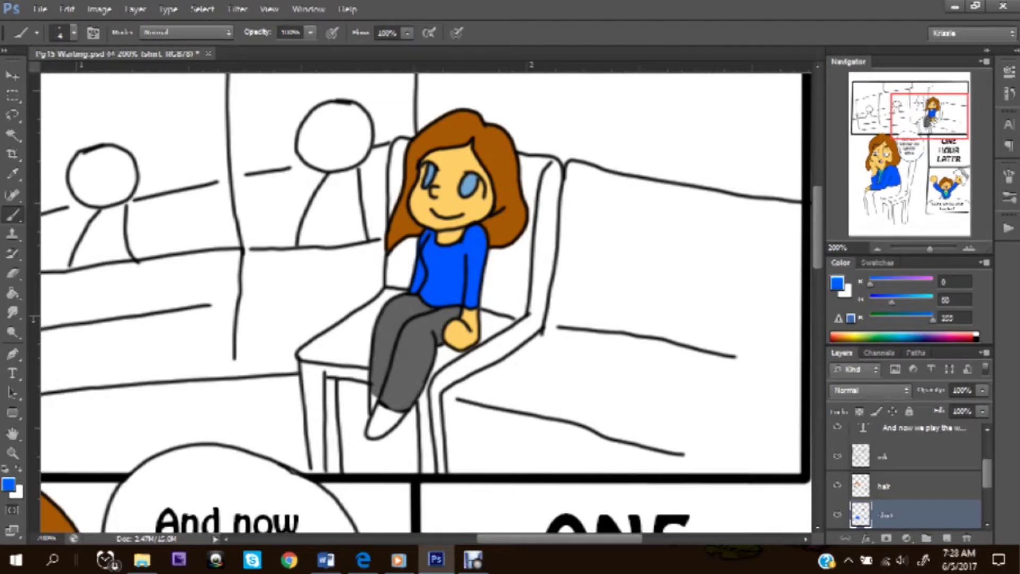
drag(375, 403, 404, 411)
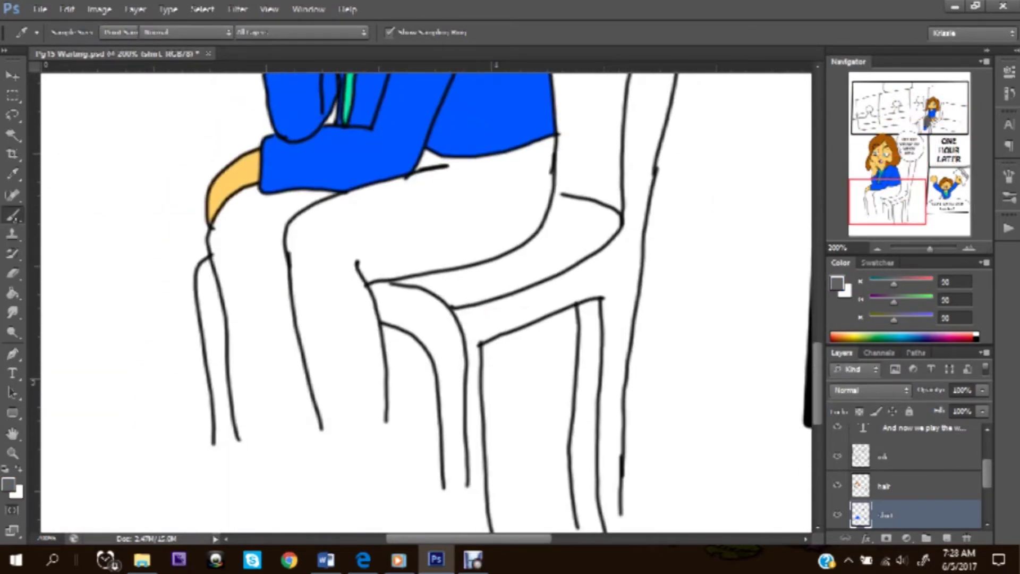
Brush grey over both pant-leg bottoms.
key(b)
drag(237, 418, 296, 319)
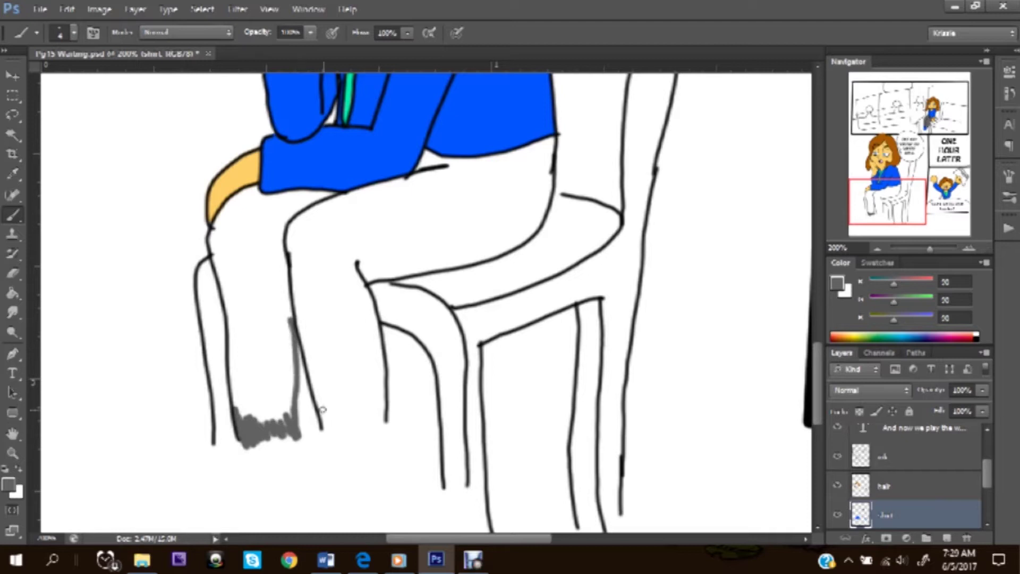
drag(322, 410, 383, 415)
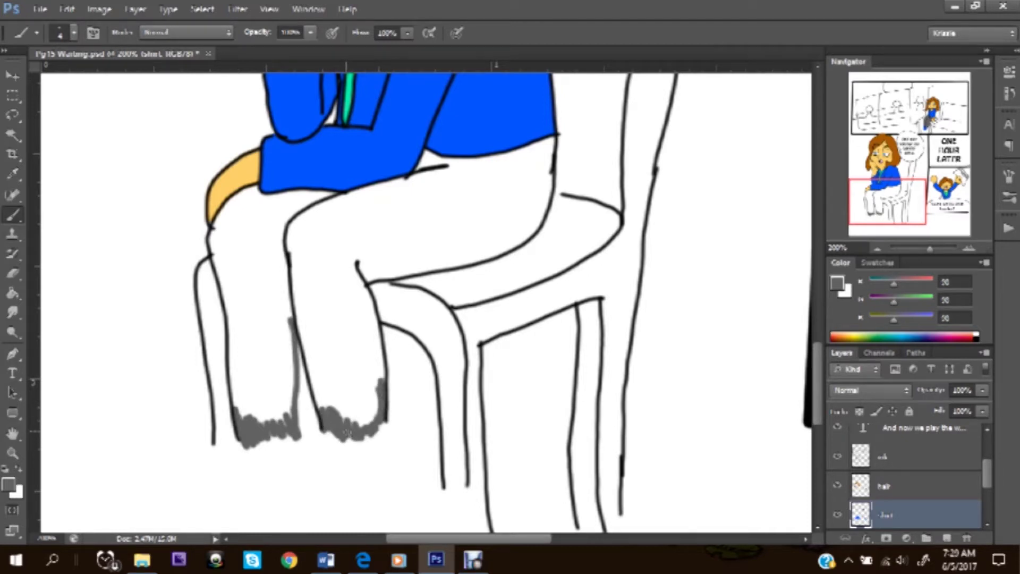
Select the white pant-leg areas, expand the selection, and fill them grey.
key(w)
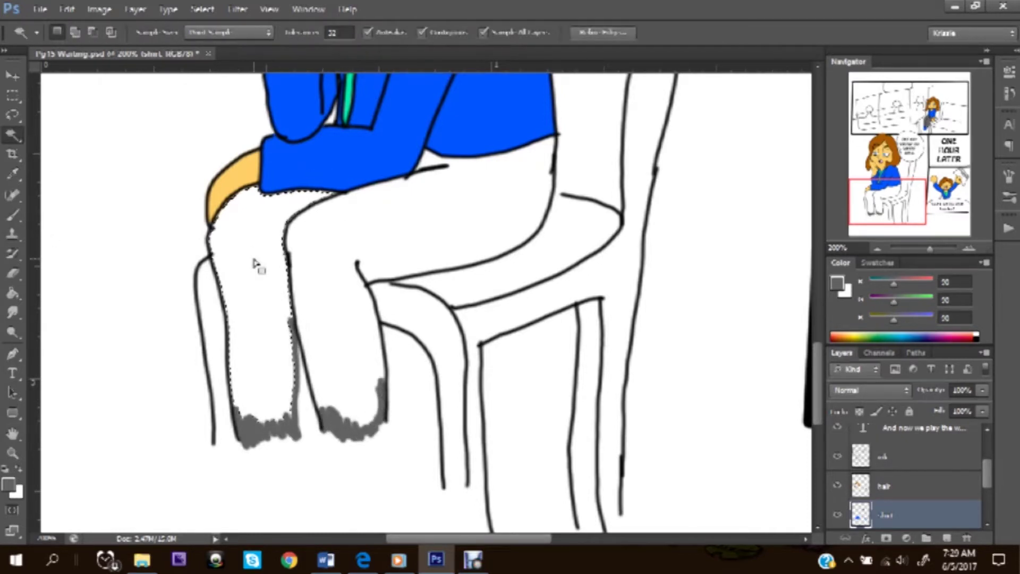
click(327, 270)
key(alt+s)
key(m)
key(e)
key(Return)
key(g)
click(327, 270)
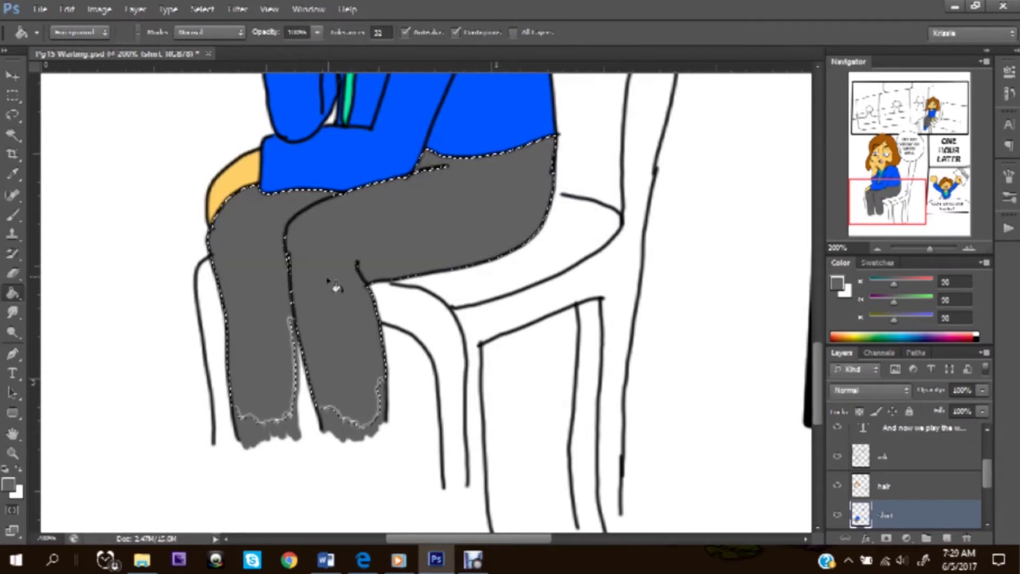
key(ctrl+d)
Brush the ragged pant-leg bottoms smooth.
key(b)
mouse_move(243, 442)
mouse_down()
mouse_move(301, 345)
mouse_move(291, 440)
mouse_up()
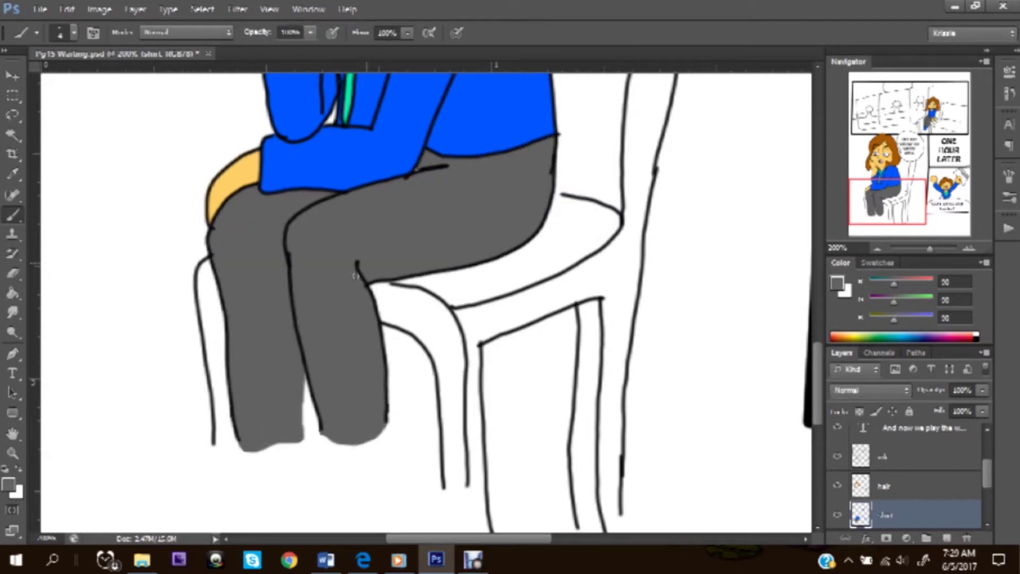
scroll(523, 141, up, 3)
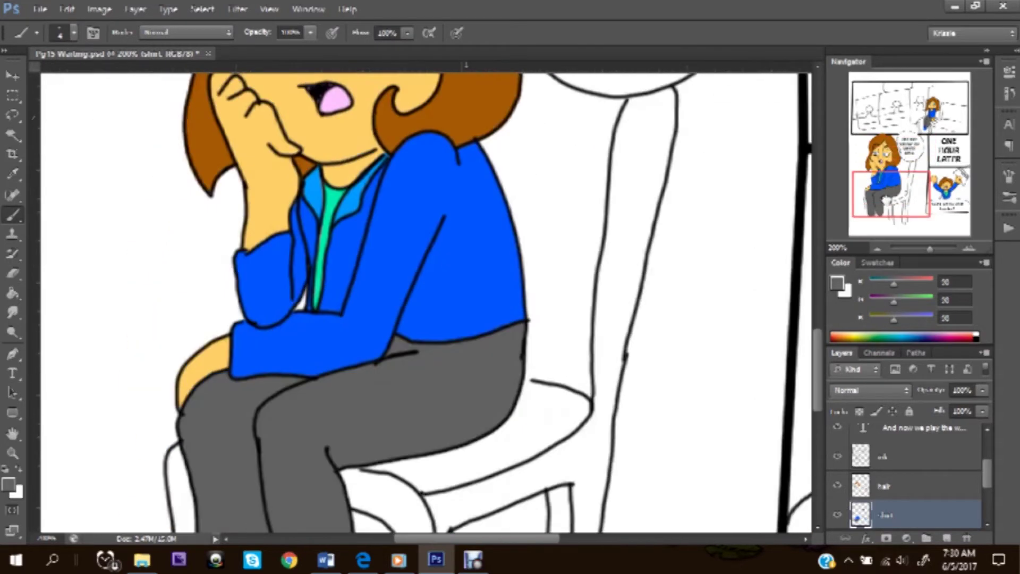
scroll(523, 141, down, 2)
key(i)
click(836, 285)
Set the foreground colour to tan brown in the Color Picker.
click(743, 208)
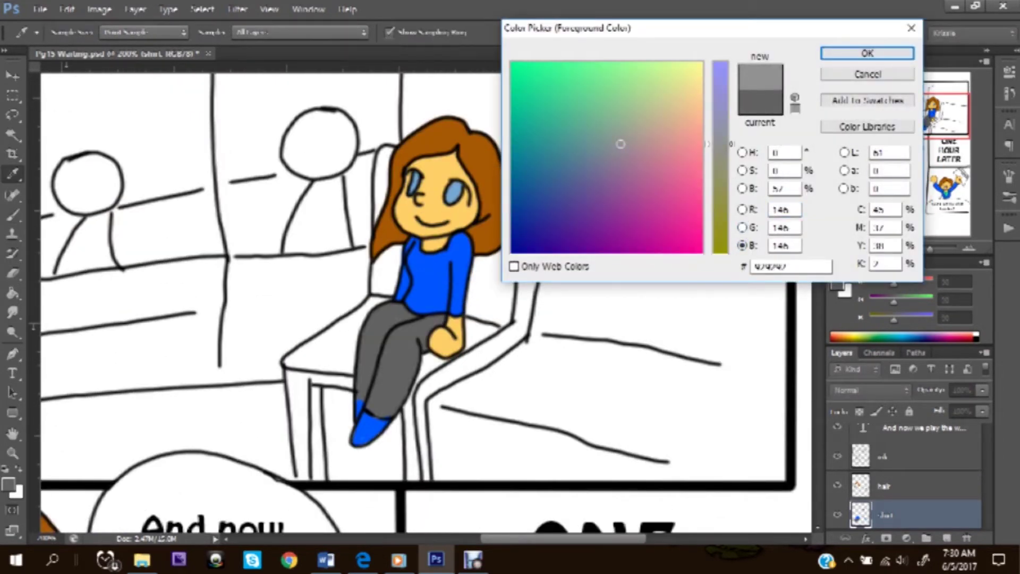
click(594, 144)
key(Return)
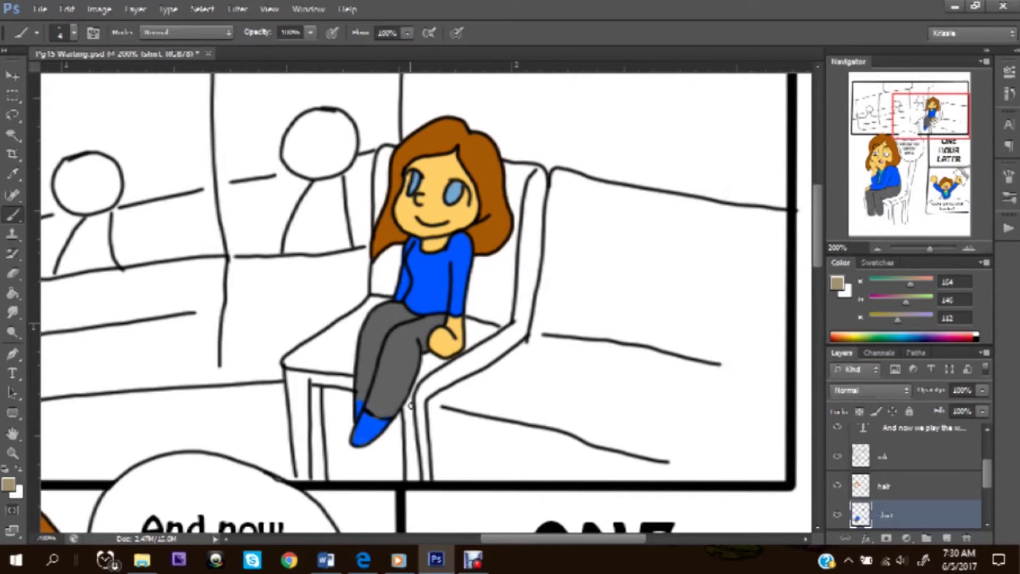
Magic Wand the white chair area and fill it with tan, then deselect.
key(w)
click(494, 296)
shift+click(319, 446)
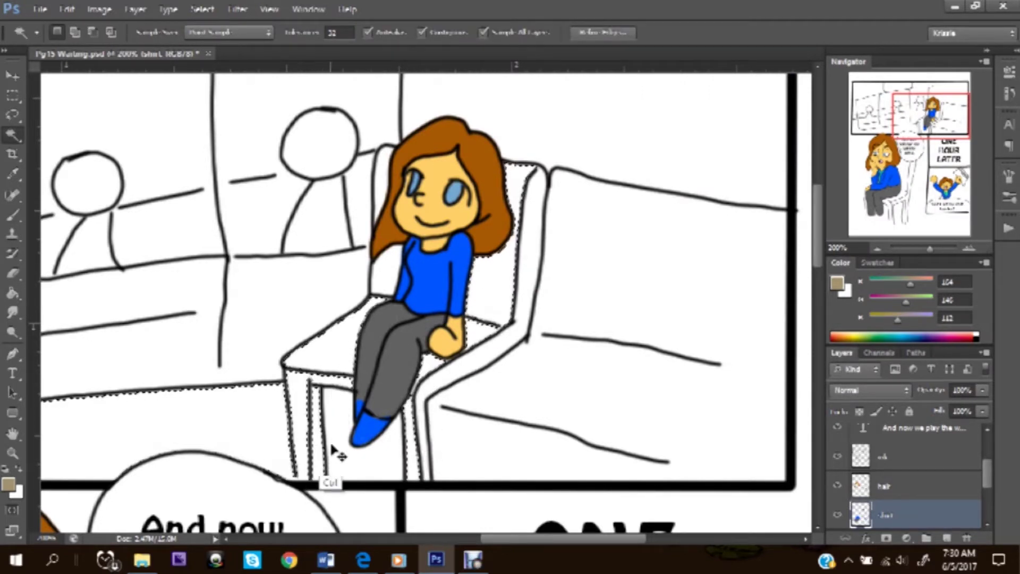
key(ctrl+alt+z)
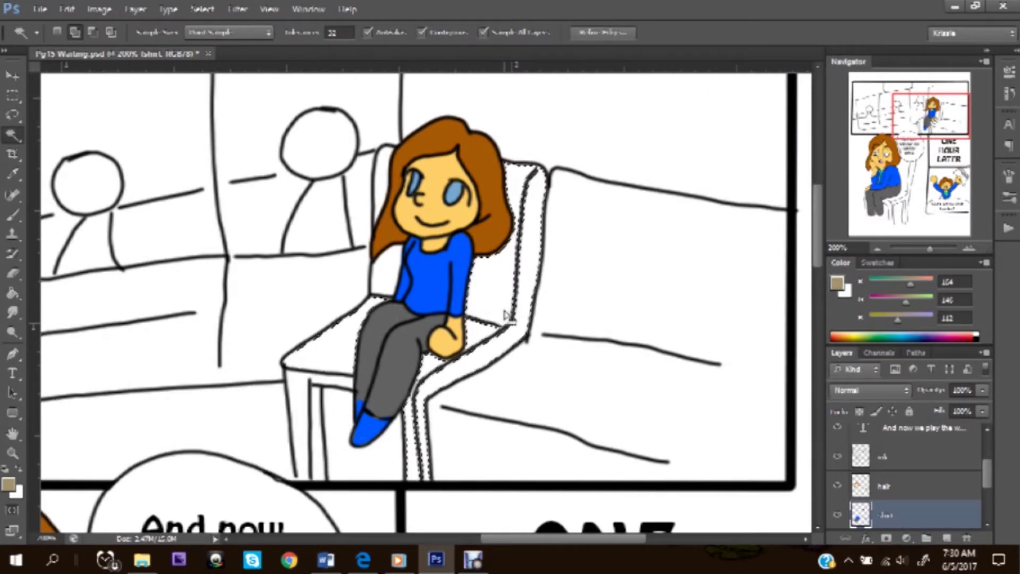
key(b)
key(alt+BackSpace)
key(ctrl+d)
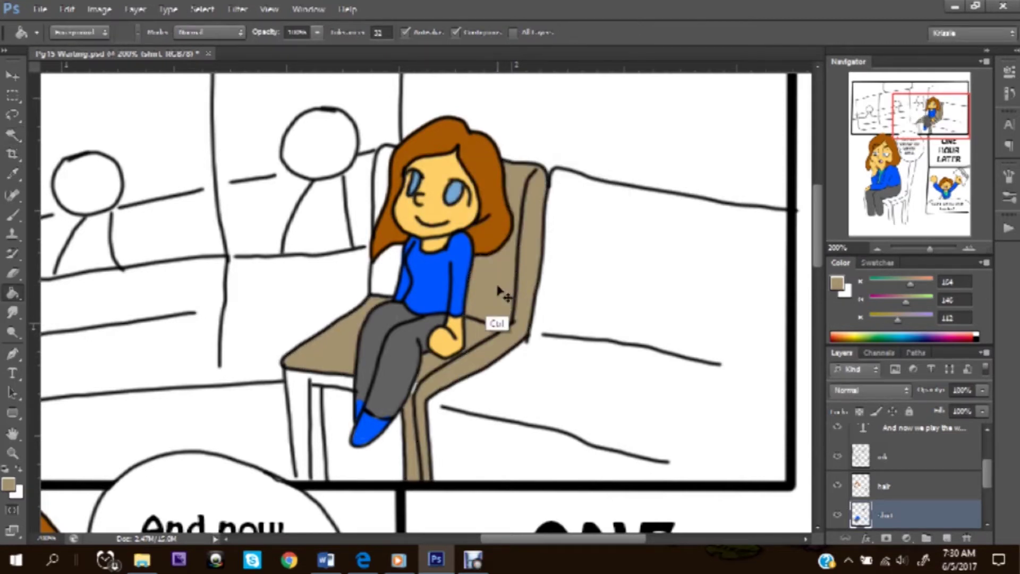
Brush tan over the chair's remaining white gaps and legs, and add a new layer.
drag(386, 165, 382, 154)
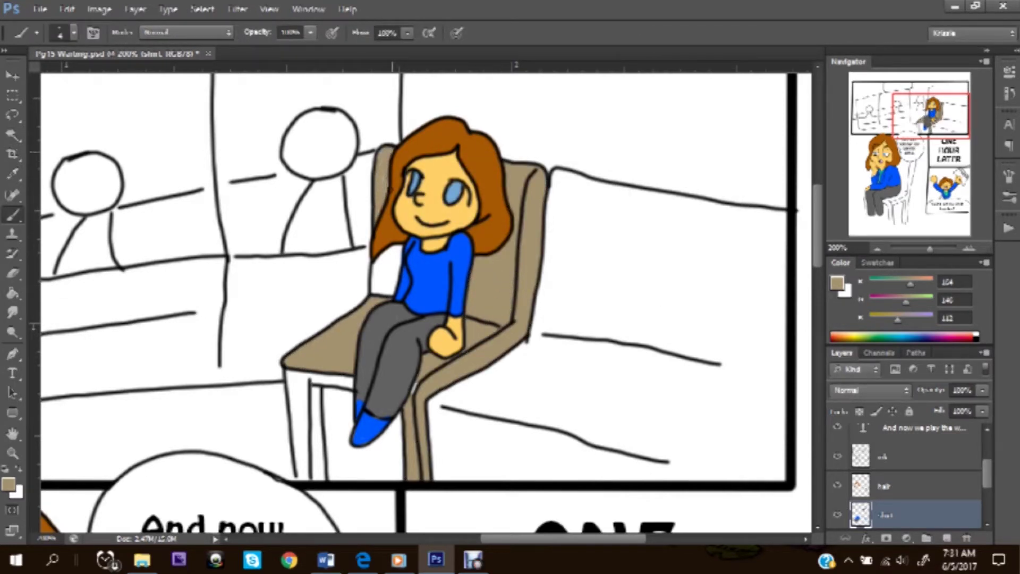
drag(390, 290, 393, 288)
drag(387, 253, 375, 291)
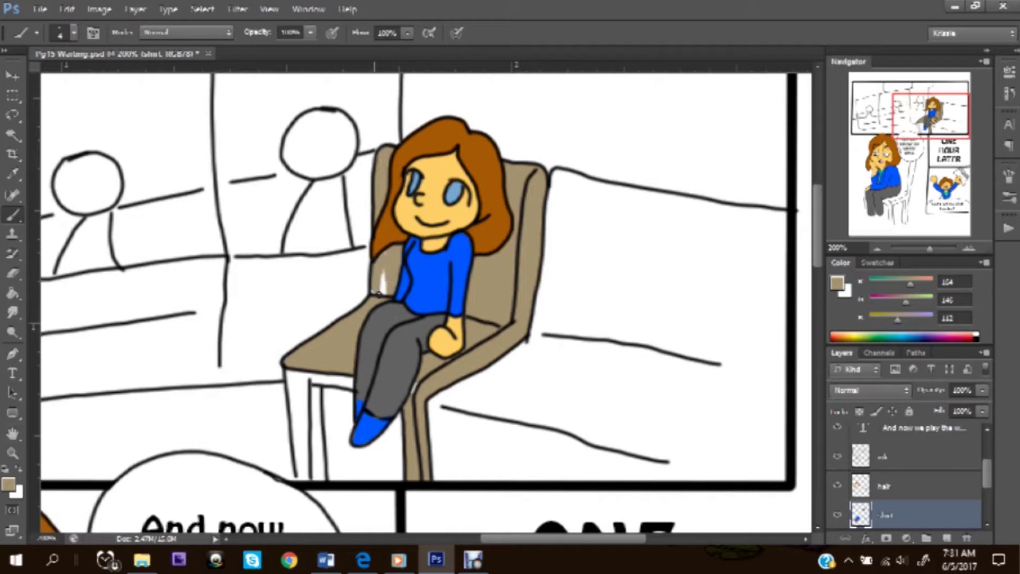
drag(315, 429, 315, 380)
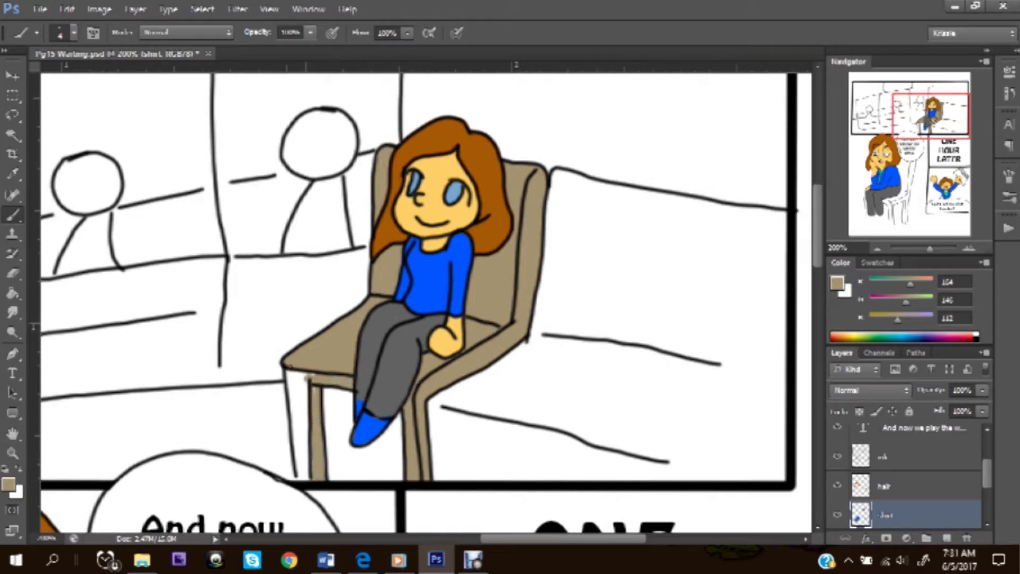
drag(308, 379, 297, 448)
drag(307, 378, 306, 465)
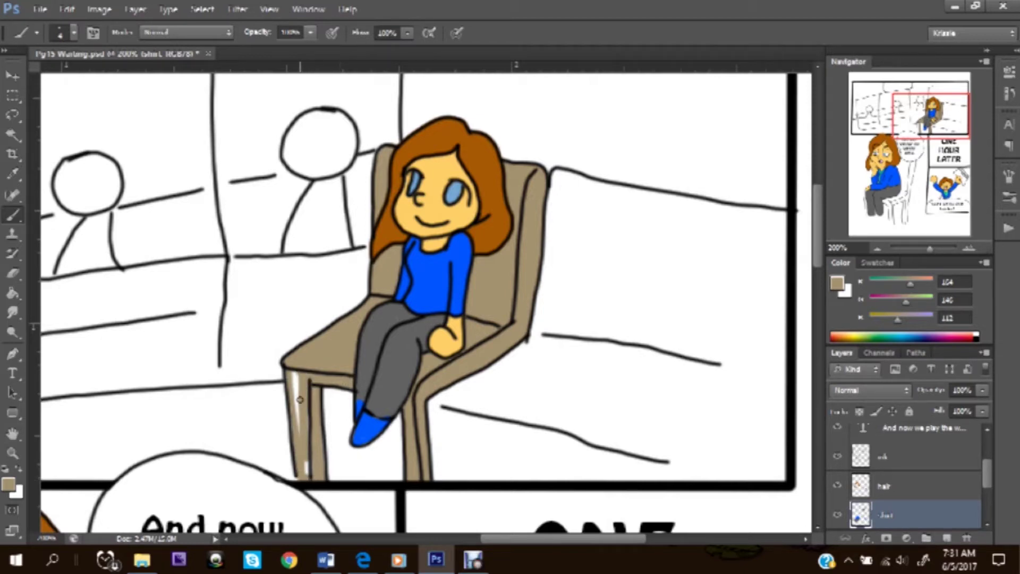
drag(301, 400, 293, 383)
key(ctrl+shift+alt+n)
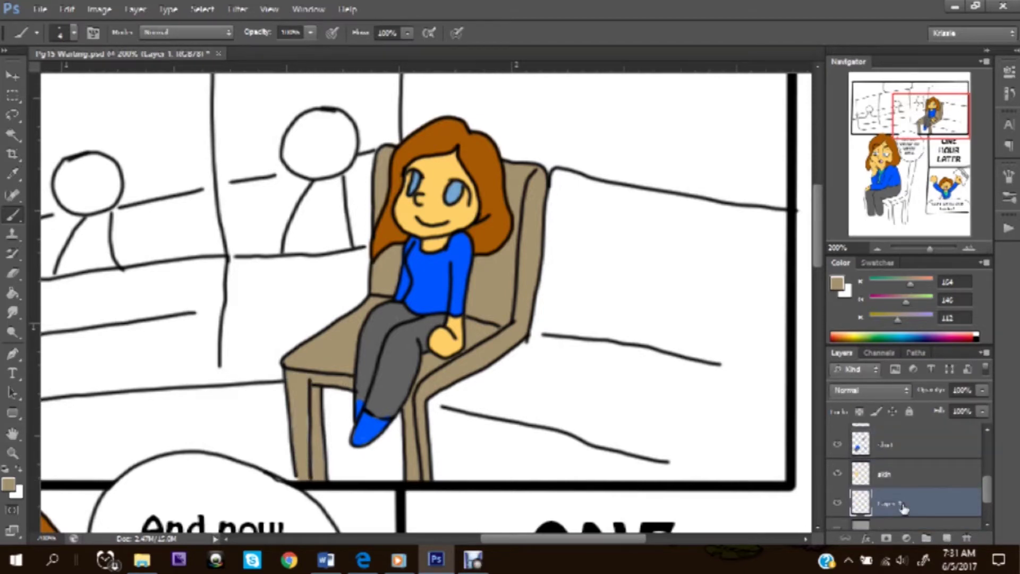
Confirm the new layer's name and brush tan along the chair leg bottoms.
double_click(889, 503)
text(leg)
key(Return)
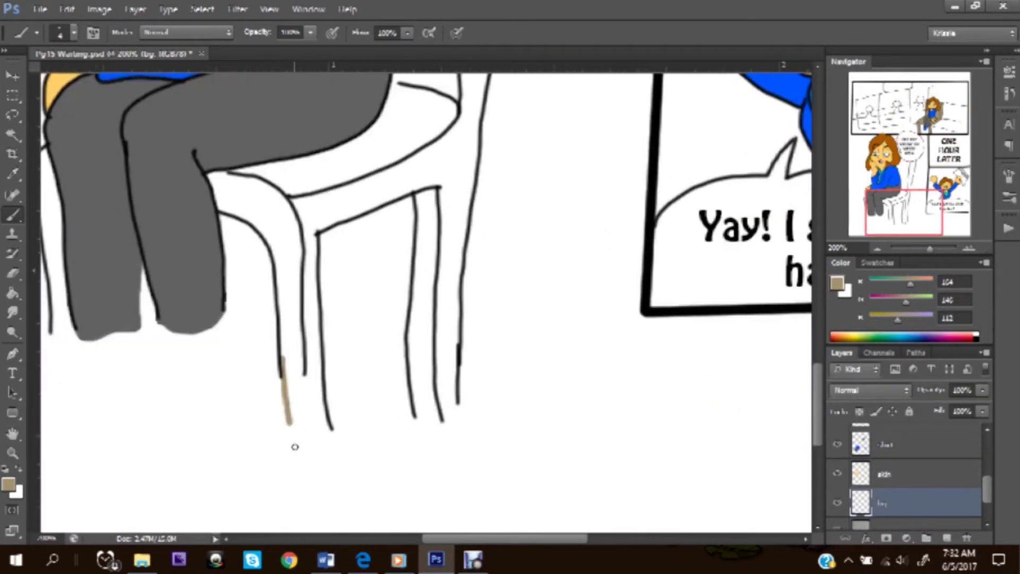
drag(283, 357, 330, 431)
mouse_move(414, 409)
mouse_down()
mouse_move(462, 403)
mouse_move(586, 427)
mouse_up()
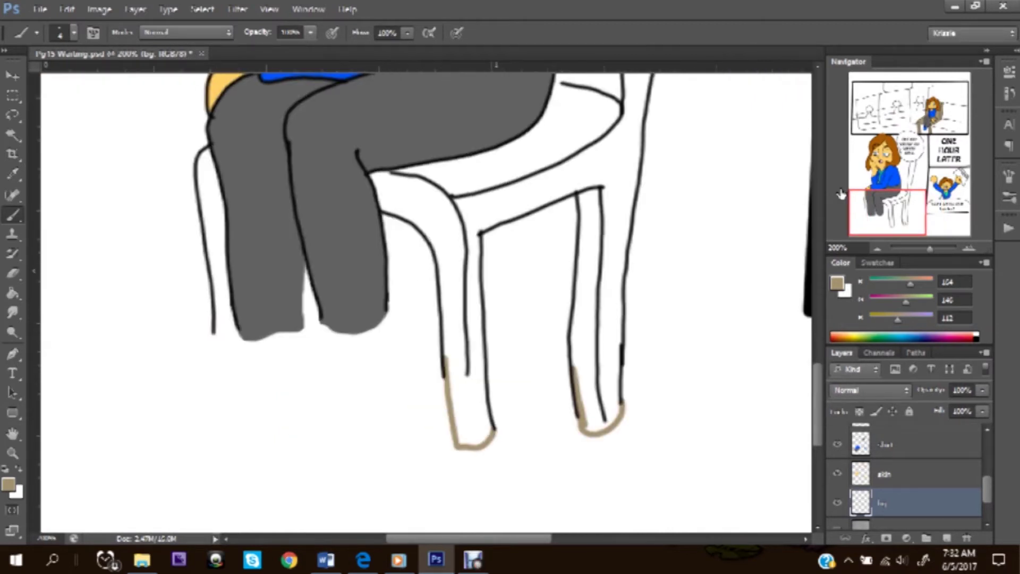
drag(216, 316, 265, 339)
Magic Wand the chair's back, seat and legs, fill them with tan, and deselect.
key(w)
click(217, 198)
shift+click(428, 199)
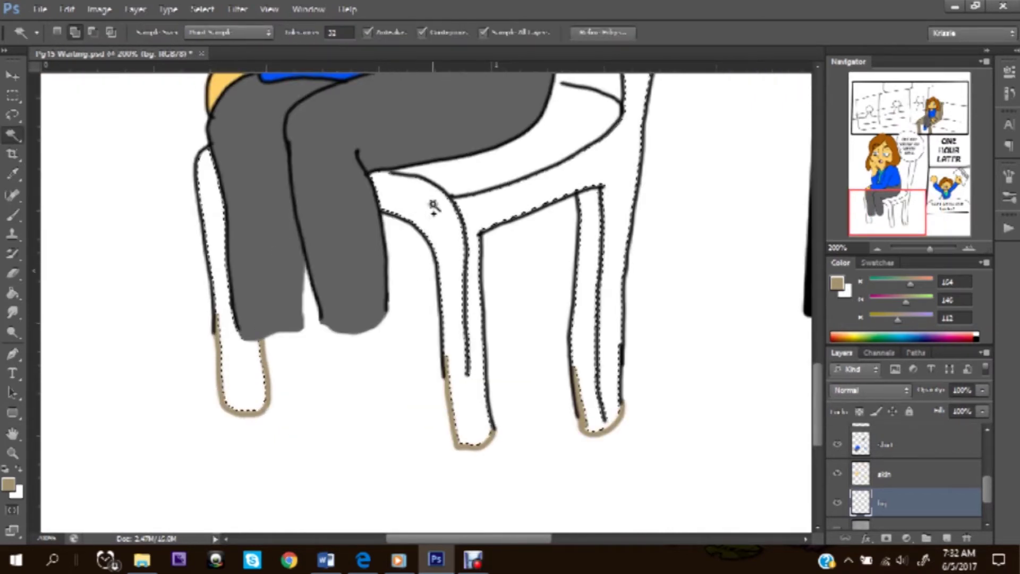
shift+click(590, 155)
key(b)
key(alt+BackSpace)
key(ctrl+d)
scroll(536, 205, down, 5)
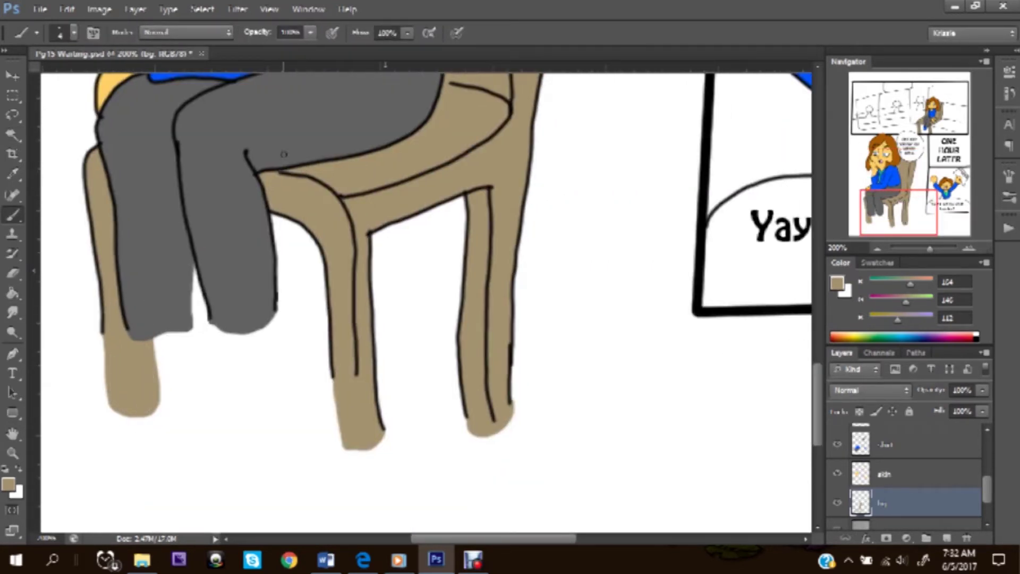
scroll(431, 319, up, 5)
scroll(431, 319, up, 2)
Paint a tan stroke along the floor line and make the chair colour layer active.
drag(431, 438, 723, 488)
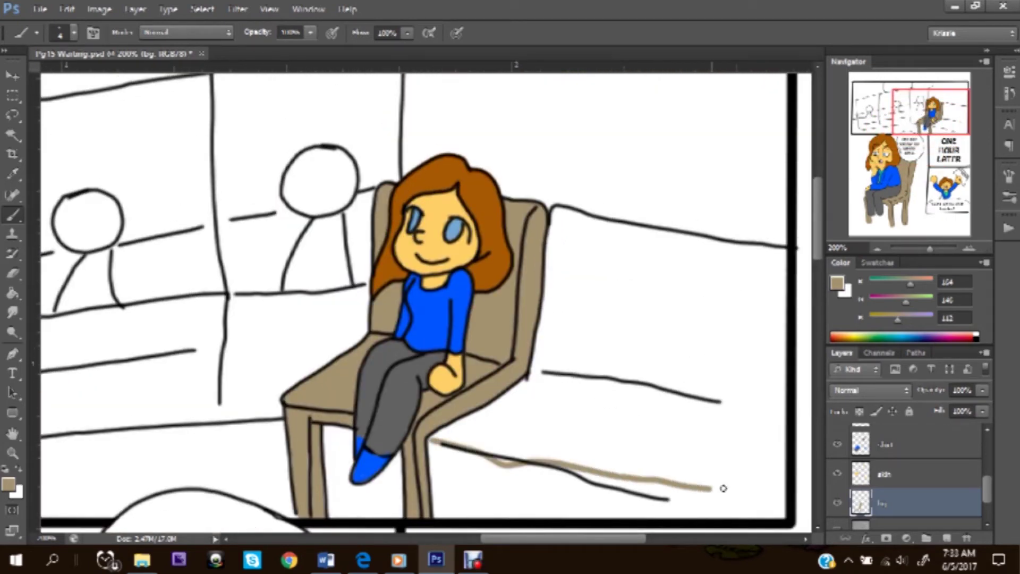
click(876, 452)
key(w)
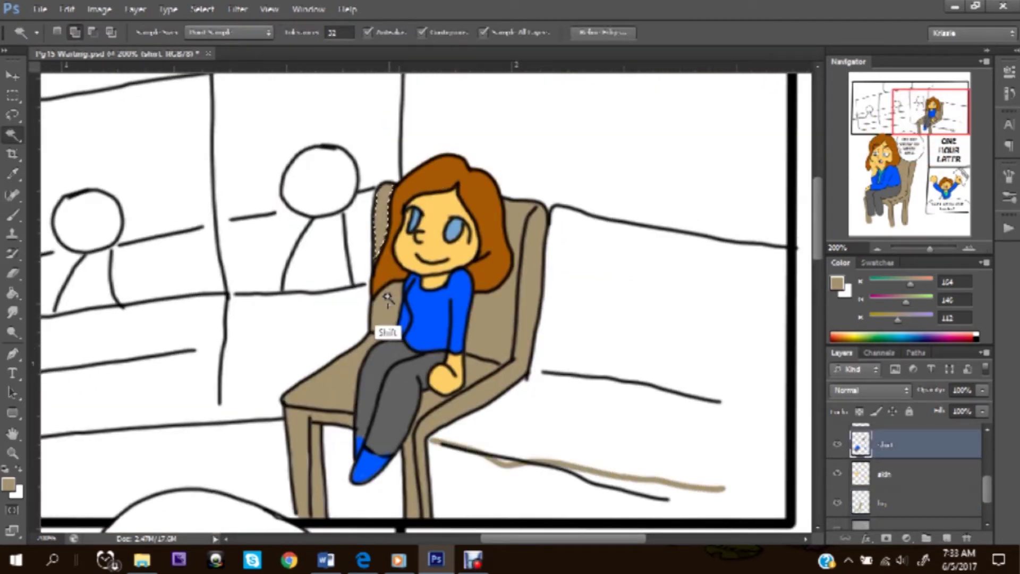
Quick Select the chair back, hide the line art, and delete its tan fill.
mouse_move(387, 330)
mouse_down()
mouse_move(512, 365)
mouse_move(518, 399)
mouse_up()
scroll(909, 479, up, 2)
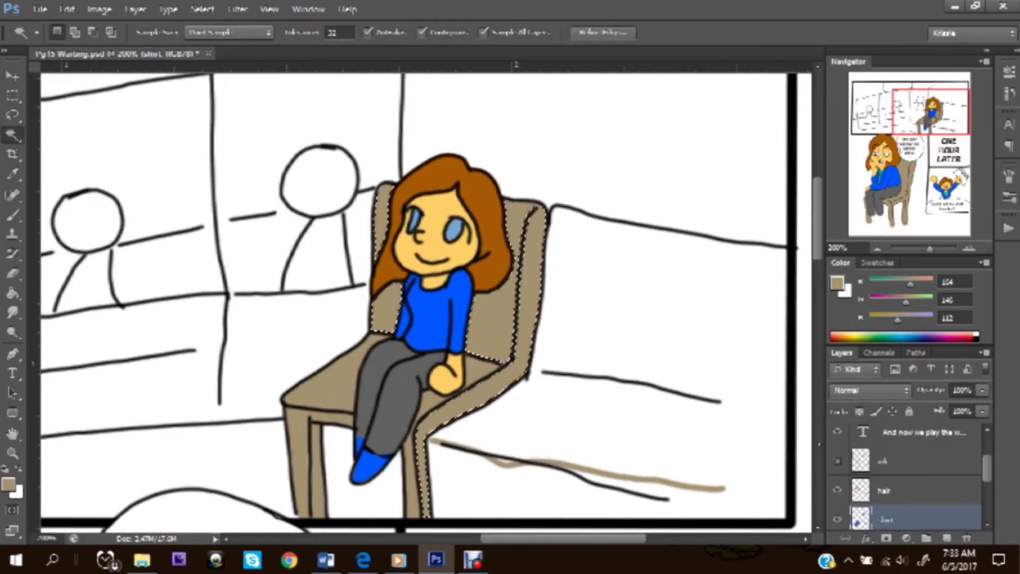
click(837, 460)
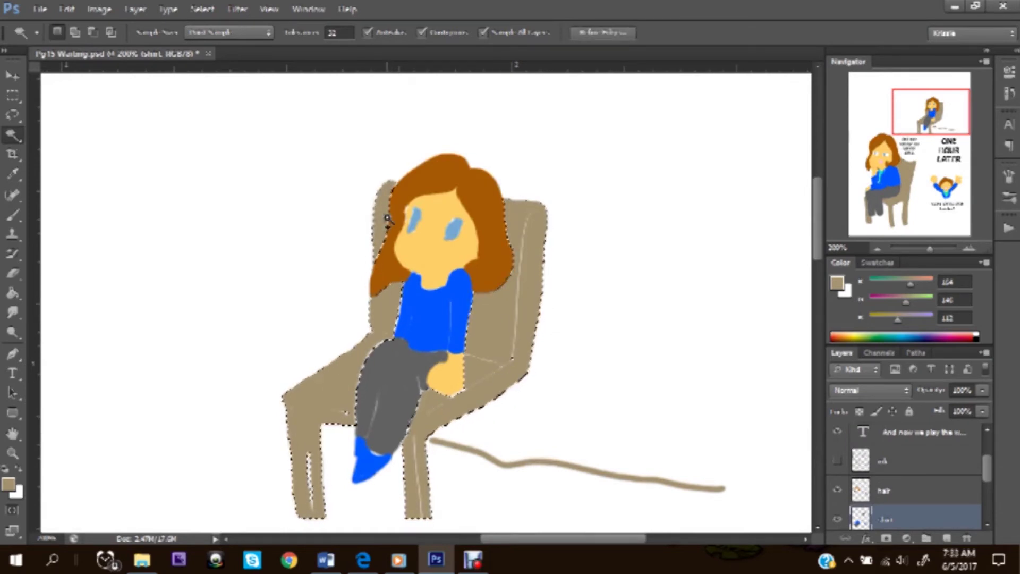
key(Delete)
key(ctrl+d)
Erase leftover chair traces, show the line art, and activate the fbg layer.
key(e)
drag(548, 214, 364, 225)
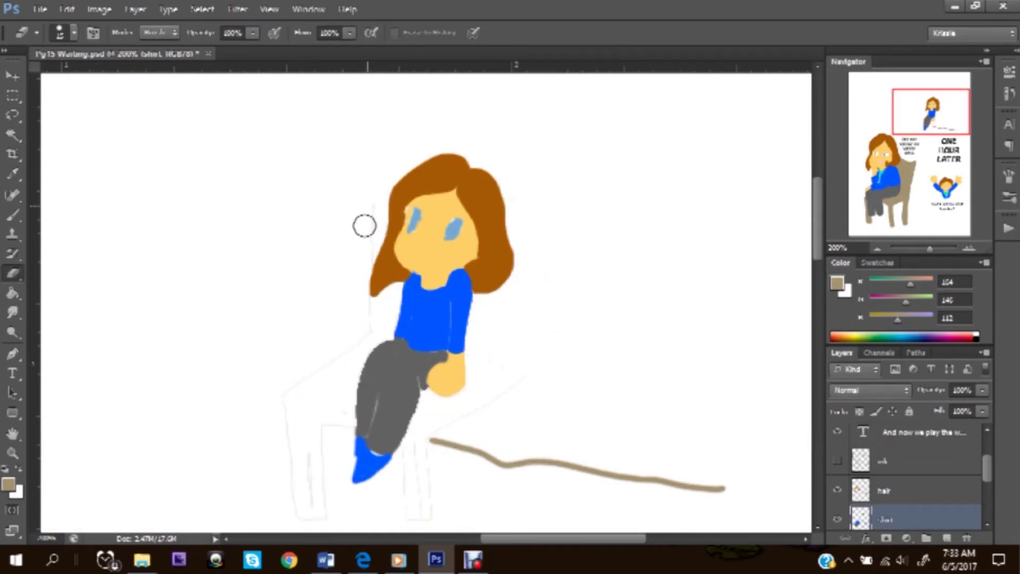
drag(297, 390, 320, 408)
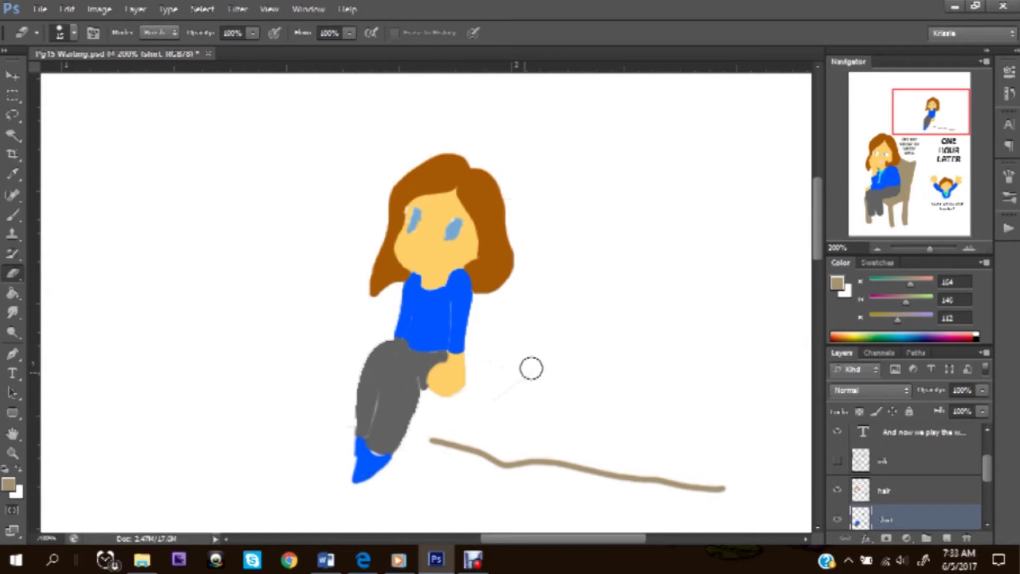
click(837, 459)
scroll(909, 478, down, 2)
click(917, 456)
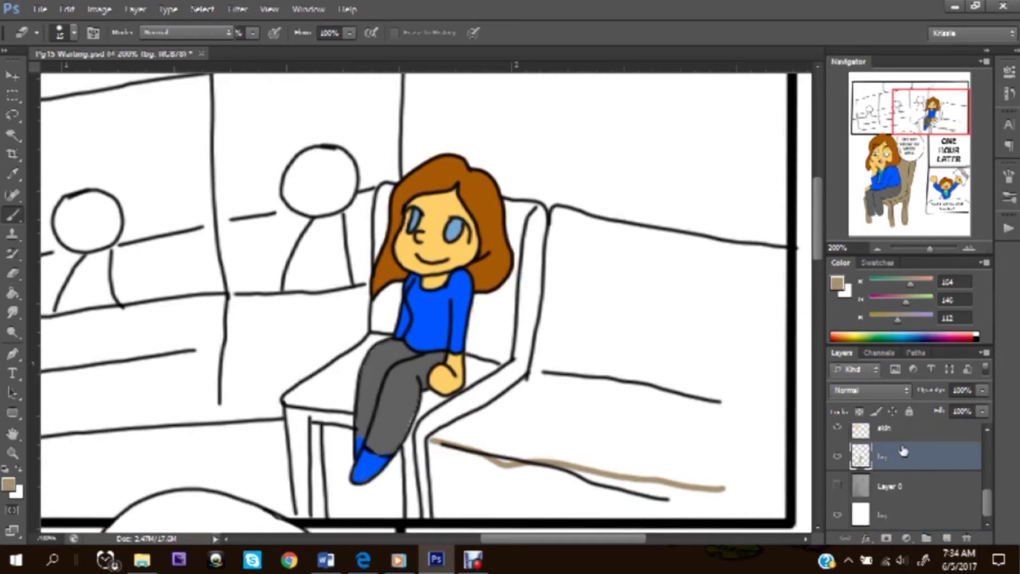
key(b)
Brush tan over the chair back edges, front edge, front leg and seat edge.
alt+click(398, 416)
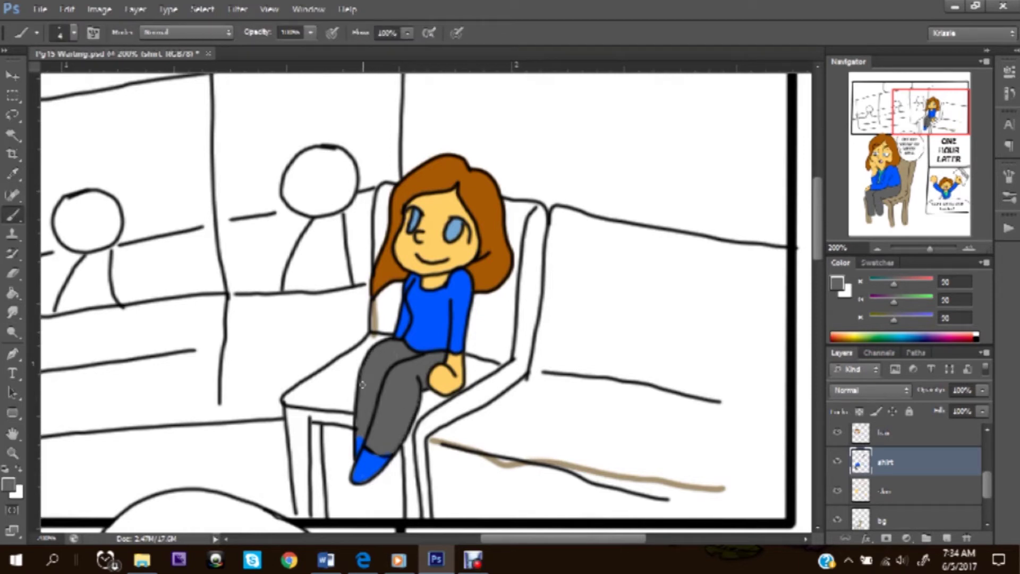
ctrl+click(375, 315)
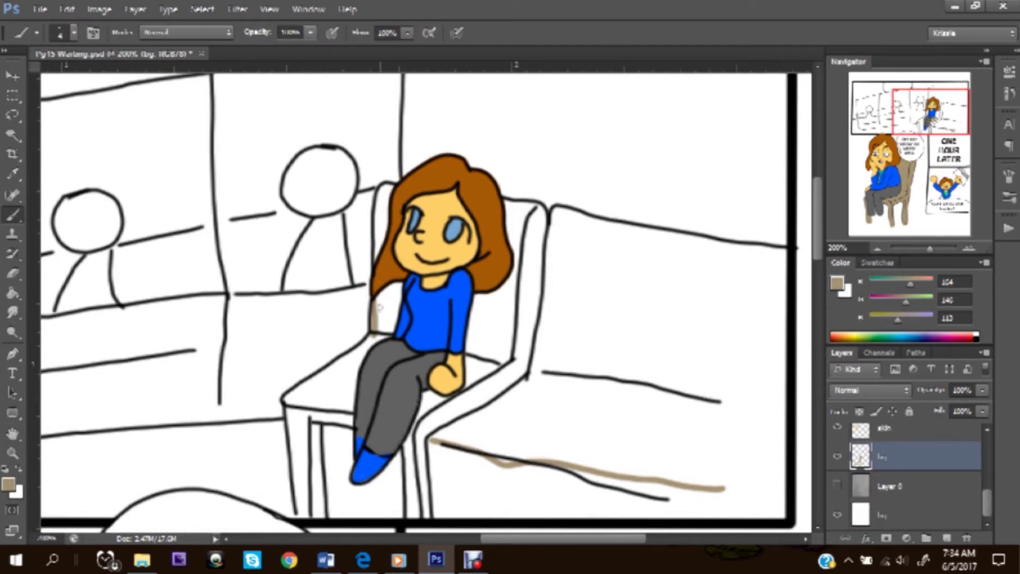
drag(381, 335, 404, 275)
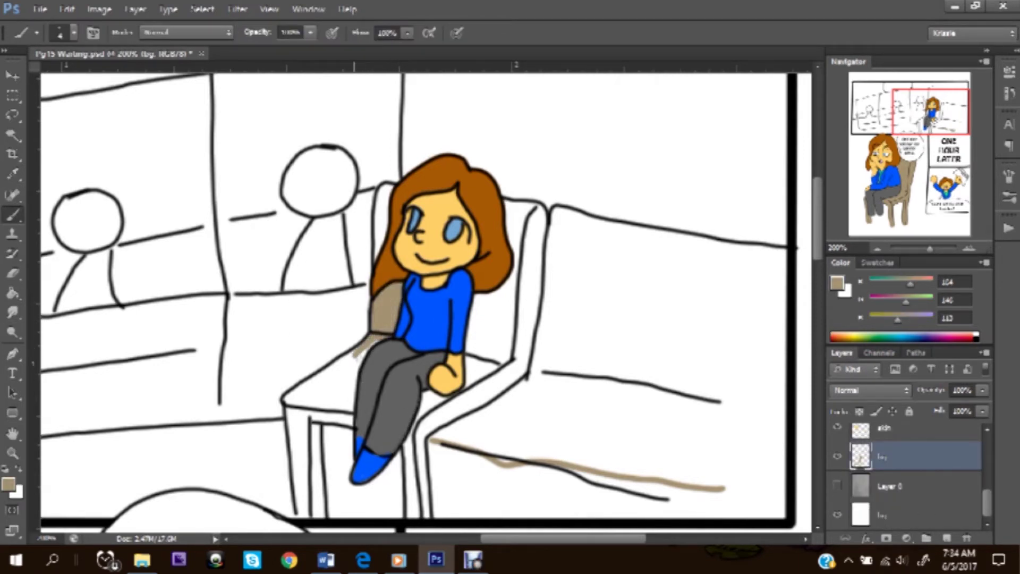
drag(360, 350, 351, 414)
drag(385, 209, 380, 206)
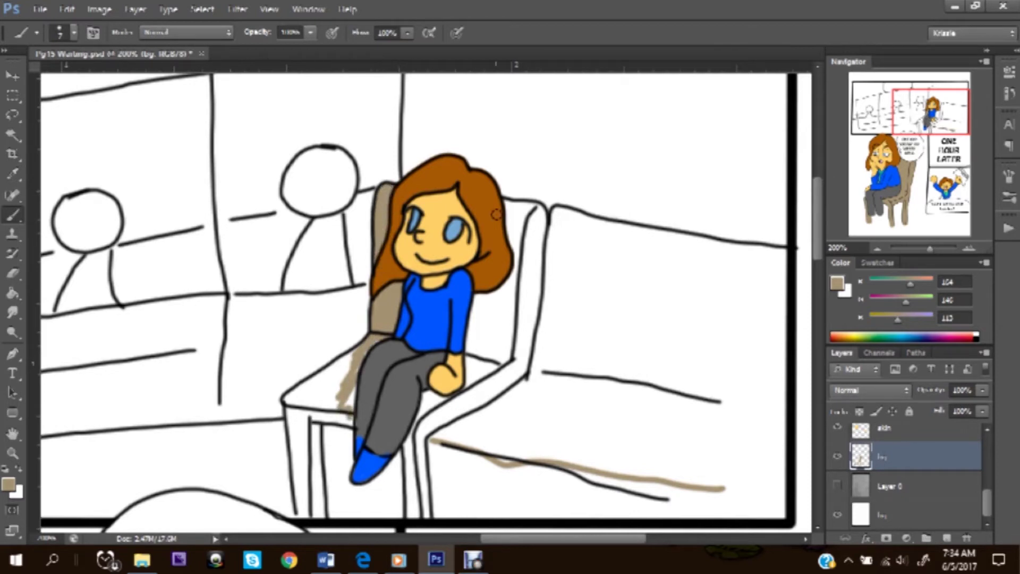
drag(503, 204, 526, 391)
mouse_move(407, 435)
mouse_down()
mouse_move(411, 518)
mouse_move(427, 518)
mouse_up()
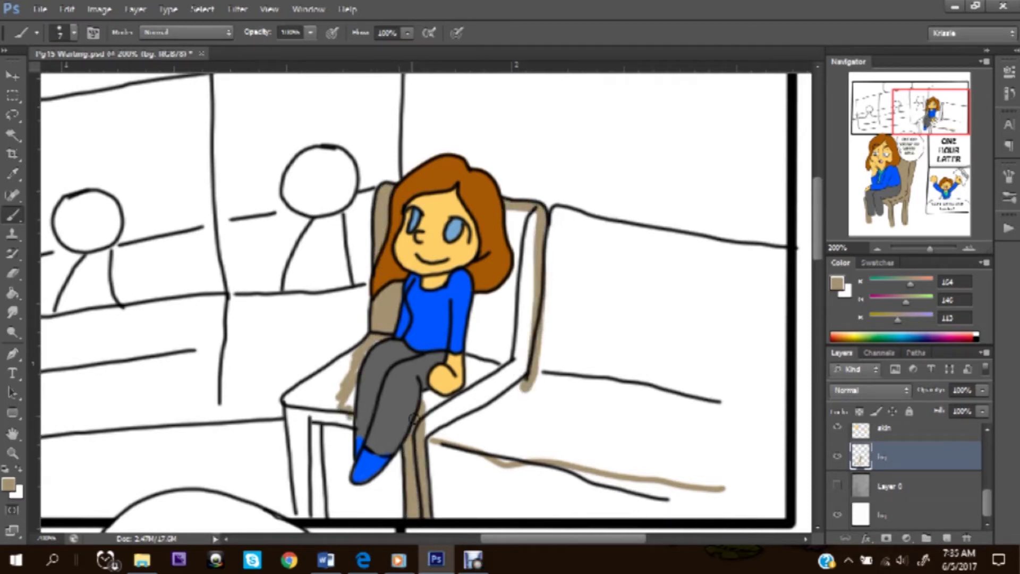
drag(414, 418, 525, 352)
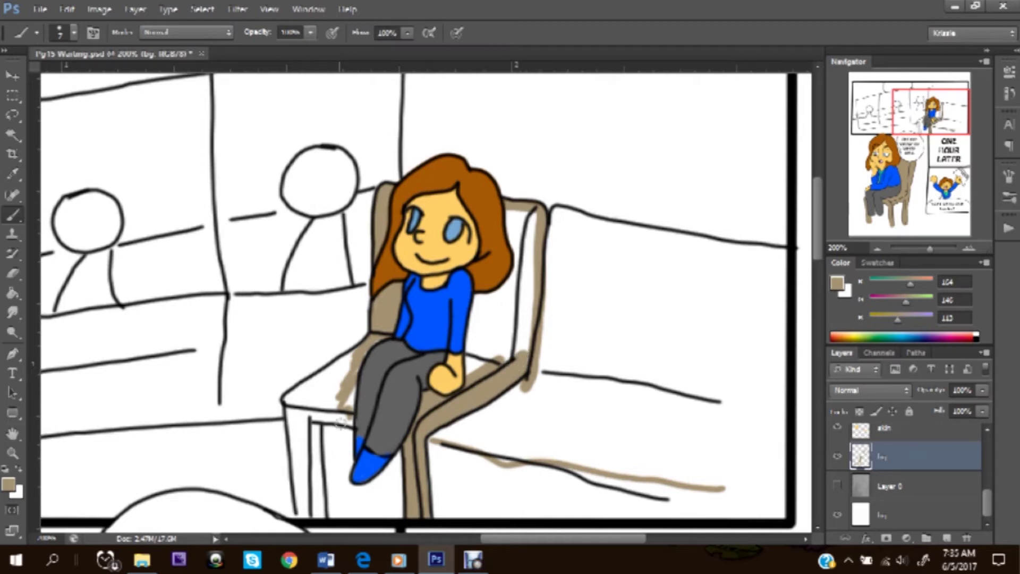
Fill the chair's left leg, seat and the back's right side with tan.
mouse_move(340, 424)
mouse_down()
mouse_move(302, 414)
mouse_move(307, 522)
mouse_move(323, 521)
mouse_up()
drag(291, 407, 307, 514)
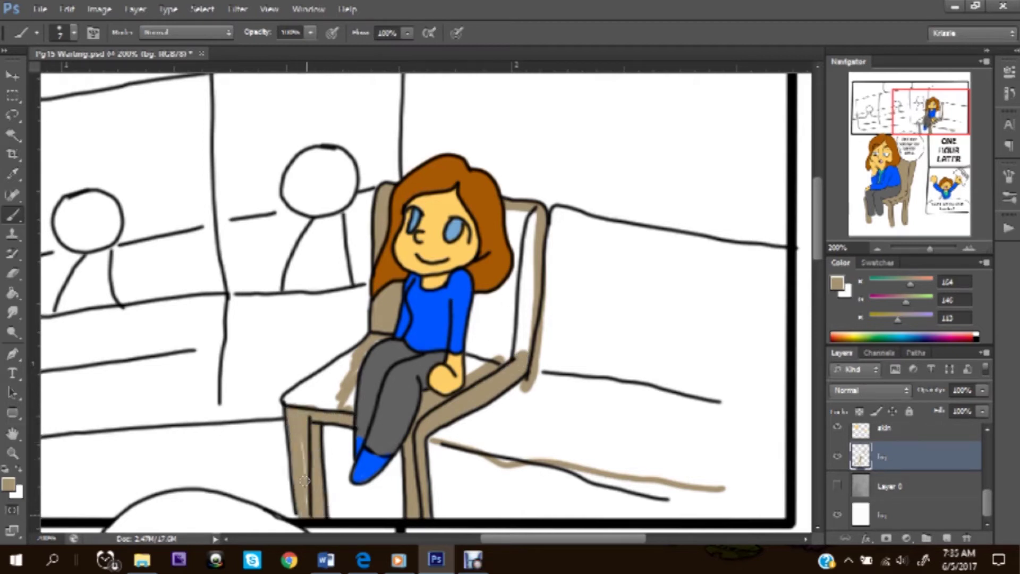
drag(321, 377, 376, 339)
drag(350, 371, 304, 407)
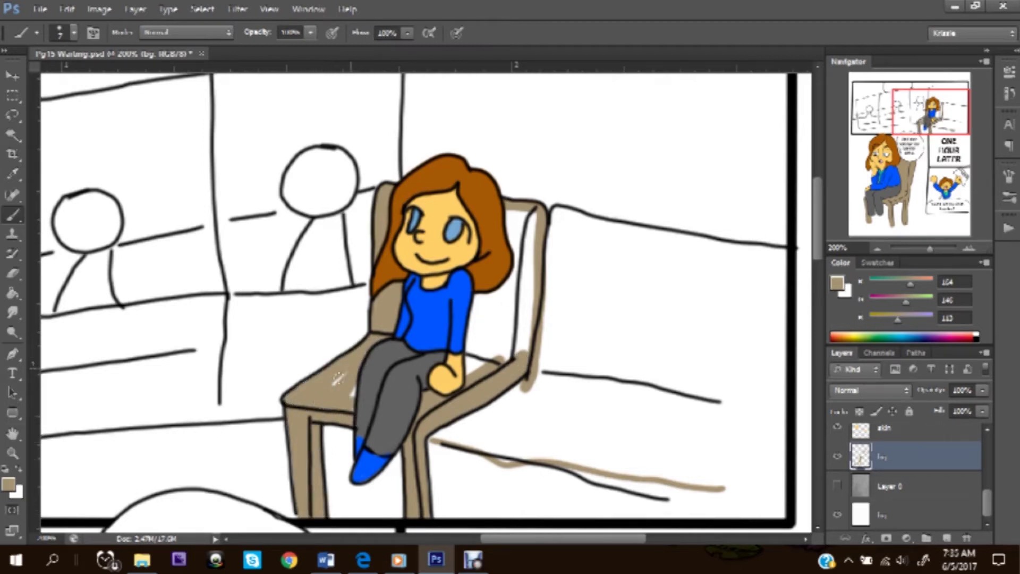
drag(468, 363, 498, 278)
drag(506, 363, 536, 211)
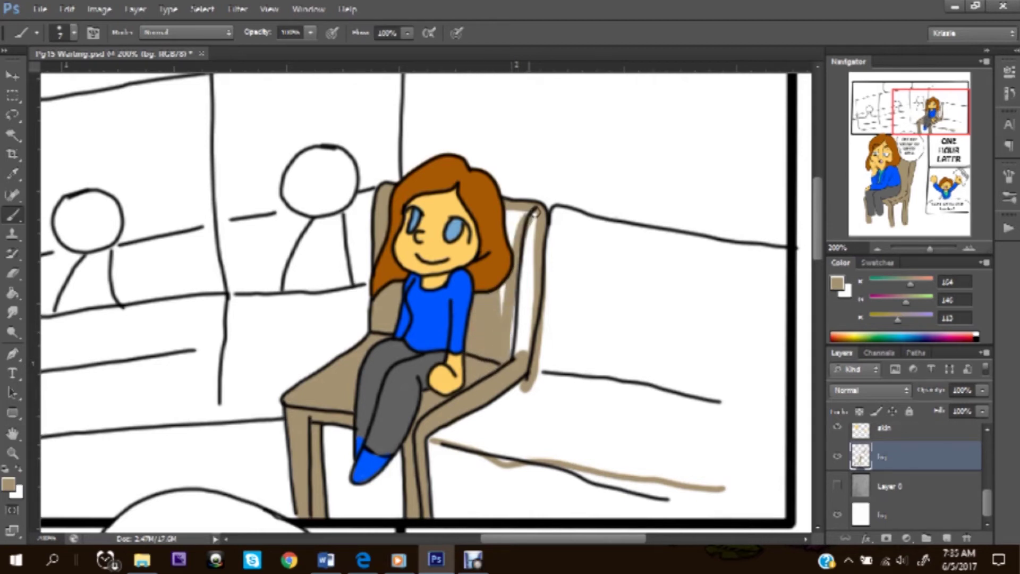
drag(517, 301, 533, 226)
drag(530, 347, 541, 244)
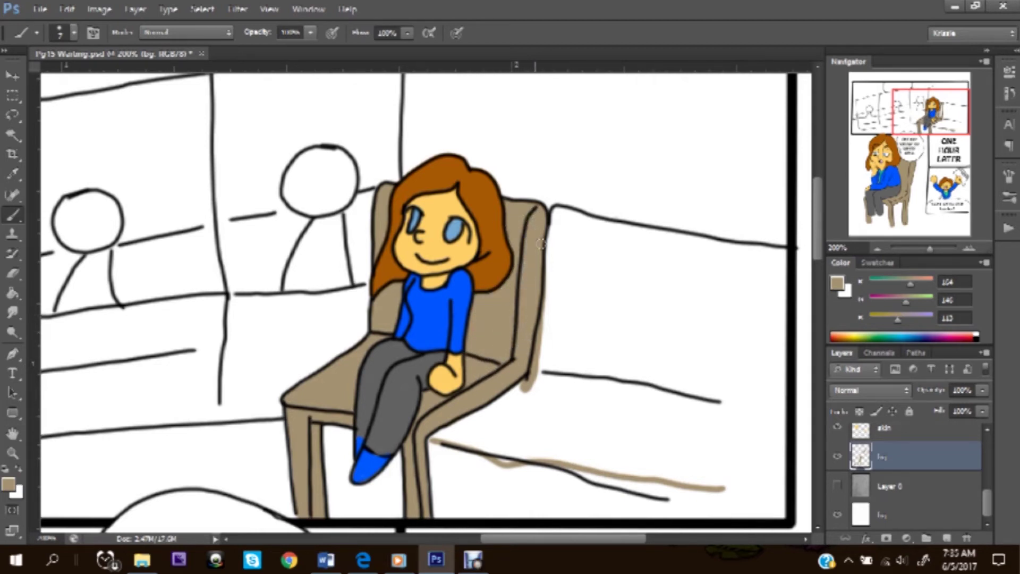
mouse_move(561, 211)
mouse_down()
mouse_move(529, 382)
mouse_move(789, 249)
mouse_up()
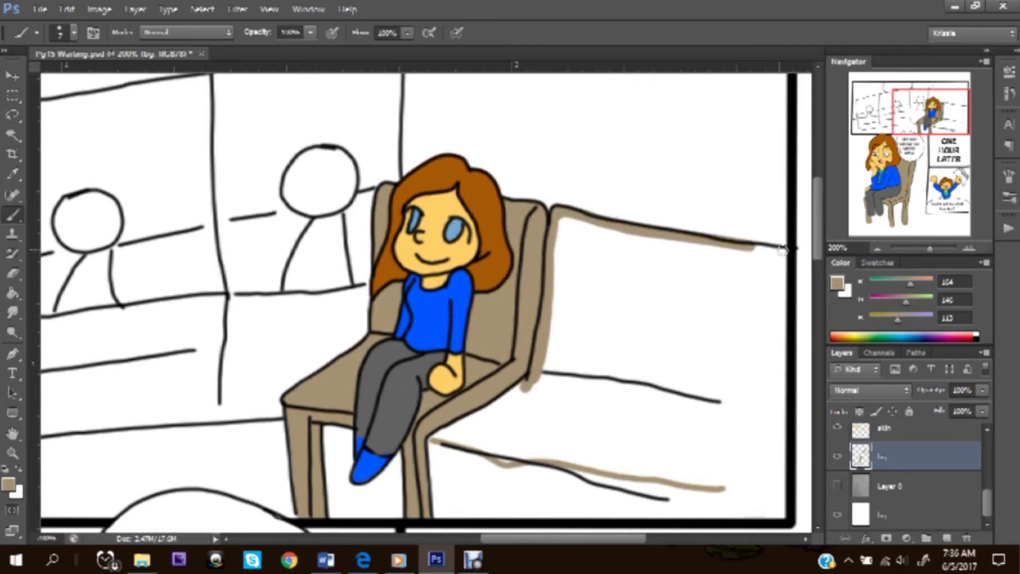
scroll(441, 279, down, 5)
Paint the bench seat tan, covering the white specks and streaks.
drag(441, 279, 734, 344)
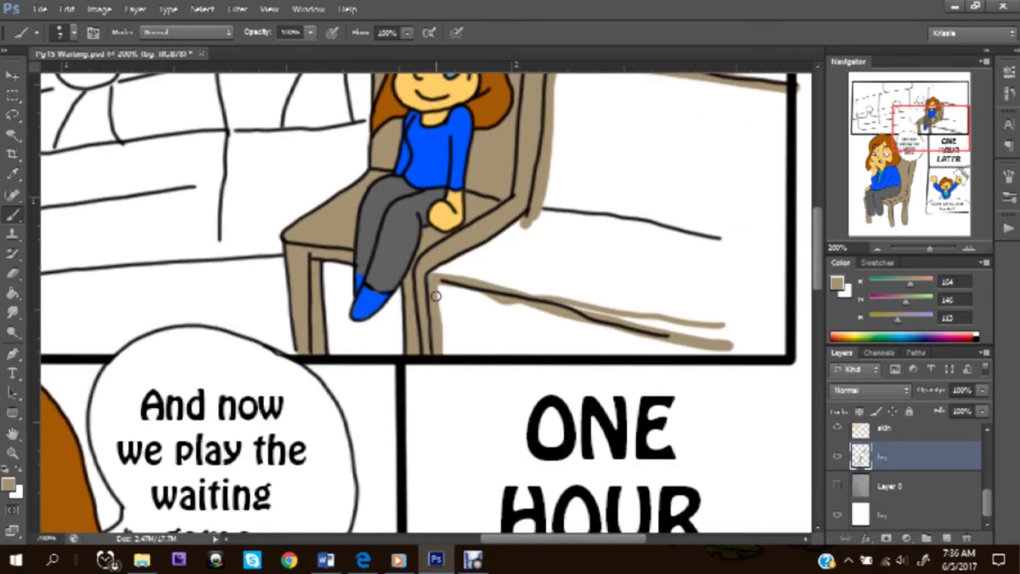
mouse_move(435, 355)
mouse_down()
mouse_move(530, 222)
mouse_move(764, 253)
mouse_up()
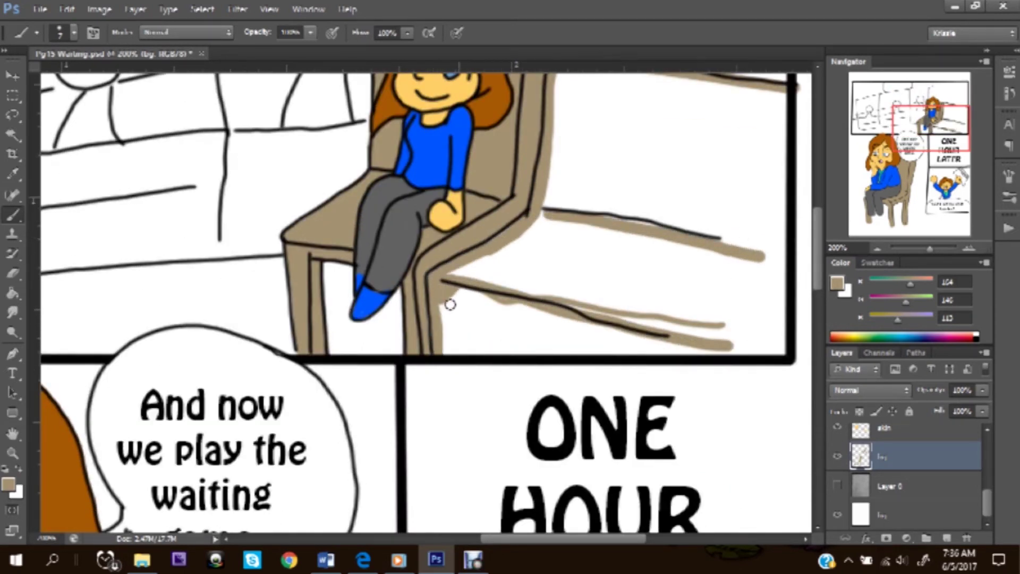
drag(450, 304, 722, 352)
mouse_move(486, 275)
mouse_down()
mouse_move(654, 308)
mouse_move(776, 292)
mouse_move(772, 273)
mouse_up()
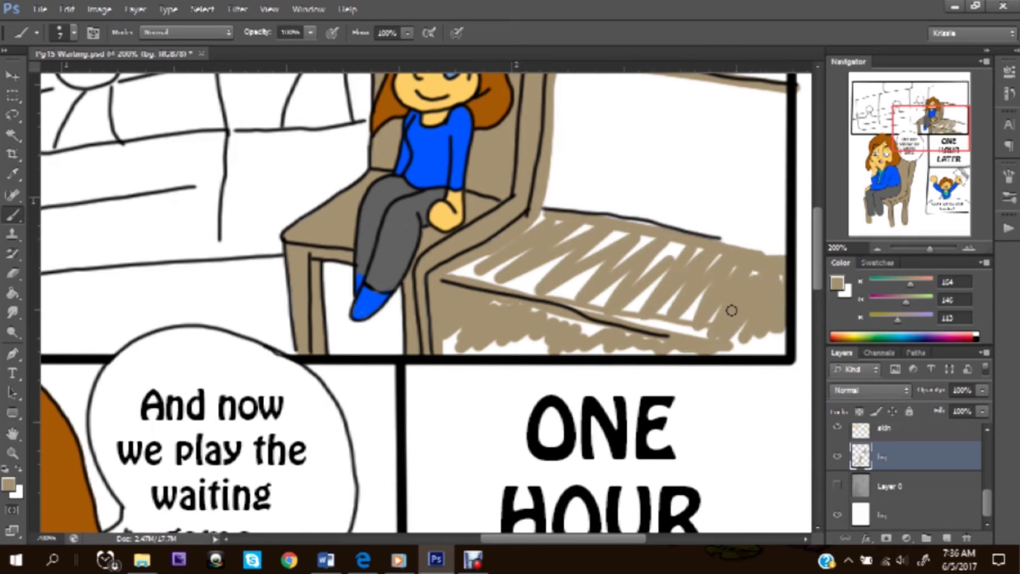
mouse_move(732, 310)
mouse_down()
mouse_move(688, 327)
mouse_move(779, 325)
mouse_move(468, 351)
mouse_move(679, 346)
mouse_up()
drag(553, 318, 546, 306)
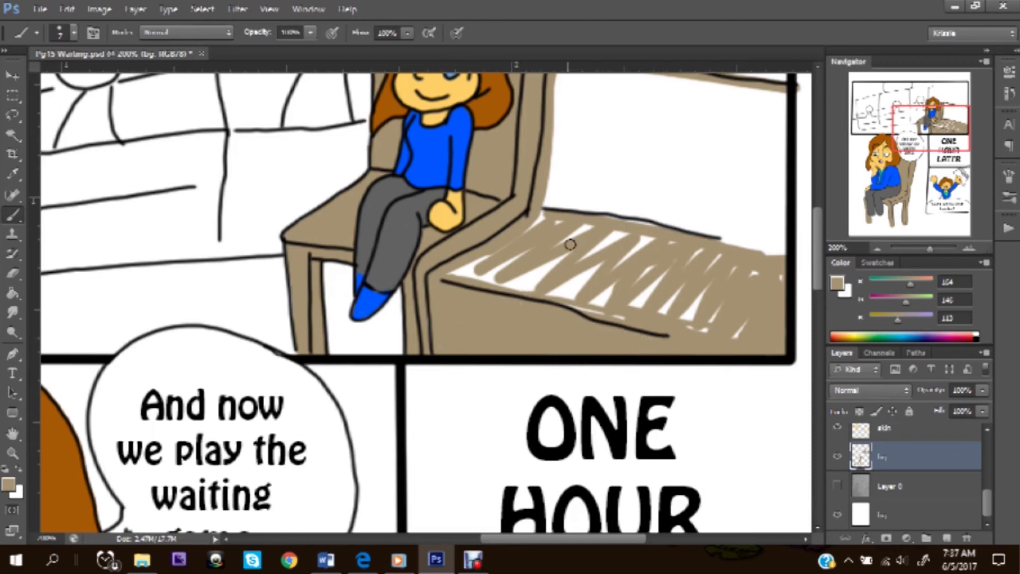
drag(543, 226, 782, 249)
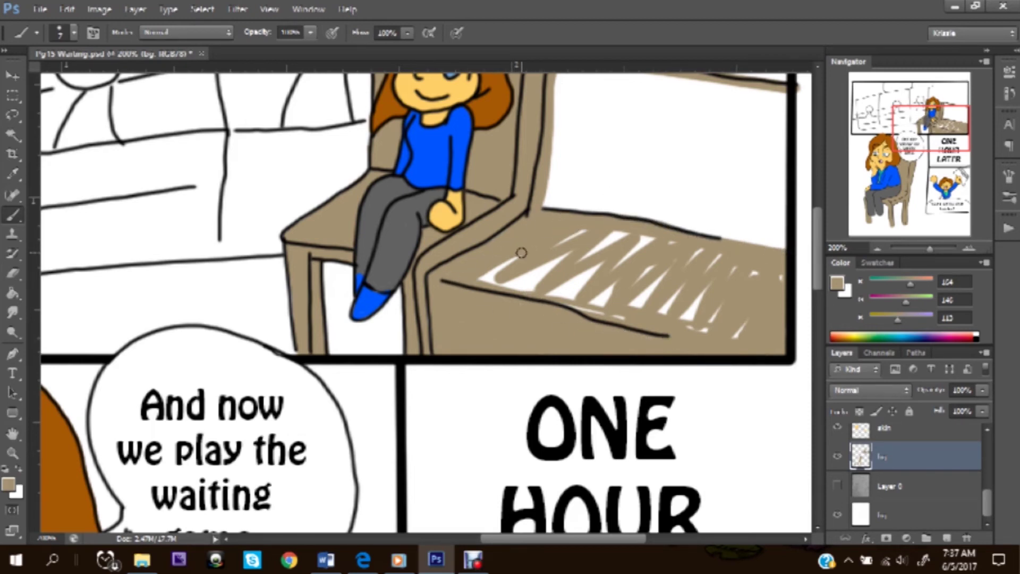
drag(561, 282, 567, 309)
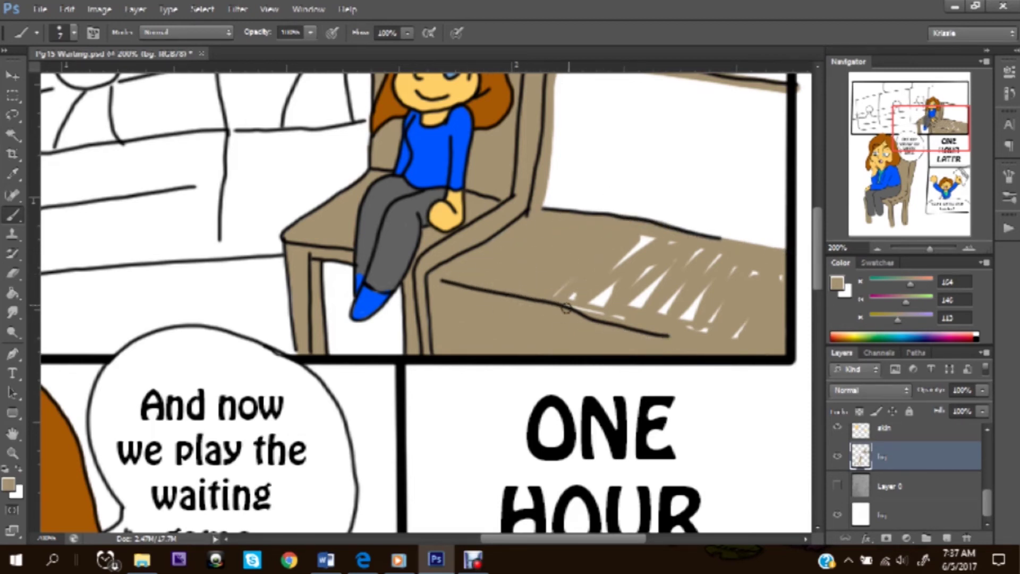
drag(654, 238, 573, 322)
drag(660, 307, 682, 284)
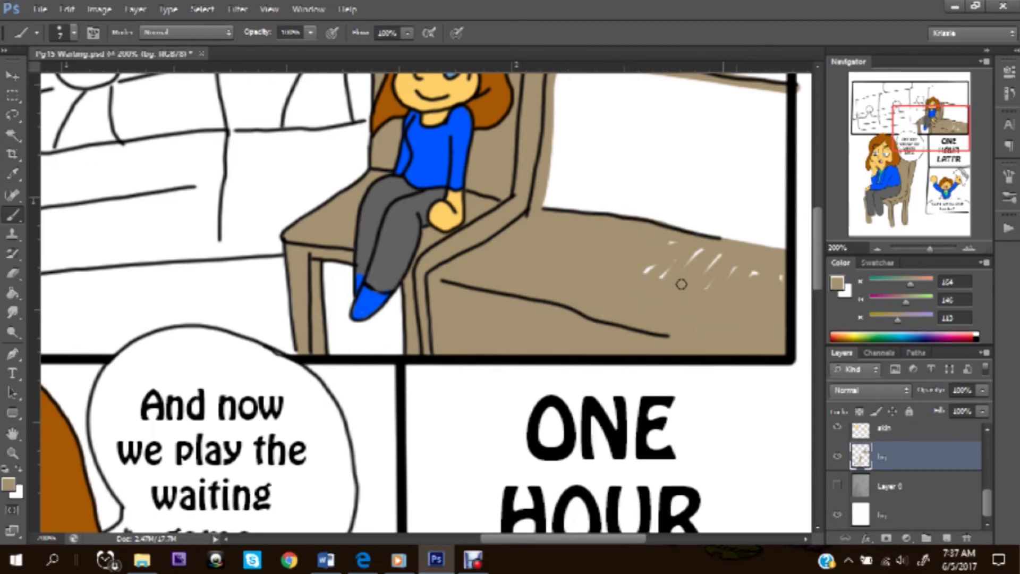
scroll(781, 247, up, 3)
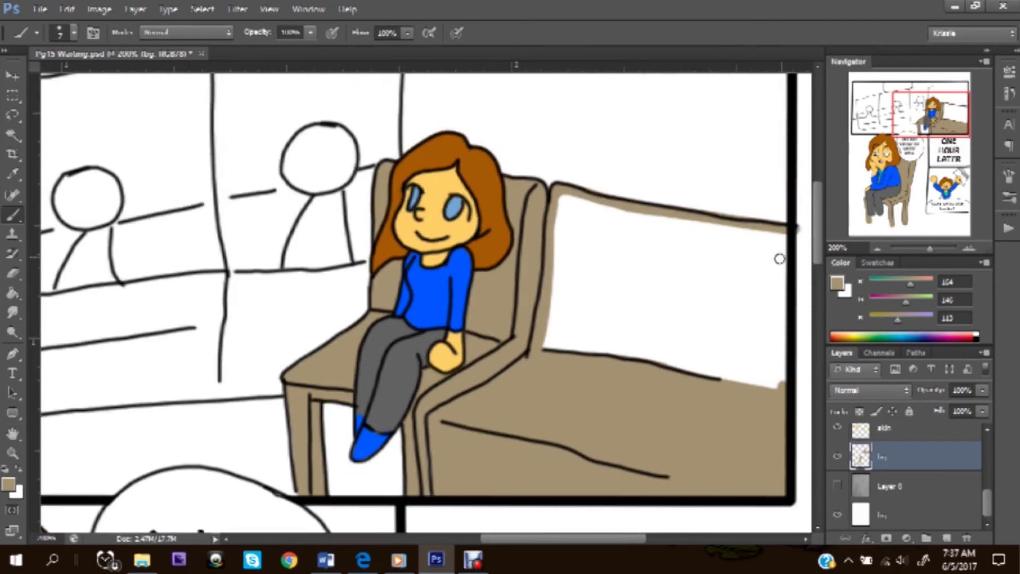
Paint the bench back and right edge tan until the white patch is nearly covered.
drag(781, 255, 782, 391)
drag(598, 244, 582, 346)
mouse_move(597, 212)
mouse_down()
mouse_move(585, 372)
mouse_move(560, 220)
mouse_move(566, 343)
mouse_move(581, 204)
mouse_move(573, 357)
mouse_up()
drag(573, 358, 576, 216)
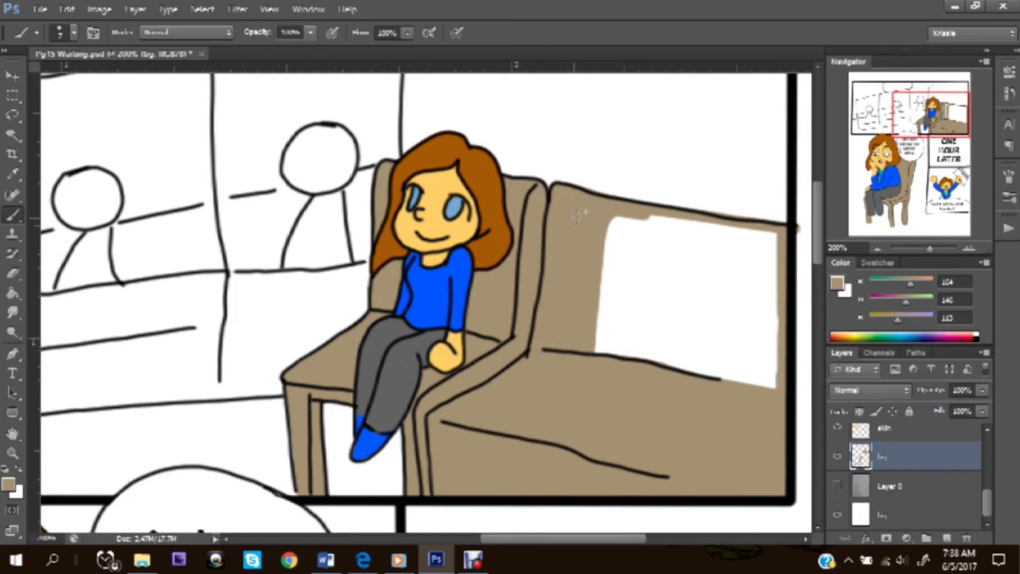
mouse_move(662, 236)
mouse_down()
mouse_move(771, 375)
mouse_move(764, 231)
mouse_up()
mouse_move(764, 232)
mouse_down()
mouse_move(766, 382)
mouse_move(746, 382)
mouse_up()
mouse_move(656, 223)
mouse_down()
mouse_move(729, 229)
mouse_move(736, 394)
mouse_up()
mouse_move(727, 253)
mouse_down()
mouse_move(724, 380)
mouse_move(691, 249)
mouse_move(688, 370)
mouse_move(729, 308)
mouse_up()
mouse_move(622, 357)
mouse_down()
mouse_move(678, 342)
mouse_move(597, 319)
mouse_move(694, 295)
mouse_up()
drag(606, 237, 619, 303)
mouse_move(678, 239)
mouse_down()
mouse_move(665, 294)
mouse_move(659, 243)
mouse_up()
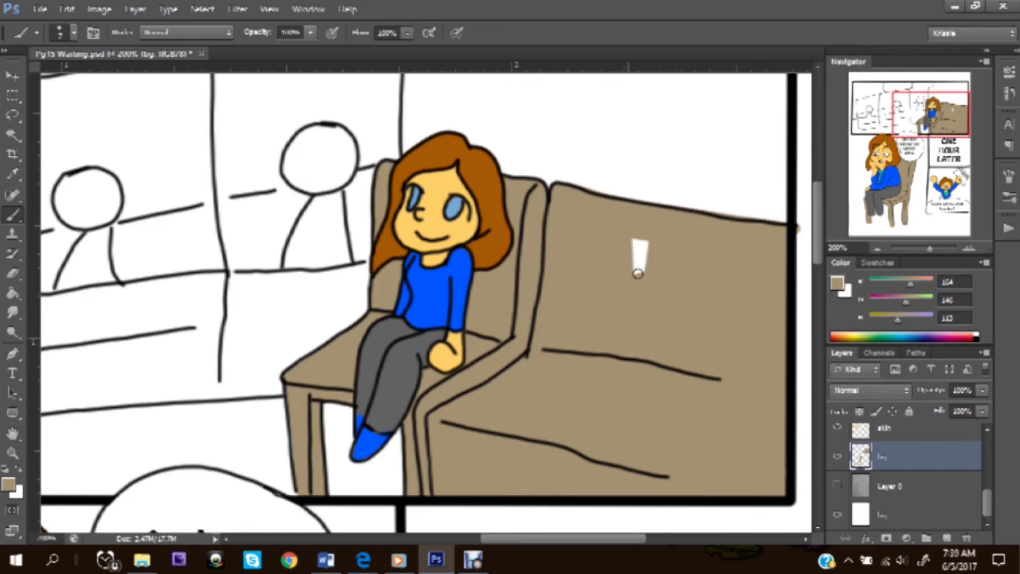